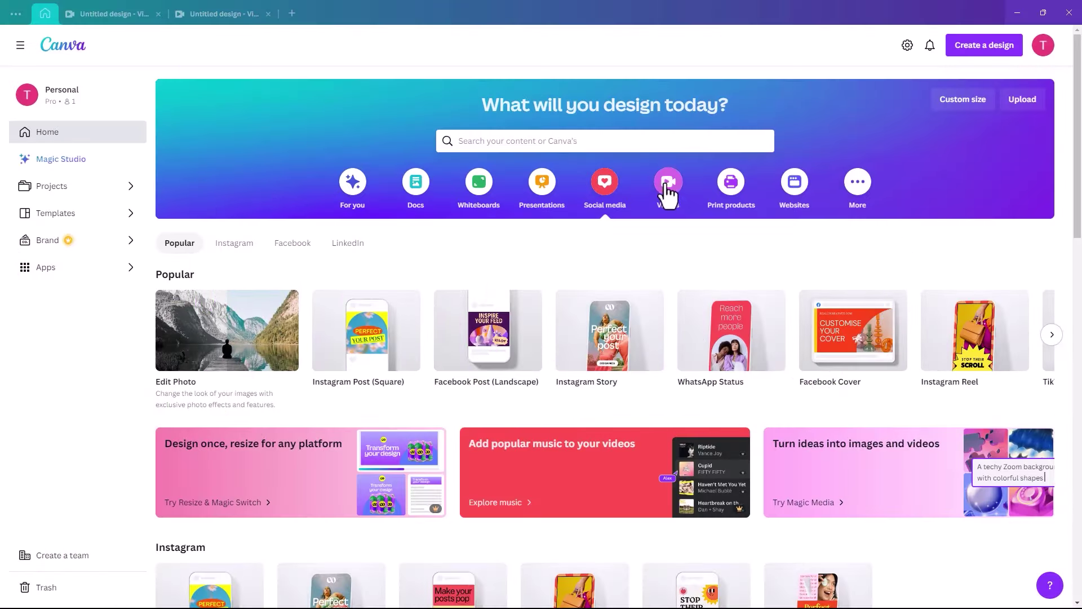
# - Create a blank Video design and add the hopscotch playground graphic found by searching elements for "playground background"
pyautogui.click(669, 194)
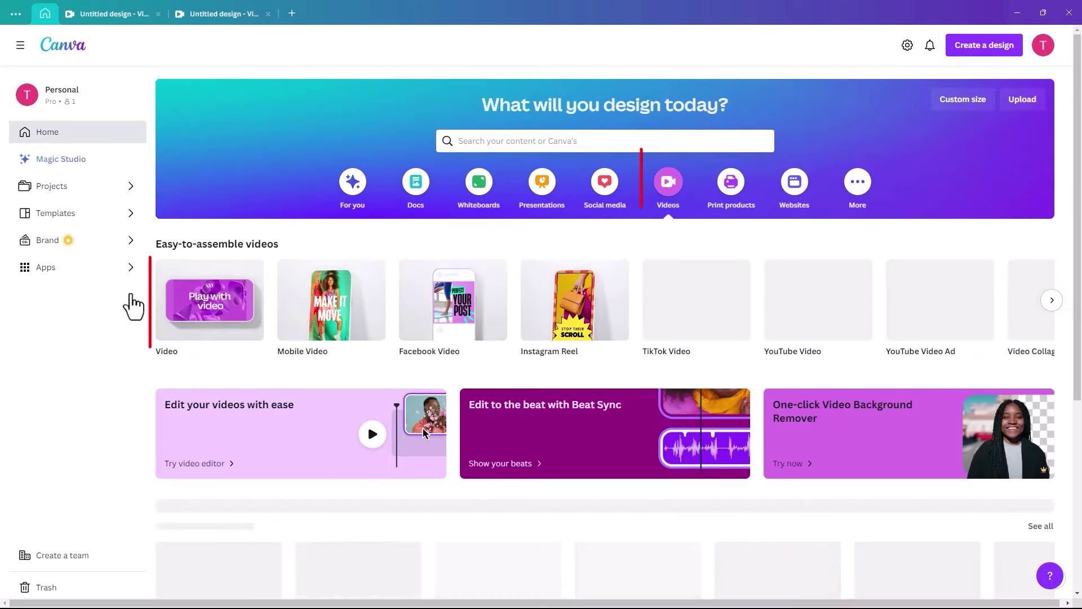
pyautogui.click(223, 311)
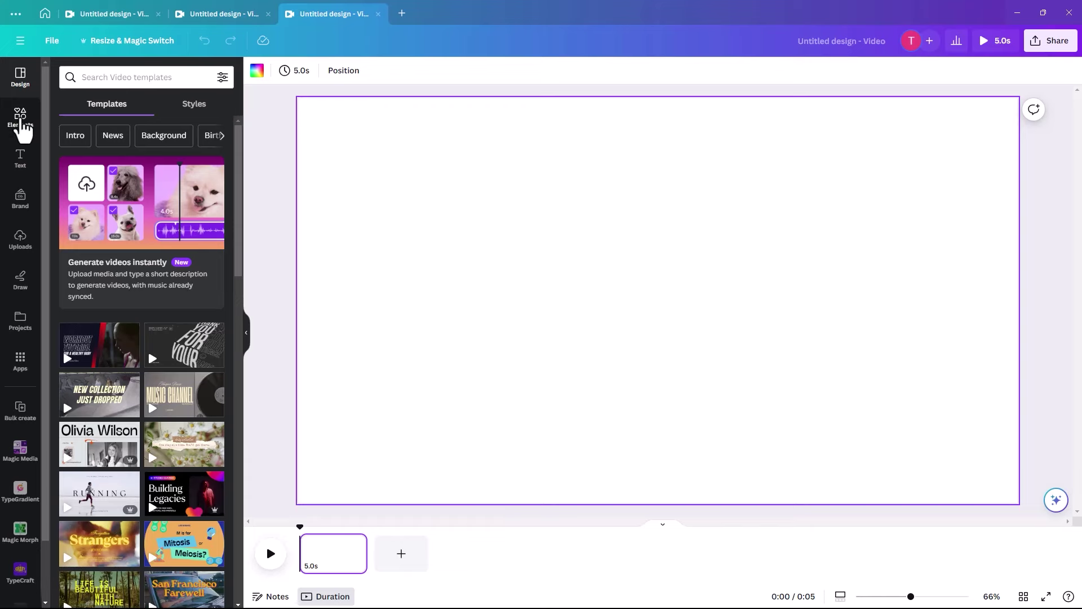
pyautogui.click(18, 119)
pyautogui.click(74, 77)
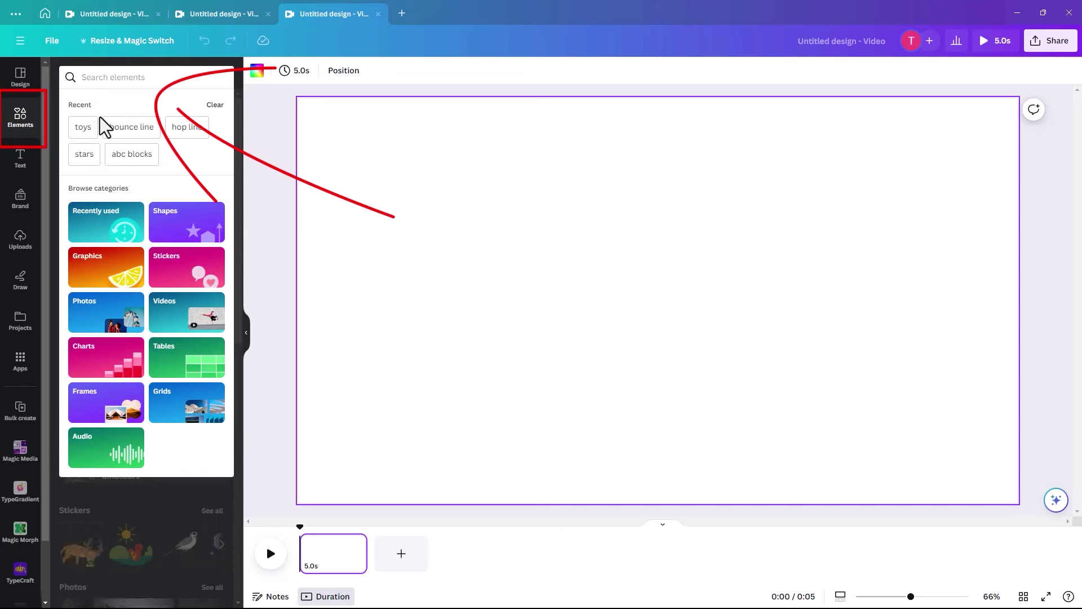
pyautogui.write('playground')
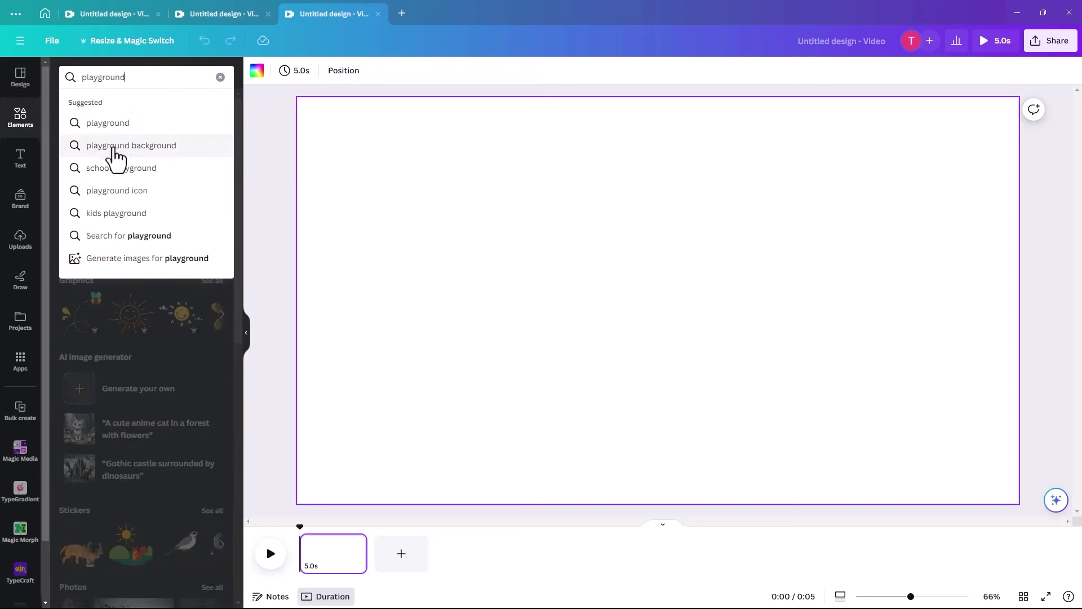
pyautogui.click(114, 146)
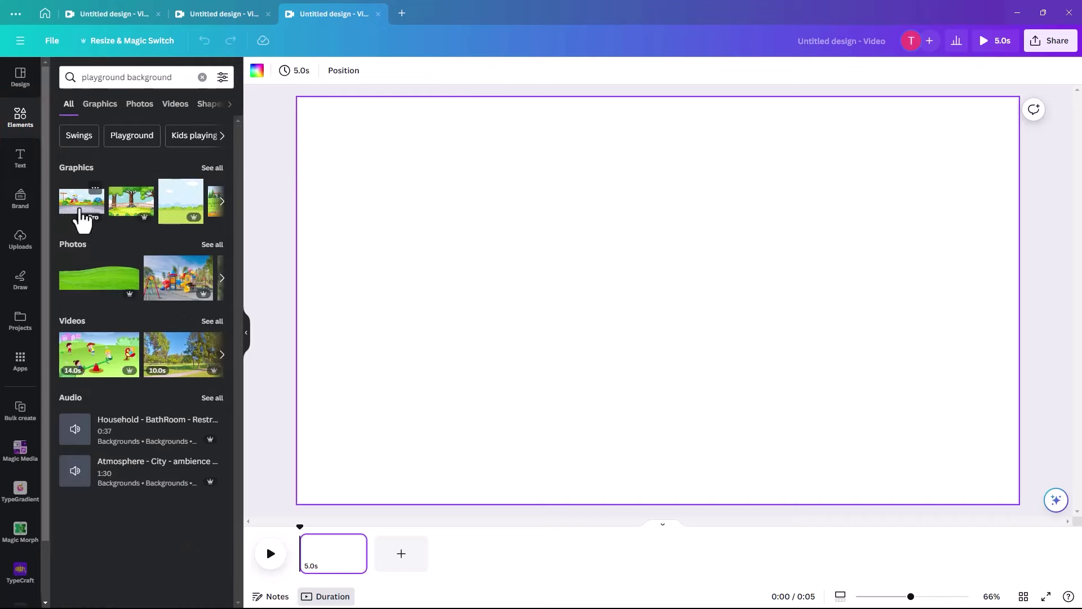
pyautogui.click(82, 206)
# - Align the playground image with the page's upper-left corner, enlarge it to cover the page and set it as the background
pyautogui.moveTo(497, 299); pyautogui.dragTo(430, 253)
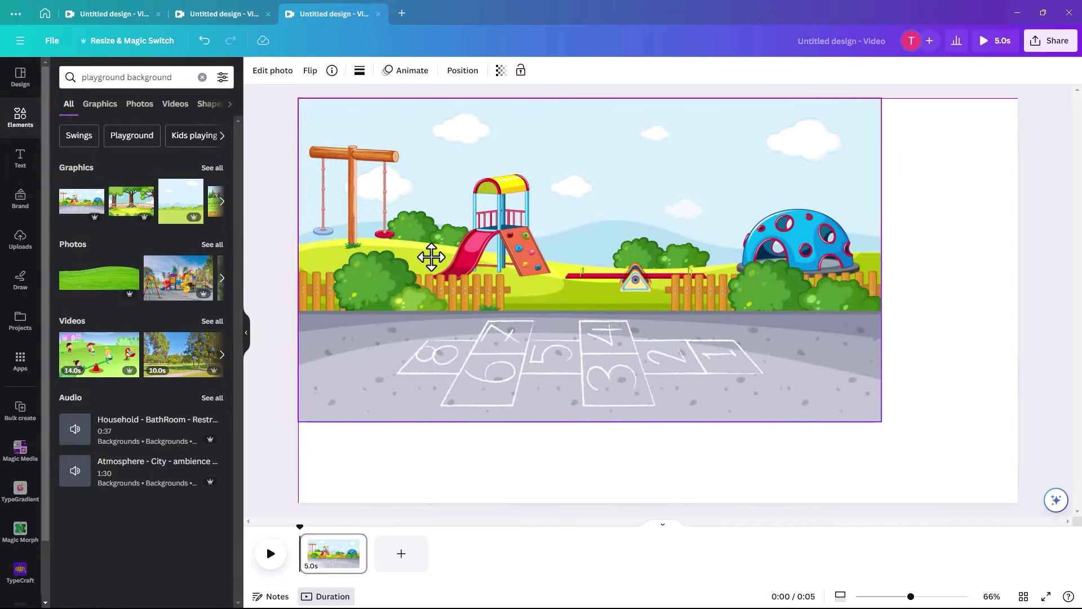
pyautogui.moveTo(882, 422); pyautogui.dragTo(1027, 501)
pyautogui.rightClick(759, 367)
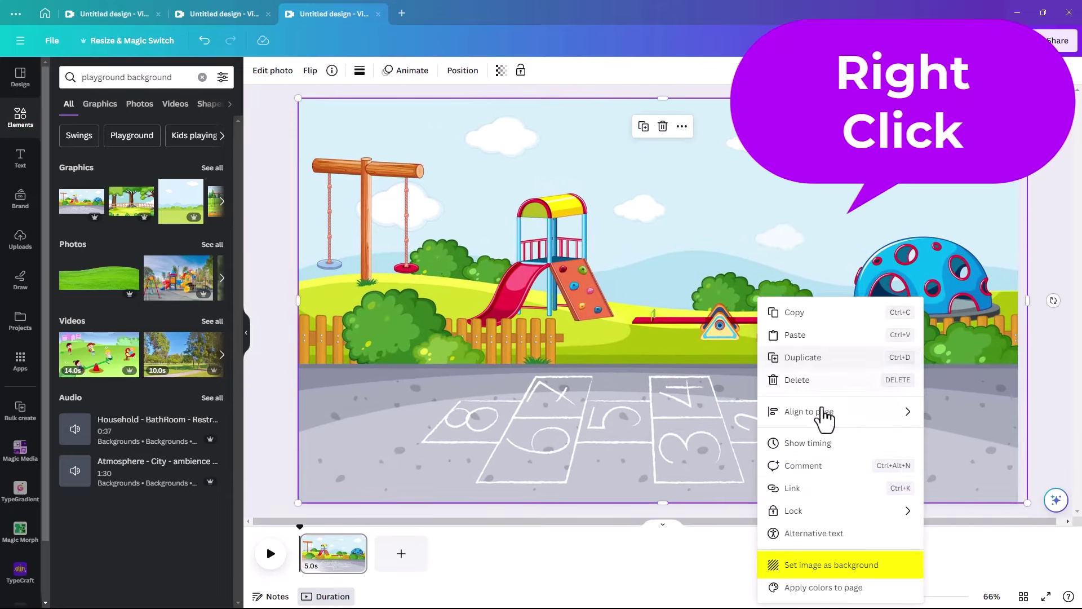
pyautogui.click(850, 570)
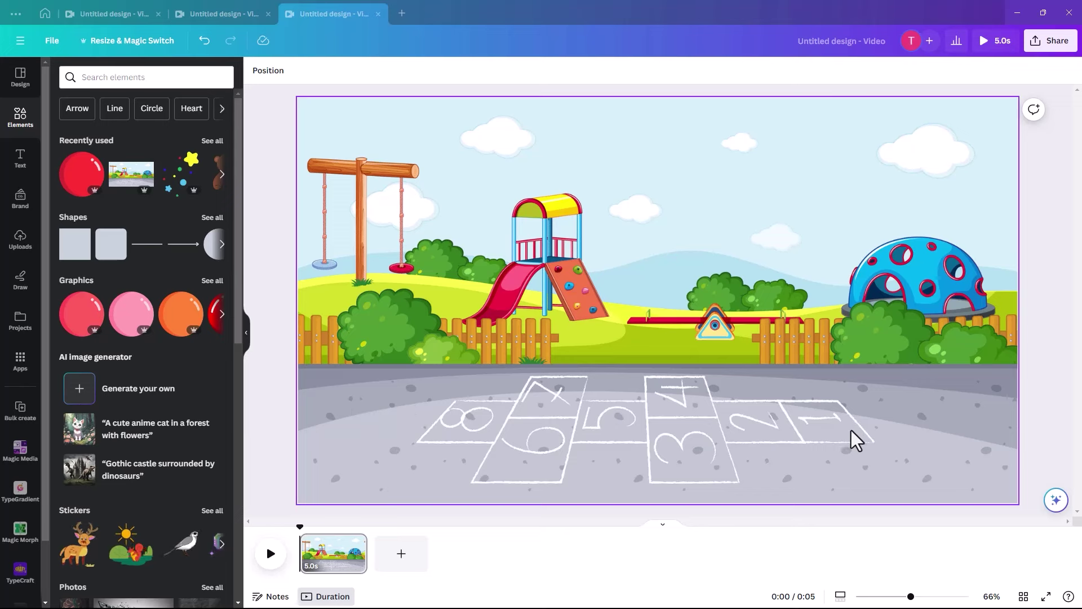
# - Add the plain red ball from the "ball" graphics, shrink it and place it at the left end of the pavement
pyautogui.click(90, 77)
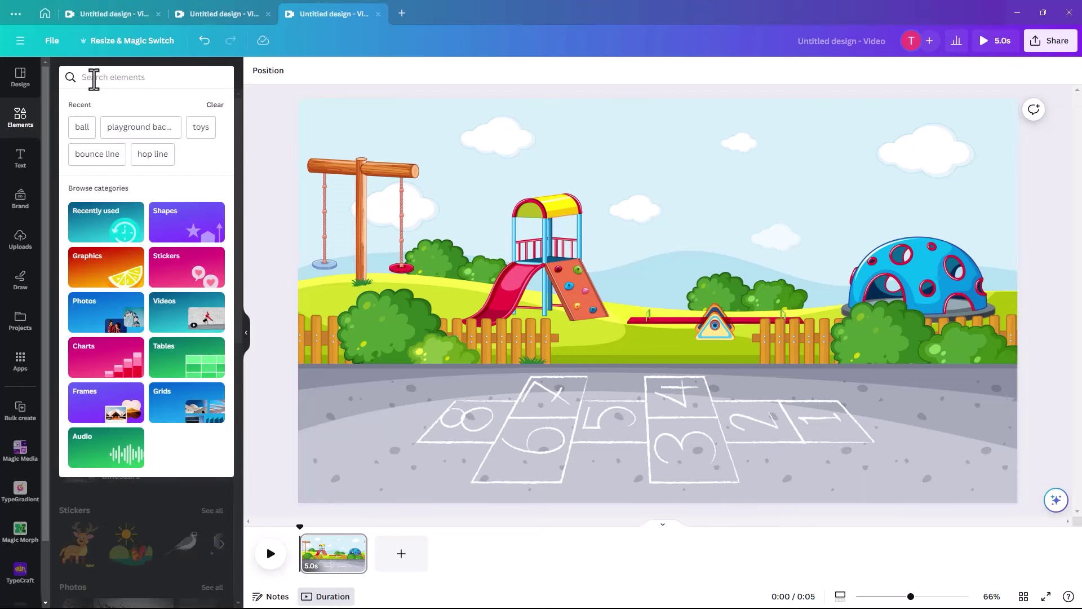
pyautogui.click(83, 128)
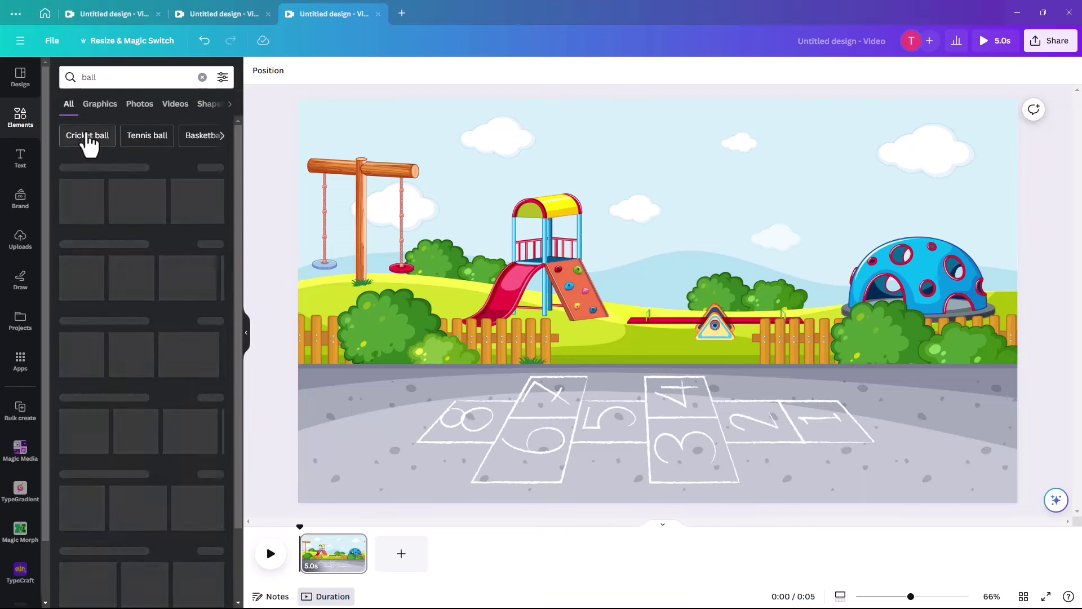
pyautogui.click(102, 106)
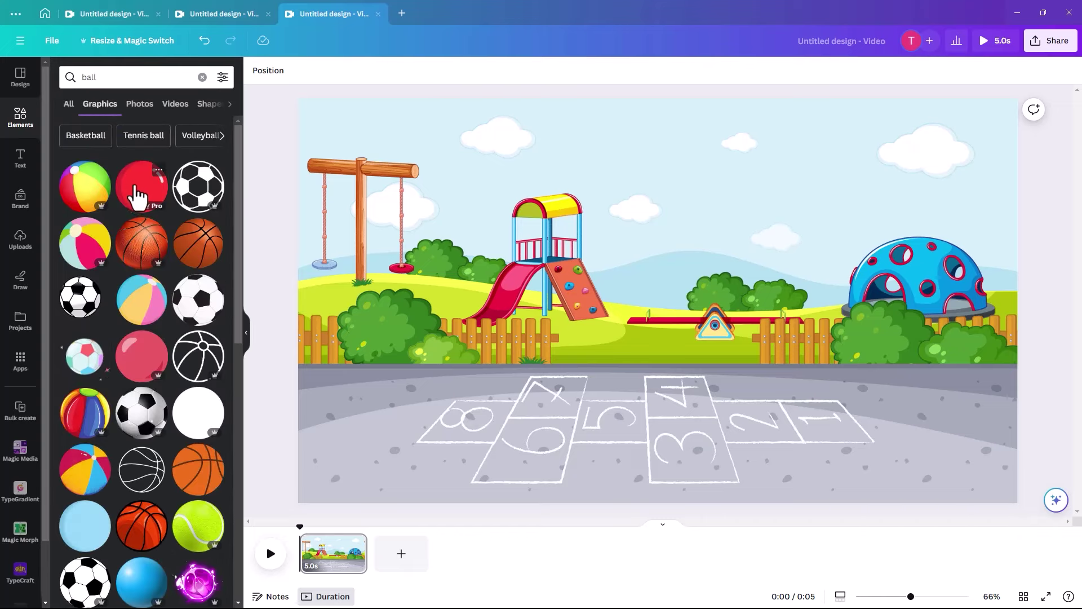
pyautogui.click(138, 188)
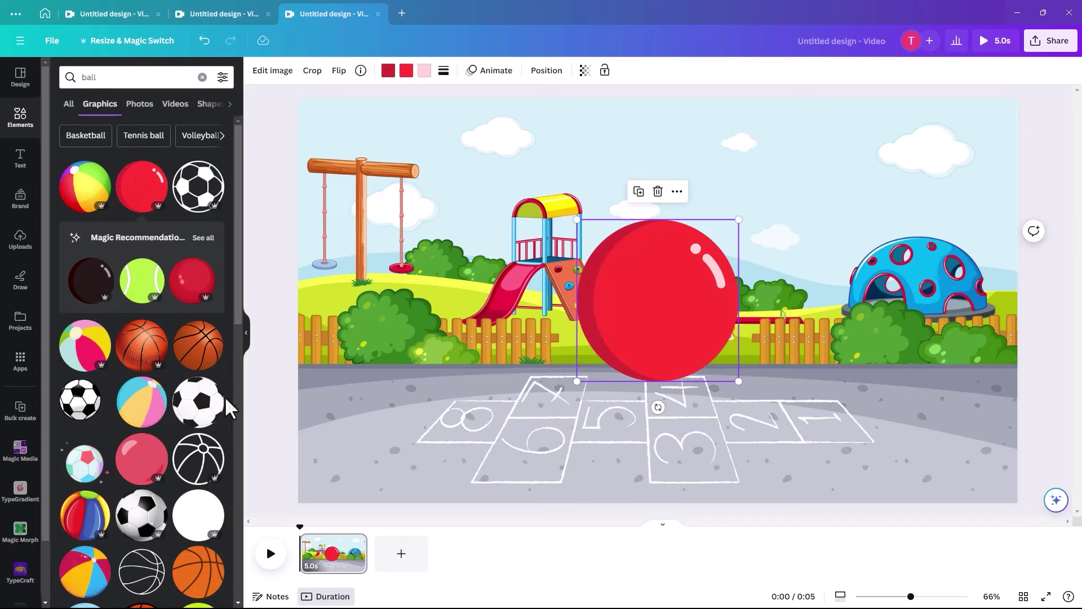
pyautogui.moveTo(739, 220); pyautogui.dragTo(645, 313)
pyautogui.moveTo(580, 363); pyautogui.dragTo(336, 399)
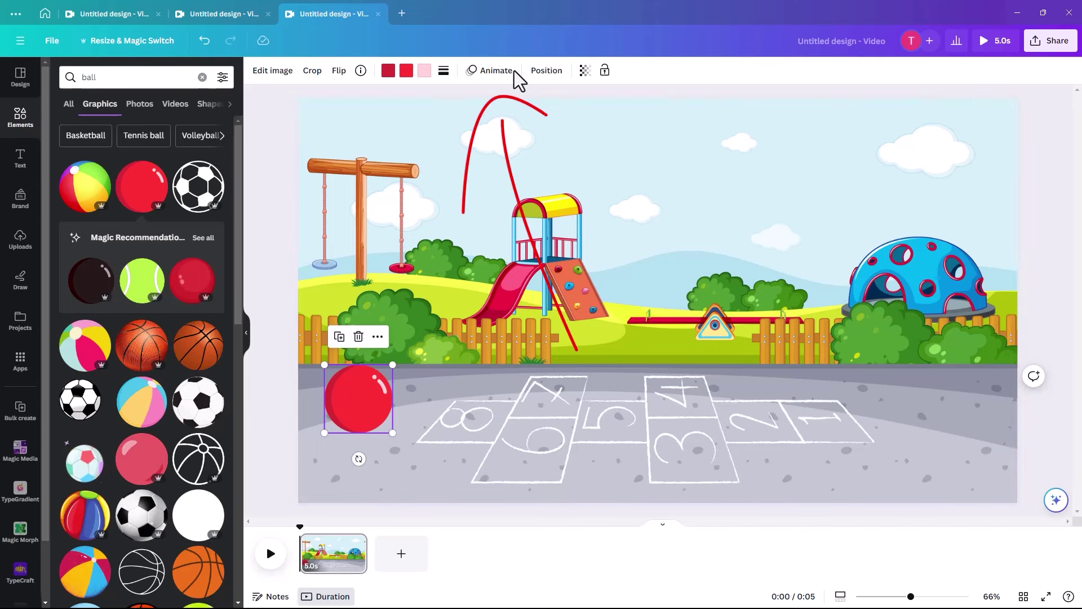
# - Apply the Rotate motion effect to the red ball, turning clockwise at a slightly increased speed
pyautogui.click(484, 72)
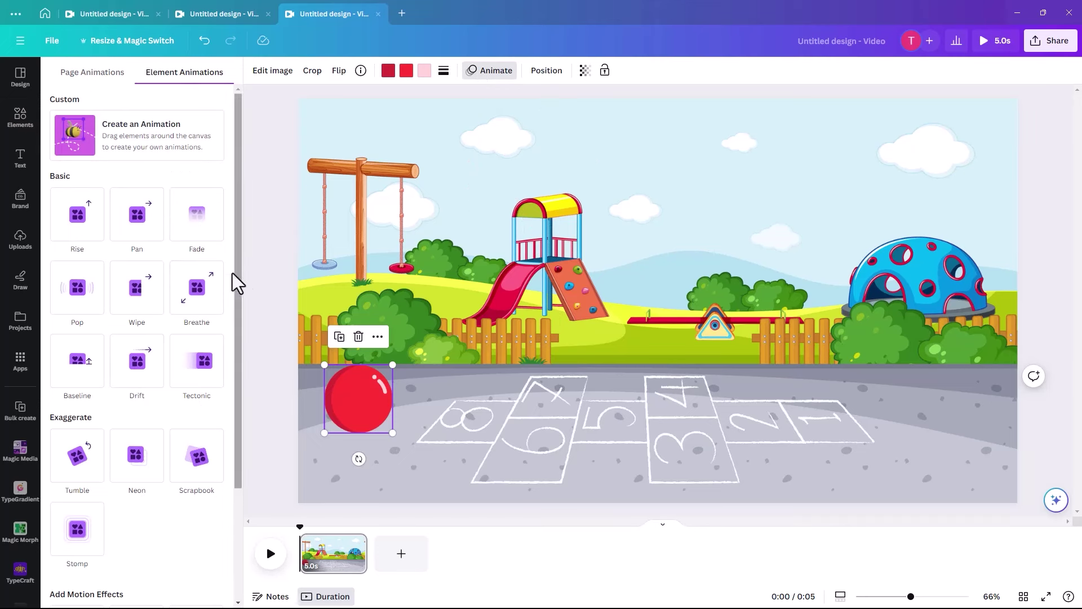
pyautogui.moveTo(238, 267); pyautogui.dragTo(236, 403)
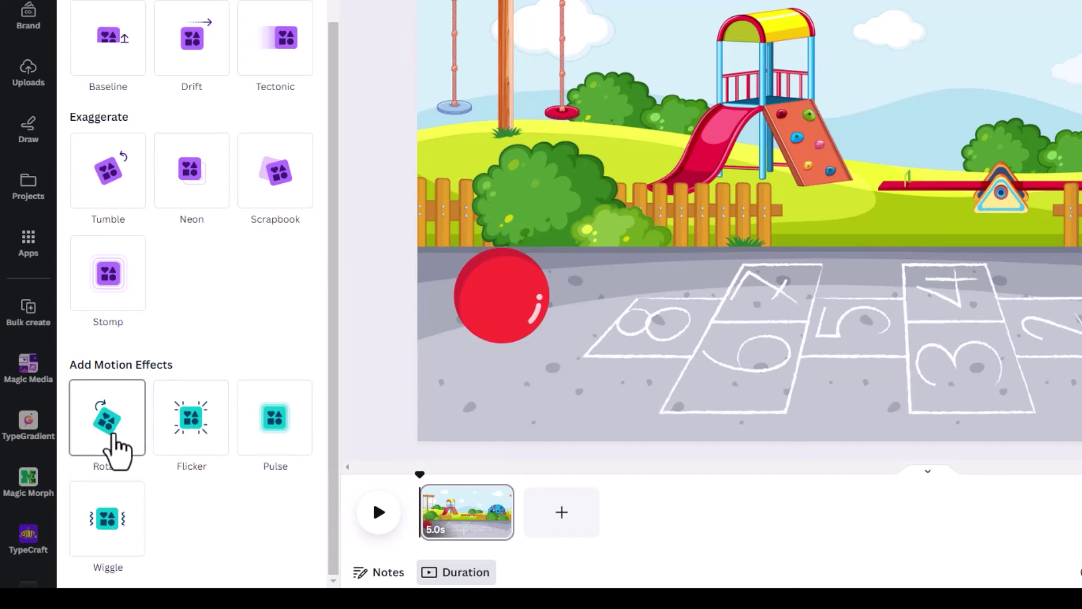
pyautogui.click(112, 437)
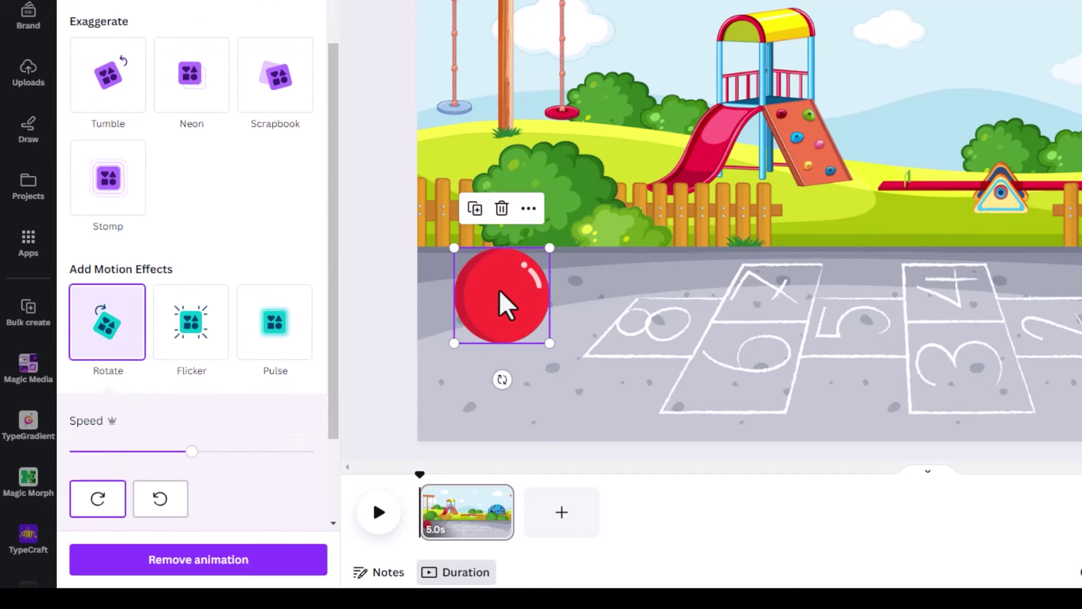
pyautogui.click(98, 502)
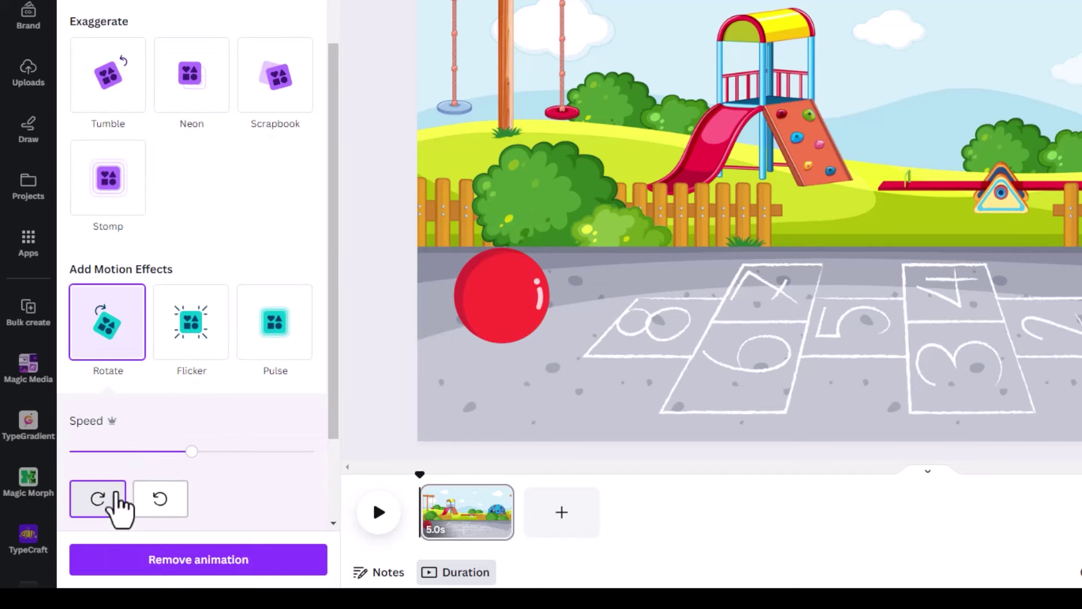
pyautogui.moveTo(192, 451); pyautogui.dragTo(214, 451)
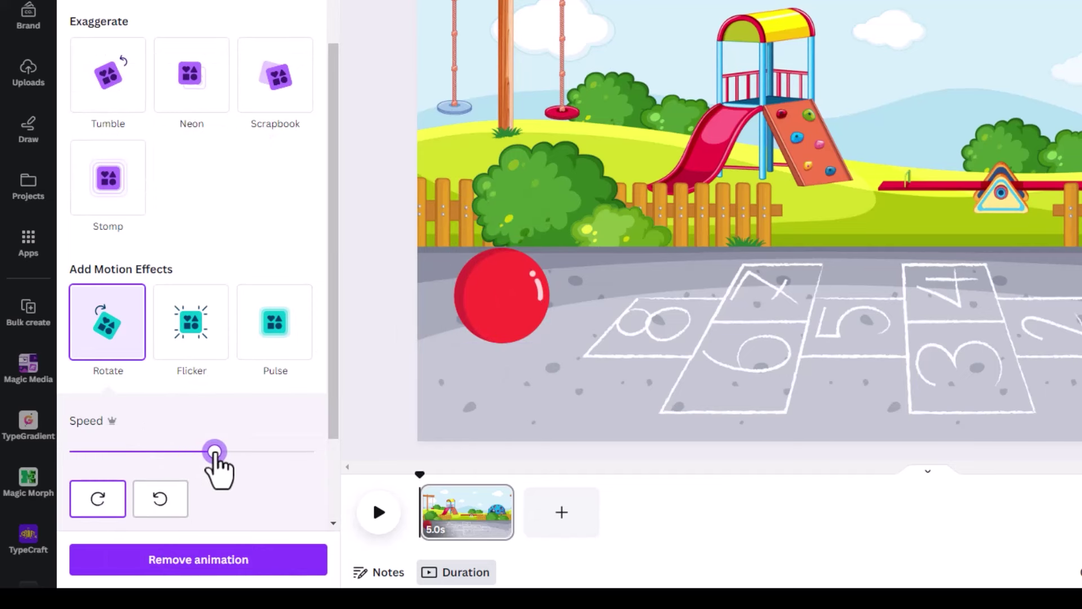
# - Create a custom straight animation path moving the ball across the pavement to the right edge, use the Steady movement style and preview it
pyautogui.moveTo(326, 387); pyautogui.dragTo(315, 129)
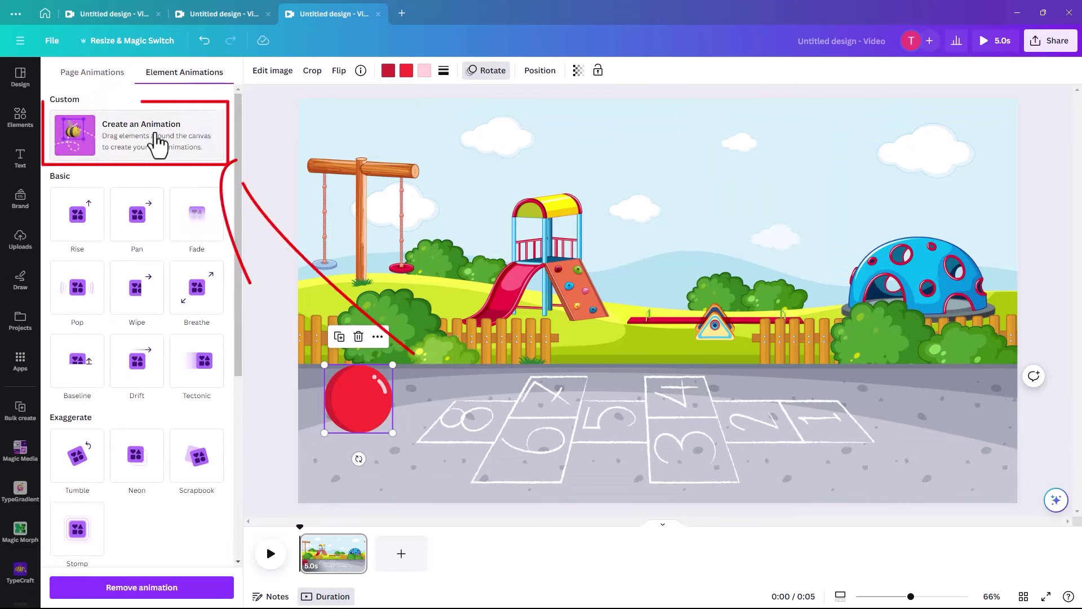
pyautogui.click(141, 148)
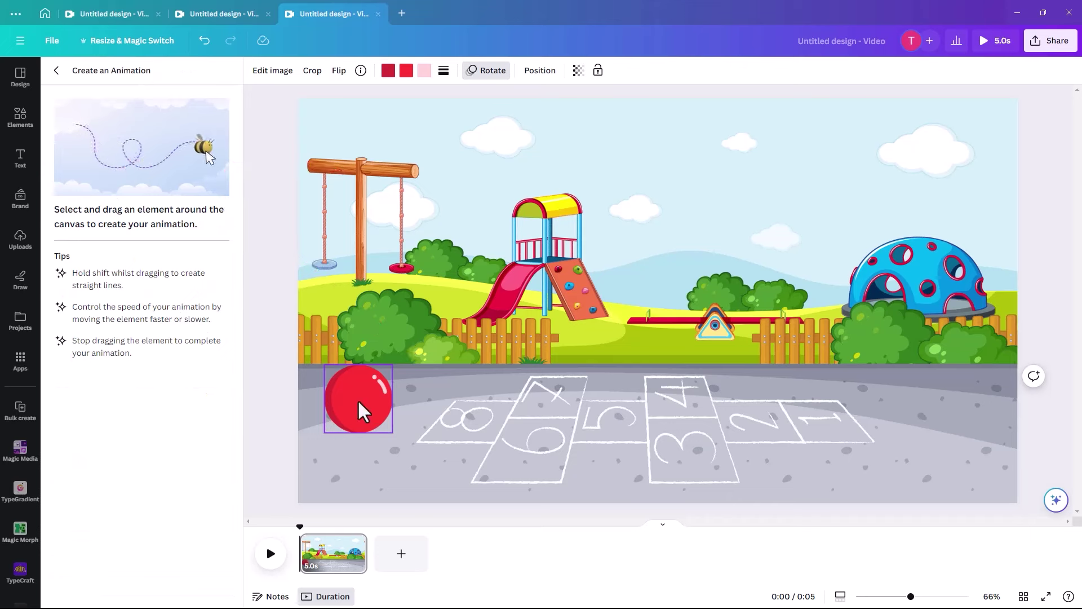
pyautogui.press('shift')
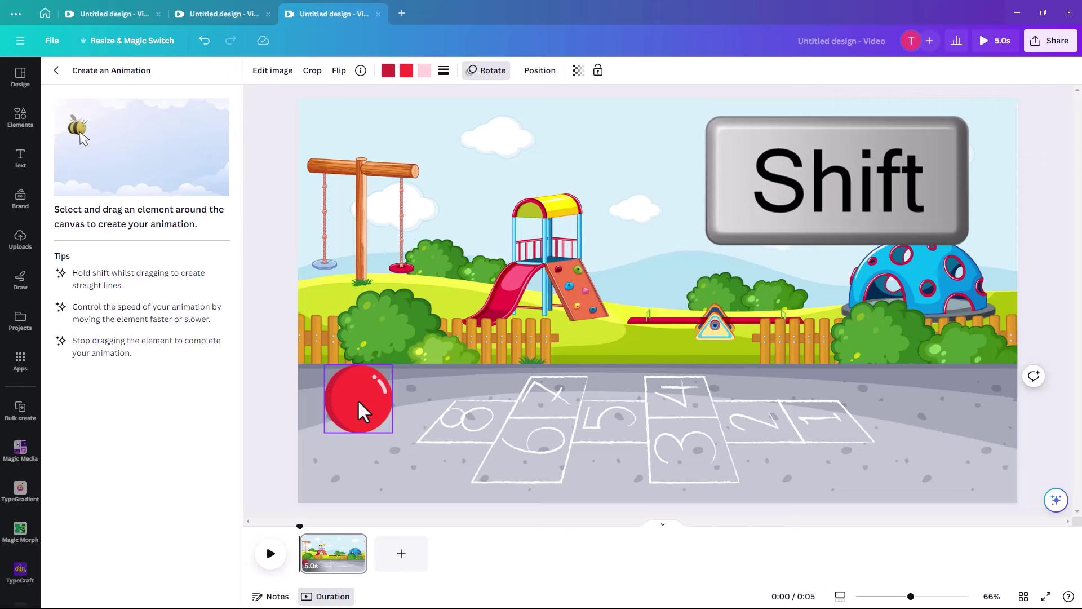
pyautogui.moveTo(357, 399)
pyautogui.mouseDown()
pyautogui.moveTo(898, 432)
pyautogui.moveTo(989, 420)
pyautogui.mouseUp()
pyautogui.click(201, 129)
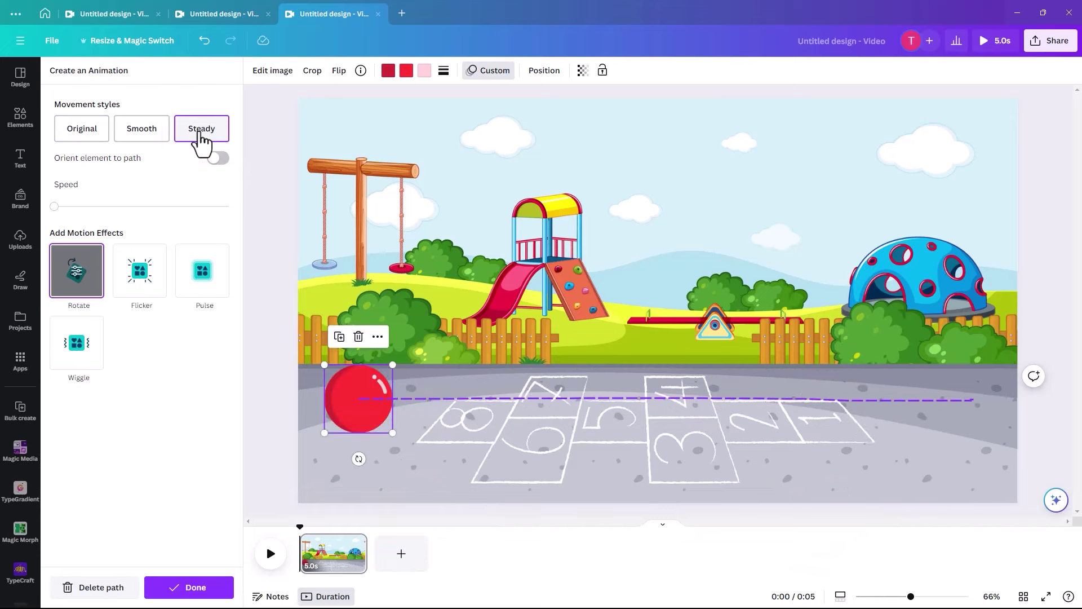
pyautogui.click(186, 587)
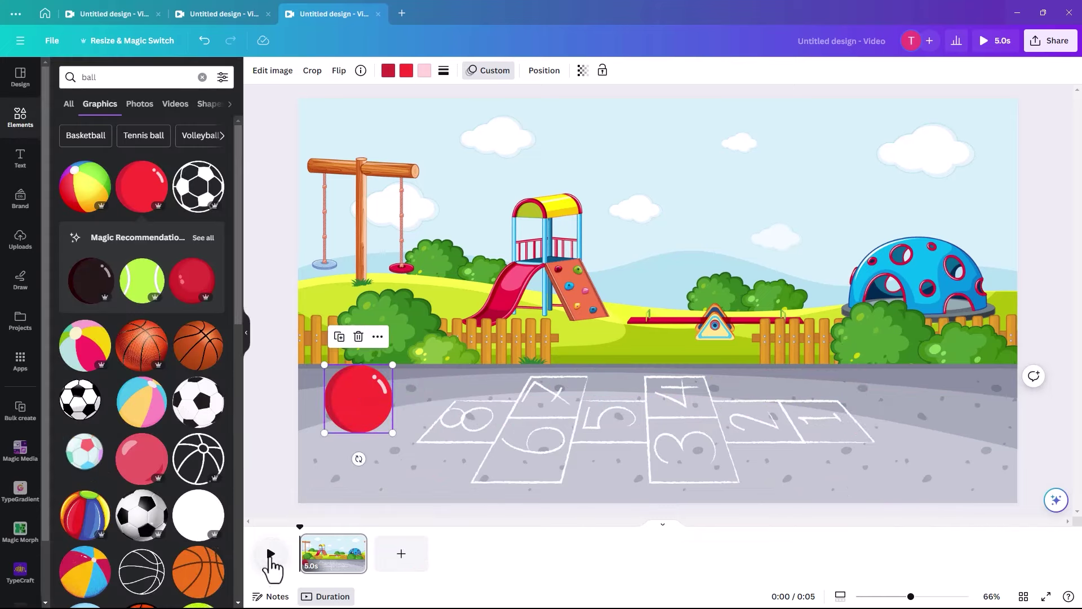
pyautogui.click(271, 564)
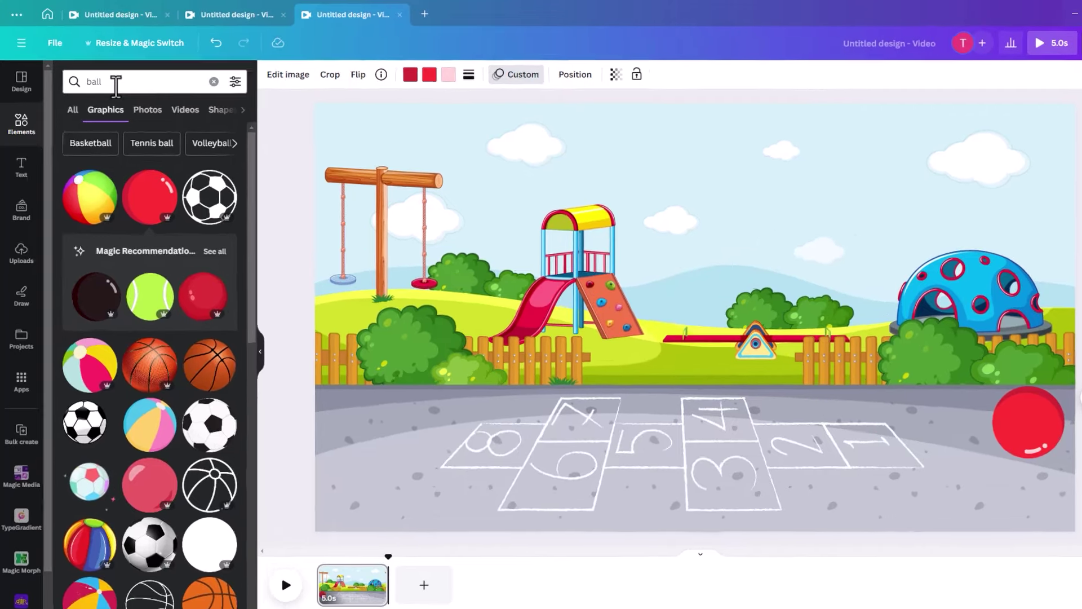
# - Search the graphics for "plant" and filter the results to Animated only
pyautogui.click(107, 77)
pyautogui.write('plant')
pyautogui.press('Return')
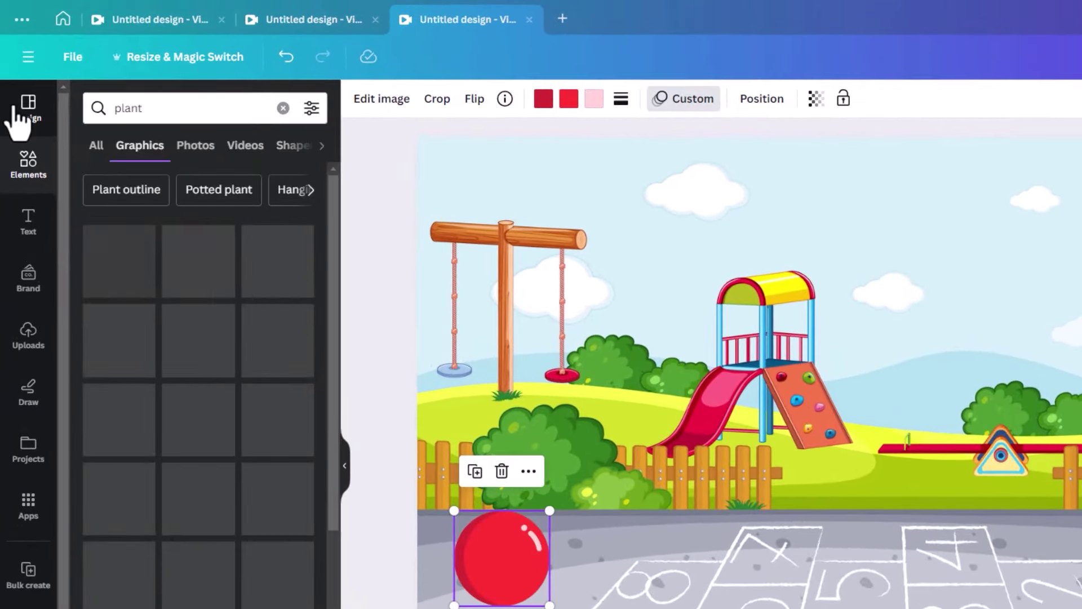
pyautogui.click(310, 109)
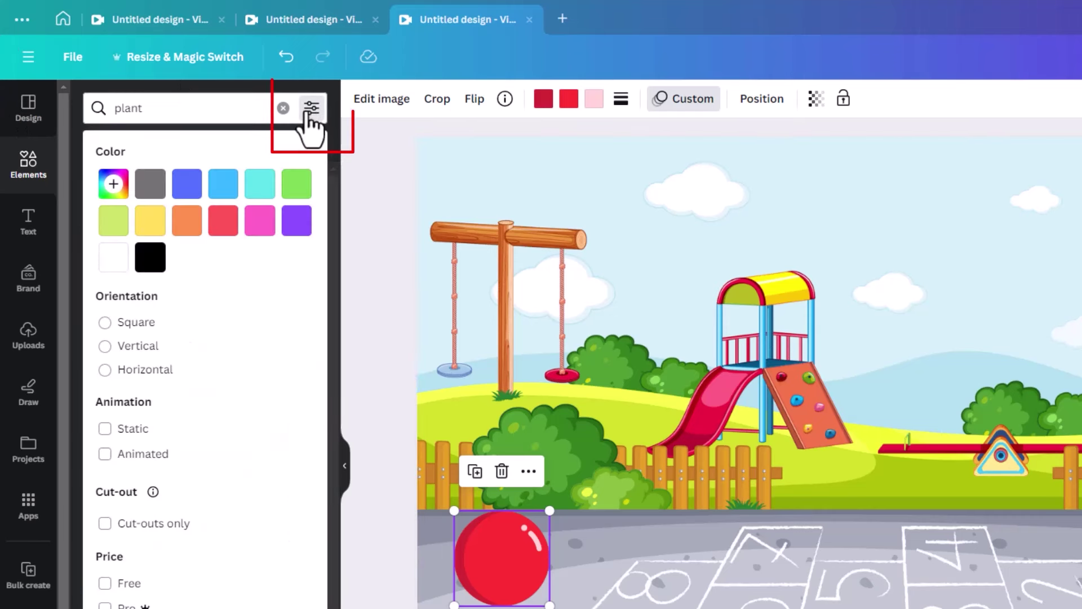
pyautogui.click(105, 454)
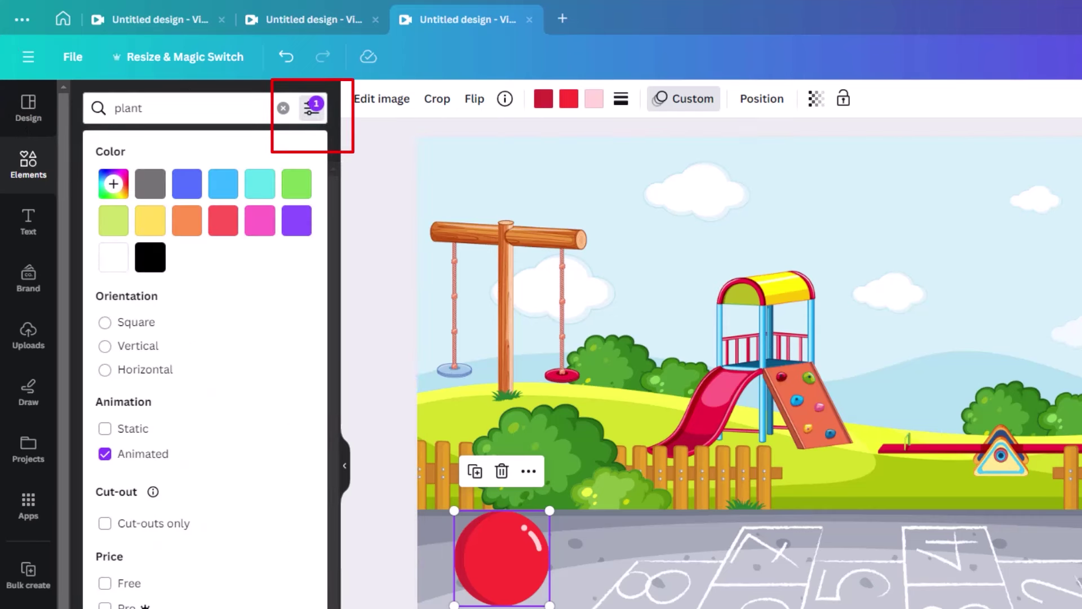
pyautogui.press('Escape')
# - Place small copies of the animated green leafy plant in front of both fence sections and play the video from the start
pyautogui.moveTo(280, 361); pyautogui.dragTo(730, 442)
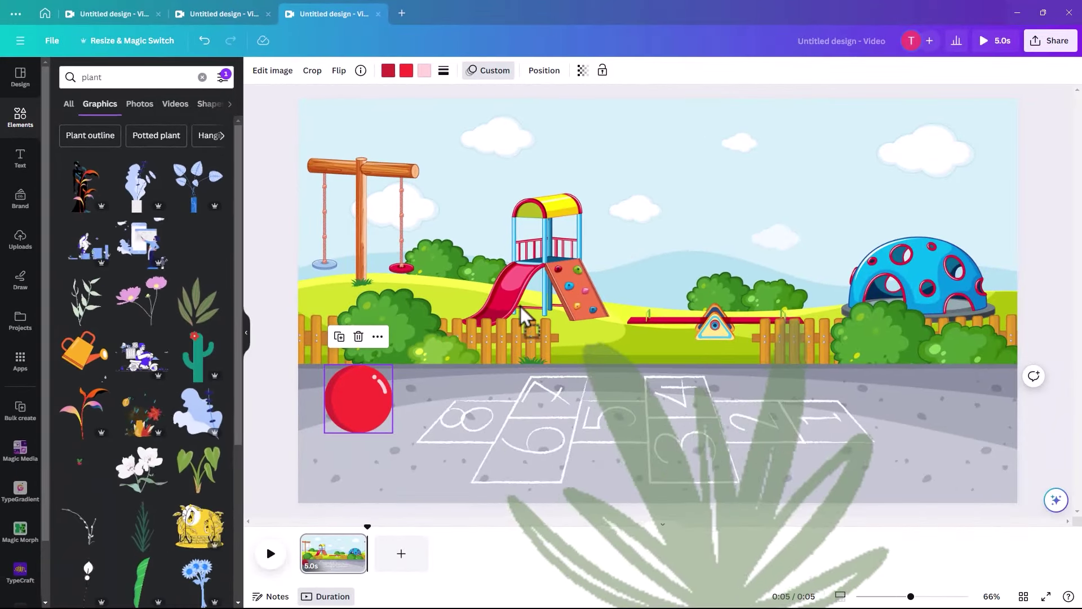
pyautogui.moveTo(524, 315); pyautogui.dragTo(859, 323)
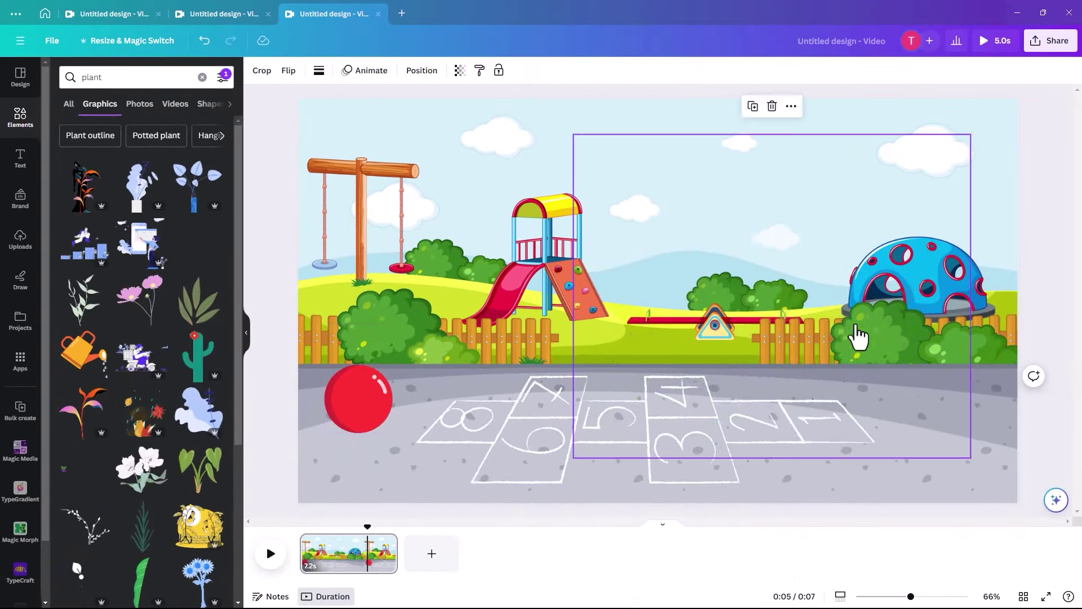
pyautogui.moveTo(970, 134); pyautogui.dragTo(518, 346)
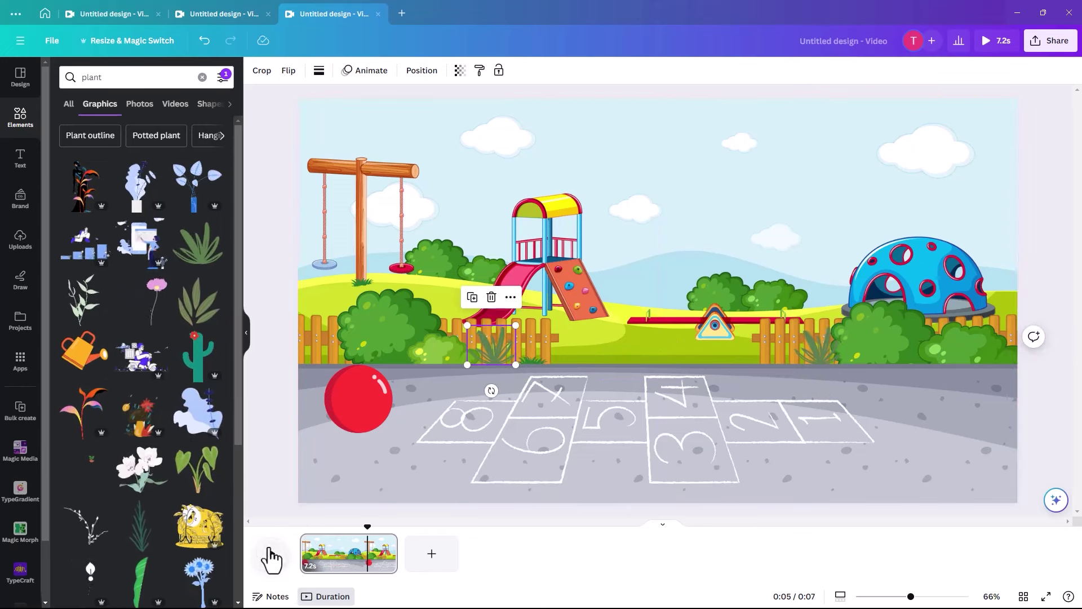
pyautogui.click(299, 535)
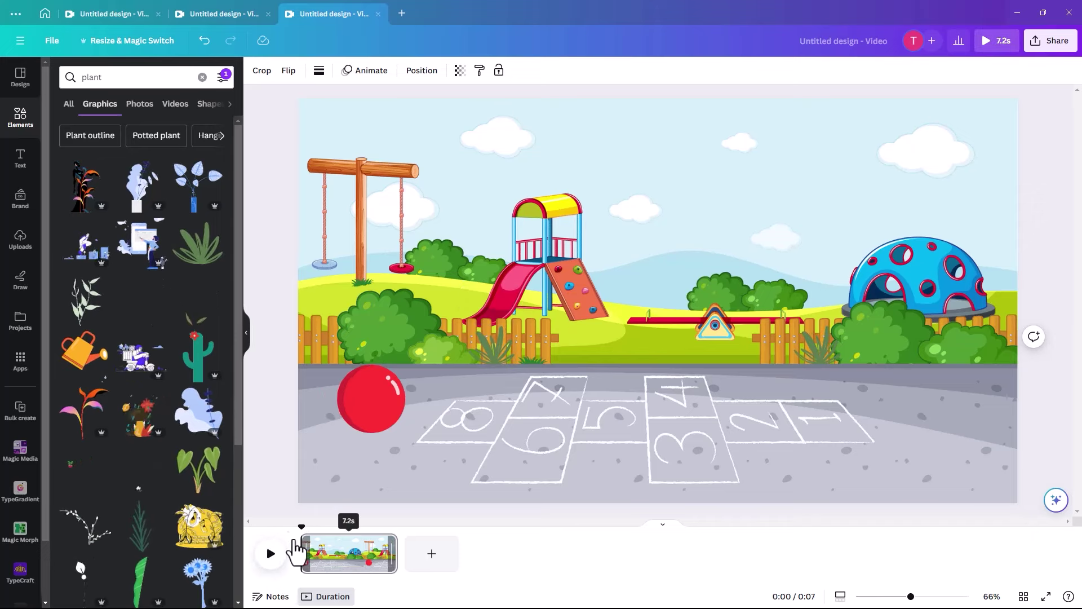
pyautogui.click(271, 553)
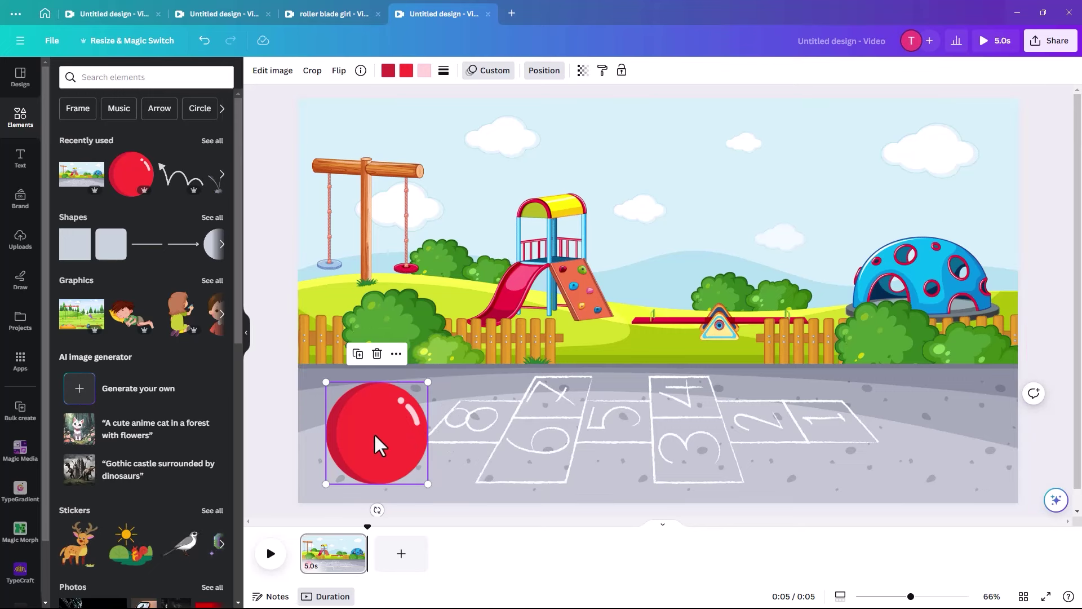
# - Add the recently used bouncing arrow graphic, move it beside the red ball and enlarge it across the hopscotch area
pyautogui.click(176, 192)
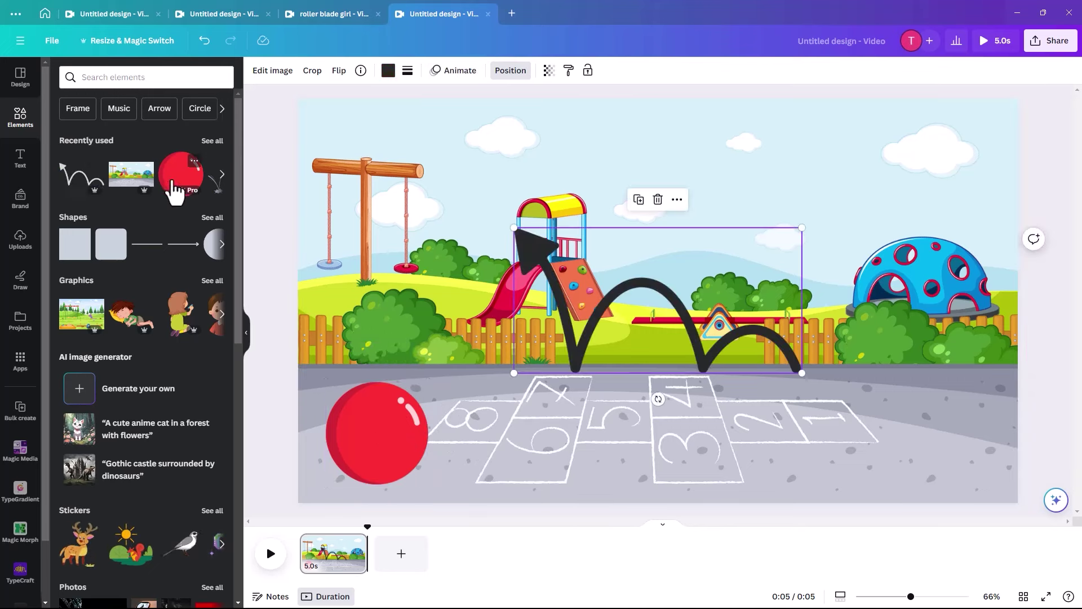
pyautogui.moveTo(597, 319); pyautogui.dragTo(510, 400)
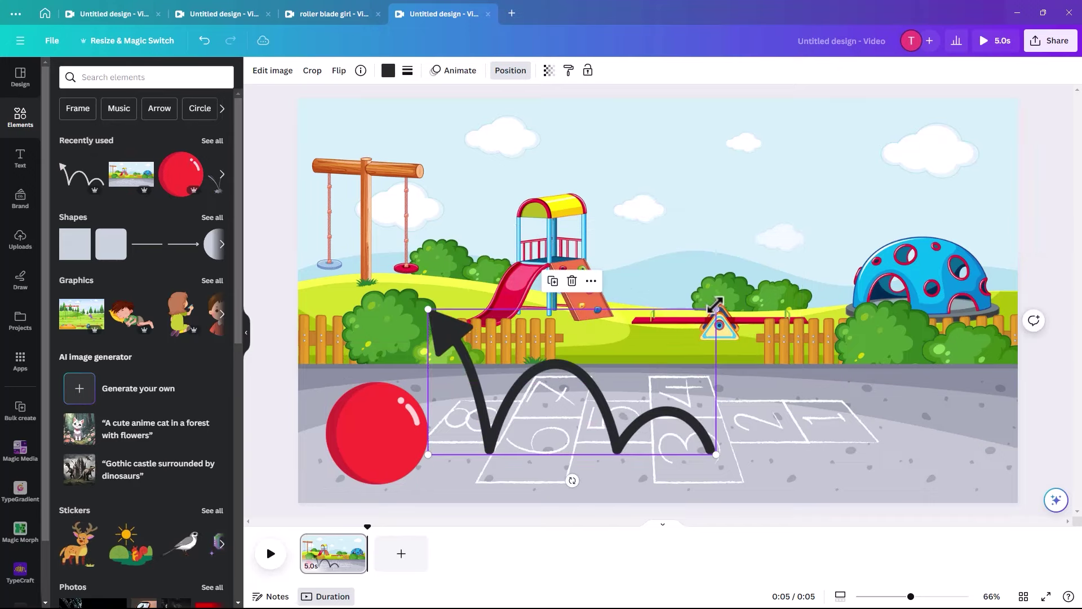
pyautogui.moveTo(724, 305); pyautogui.dragTo(835, 254)
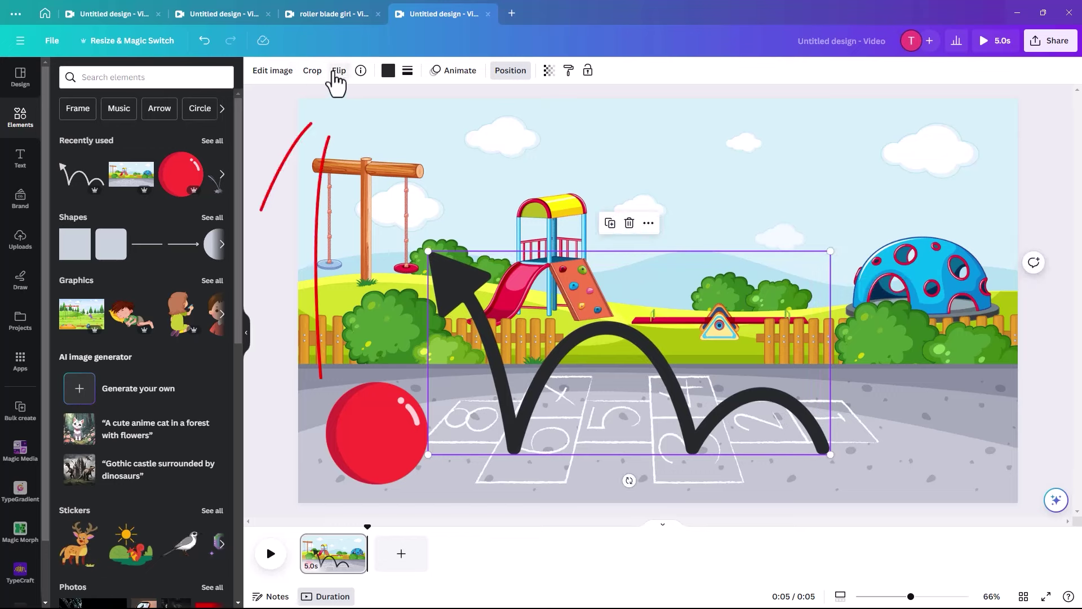
# - Flip the bouncing arrow horizontally and shift it slightly so its tail starts just beside the red ball
pyautogui.click(336, 73)
pyautogui.click(360, 101)
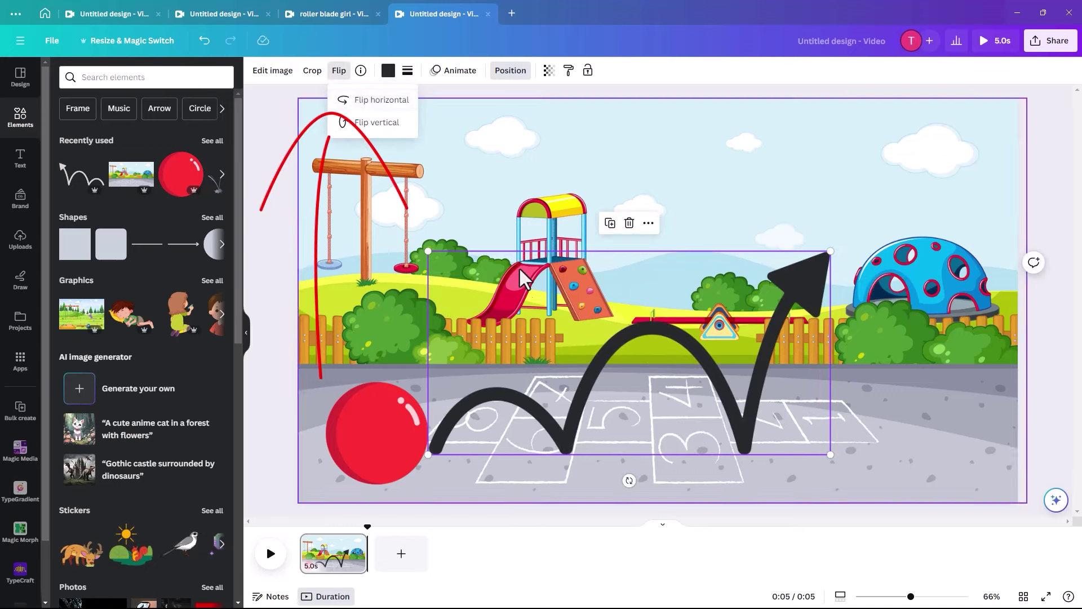
pyautogui.moveTo(604, 366); pyautogui.dragTo(608, 364)
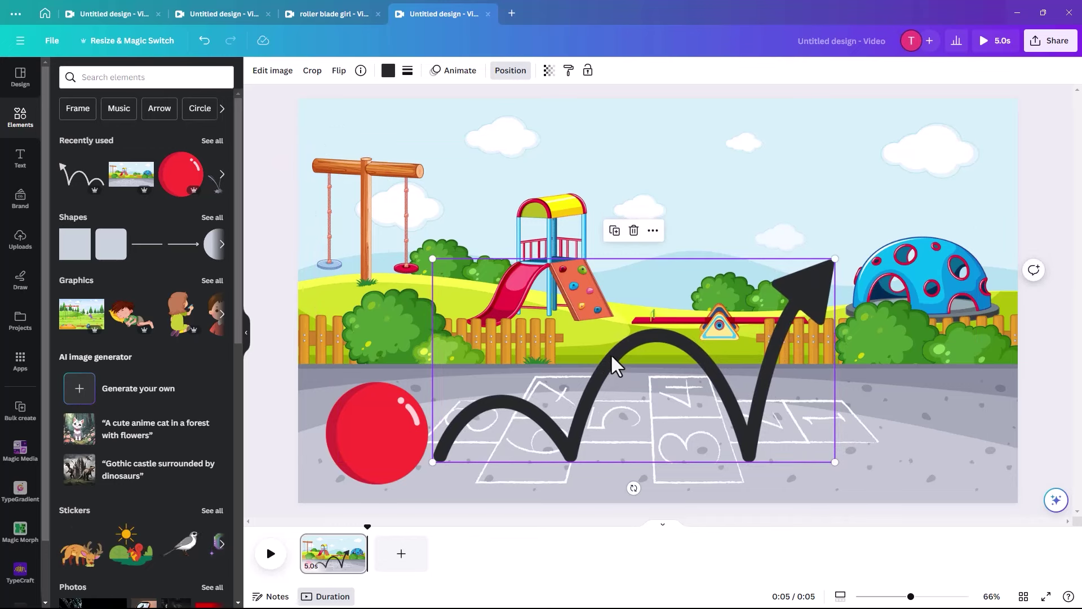
# - Nudge the red ball away from the arrow and create a custom animation path tracing the arrow's bounces, with the Steady movement style
pyautogui.click(389, 398)
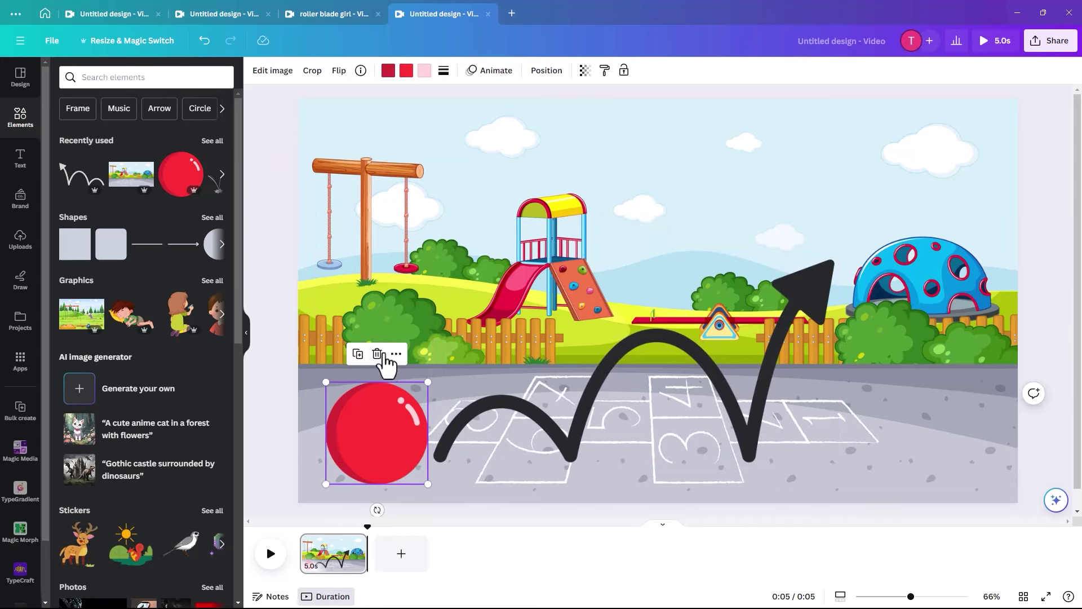
pyautogui.moveTo(378, 434); pyautogui.dragTo(373, 432)
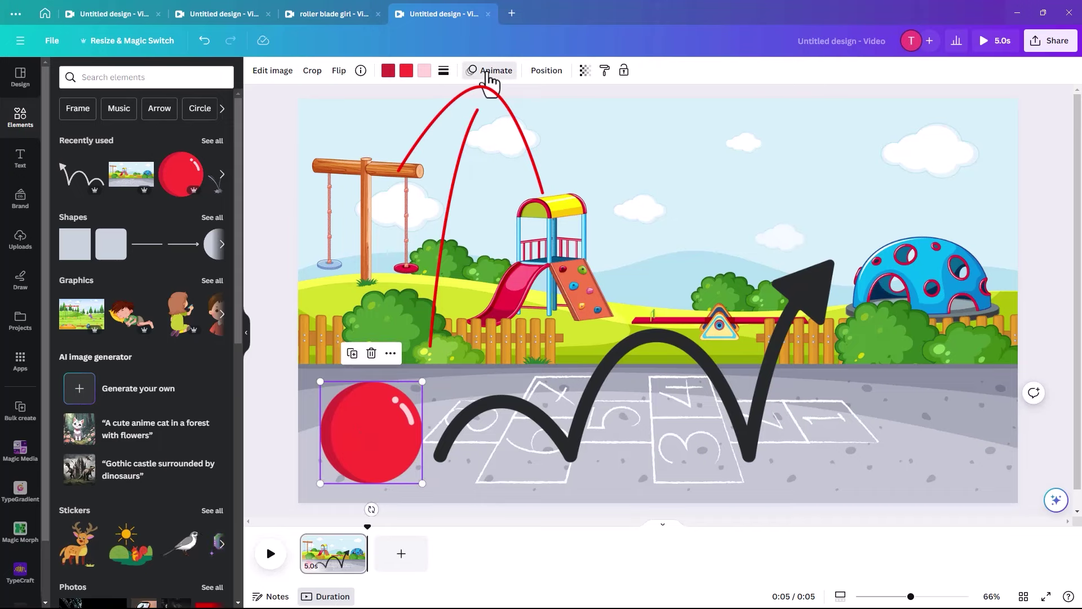
pyautogui.click(479, 76)
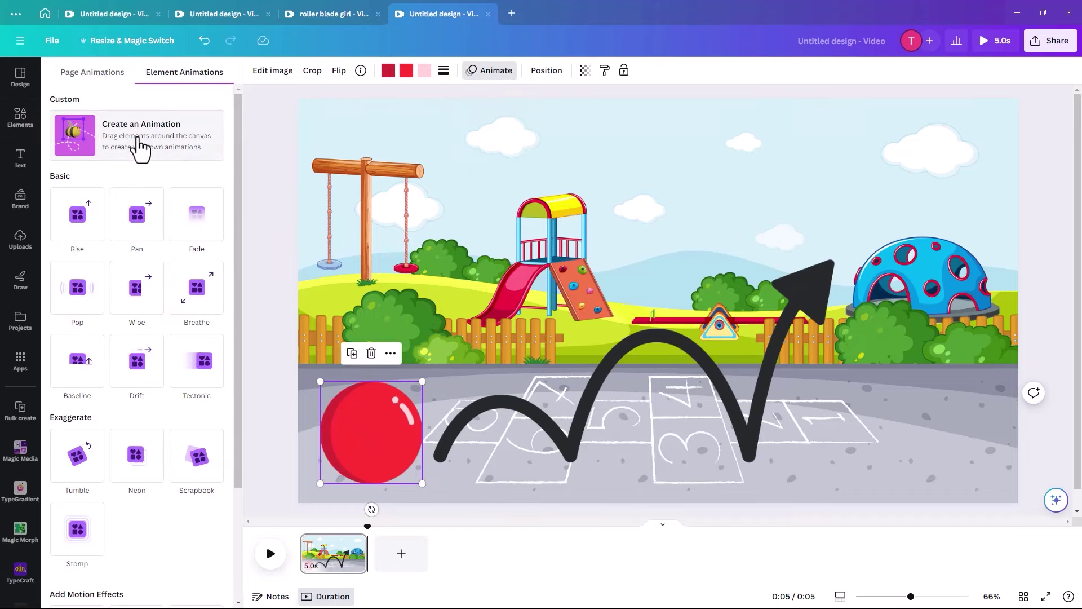
pyautogui.click(140, 147)
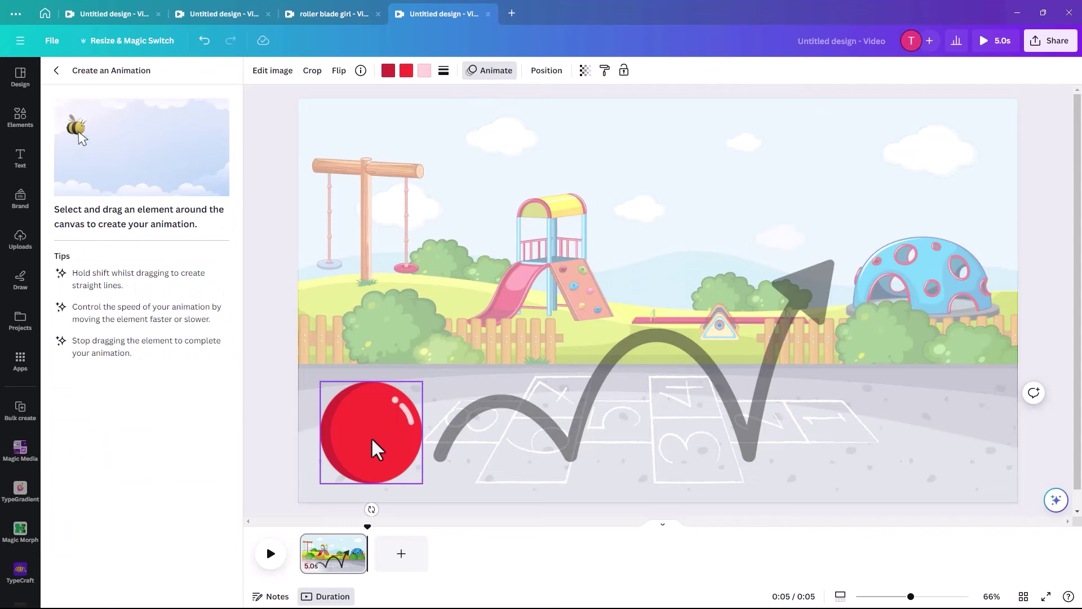
pyautogui.moveTo(371, 435)
pyautogui.mouseDown()
pyautogui.moveTo(421, 391)
pyautogui.moveTo(458, 390)
pyautogui.moveTo(538, 436)
pyautogui.moveTo(581, 365)
pyautogui.moveTo(632, 338)
pyautogui.moveTo(674, 349)
pyautogui.moveTo(743, 437)
pyautogui.moveTo(766, 349)
pyautogui.moveTo(842, 258)
pyautogui.mouseUp()
pyautogui.click(199, 138)
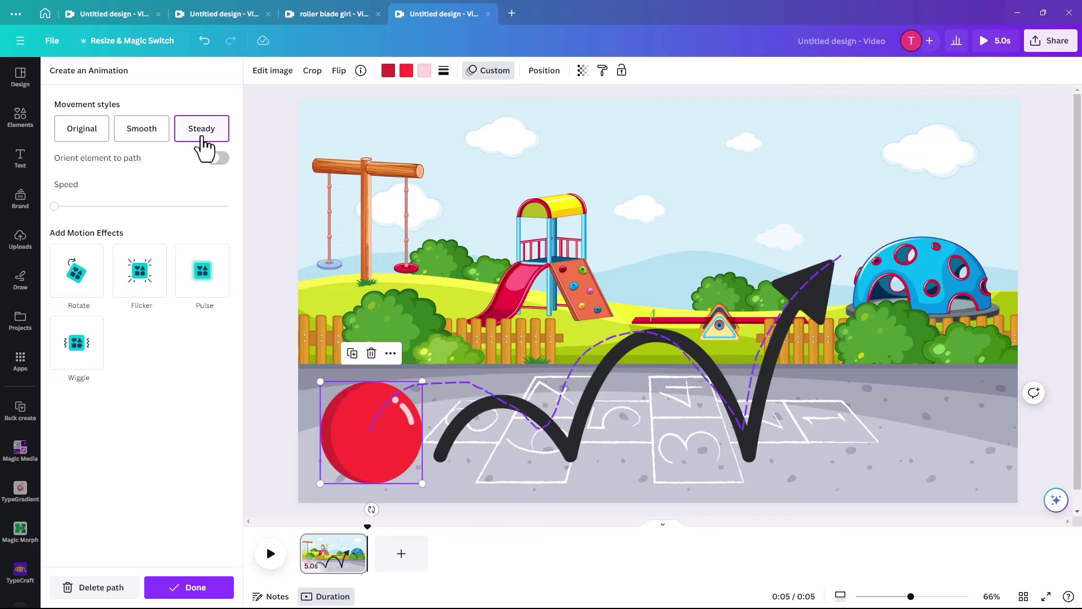
pyautogui.click(189, 588)
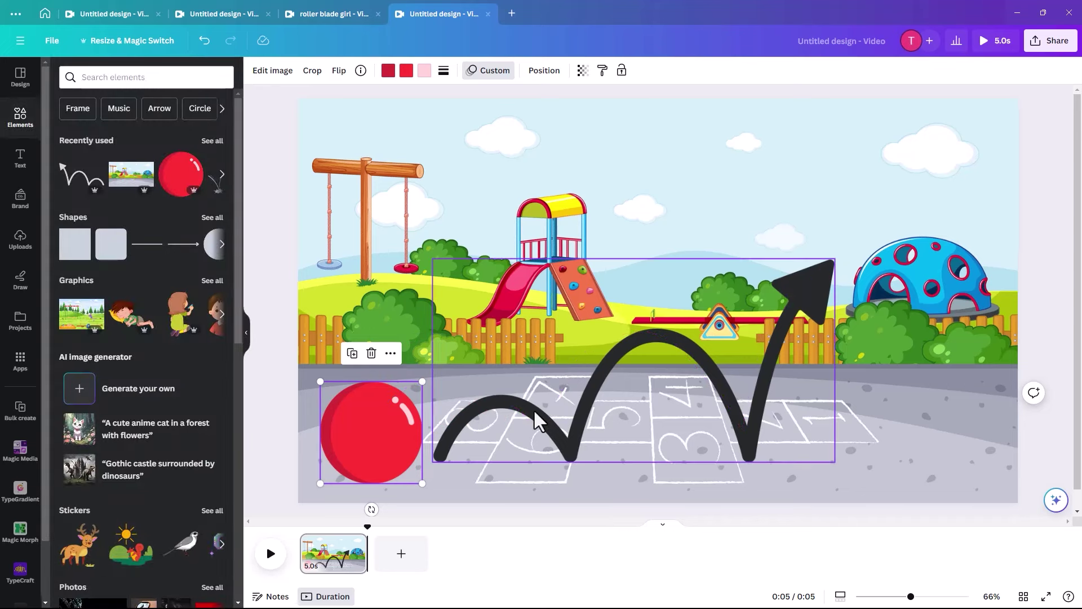
# - Delete the bouncing arrow guide and play the ball animation from the start
pyautogui.click(538, 430)
pyautogui.press('Delete')
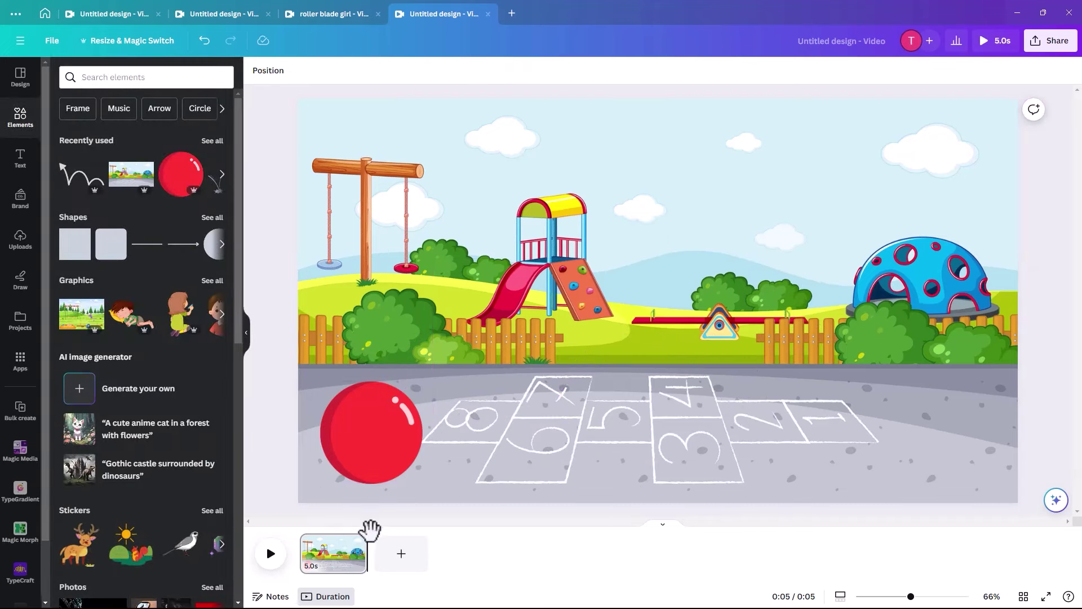
pyautogui.moveTo(366, 526); pyautogui.dragTo(299, 527)
pyautogui.click(275, 561)
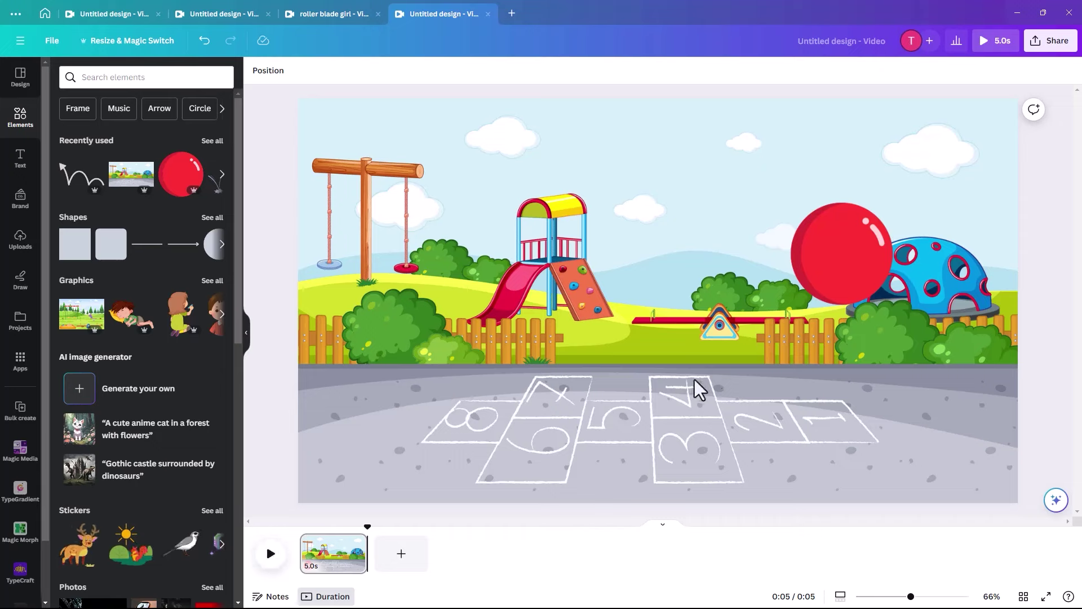
# - Increase the speed of the ball's custom animation slightly and play the video
pyautogui.click(847, 262)
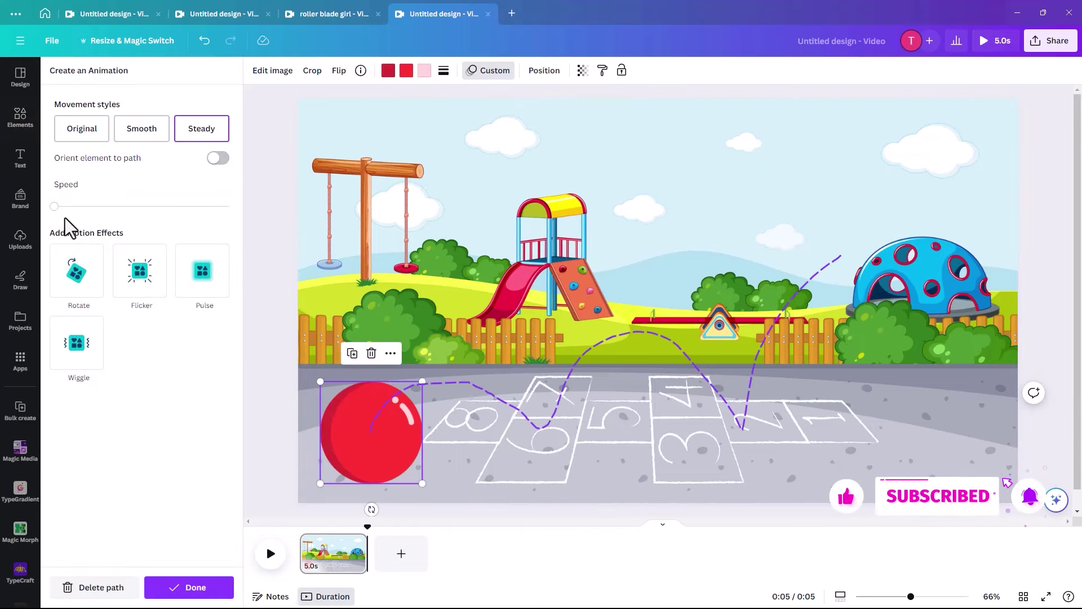
pyautogui.moveTo(55, 207); pyautogui.dragTo(72, 208)
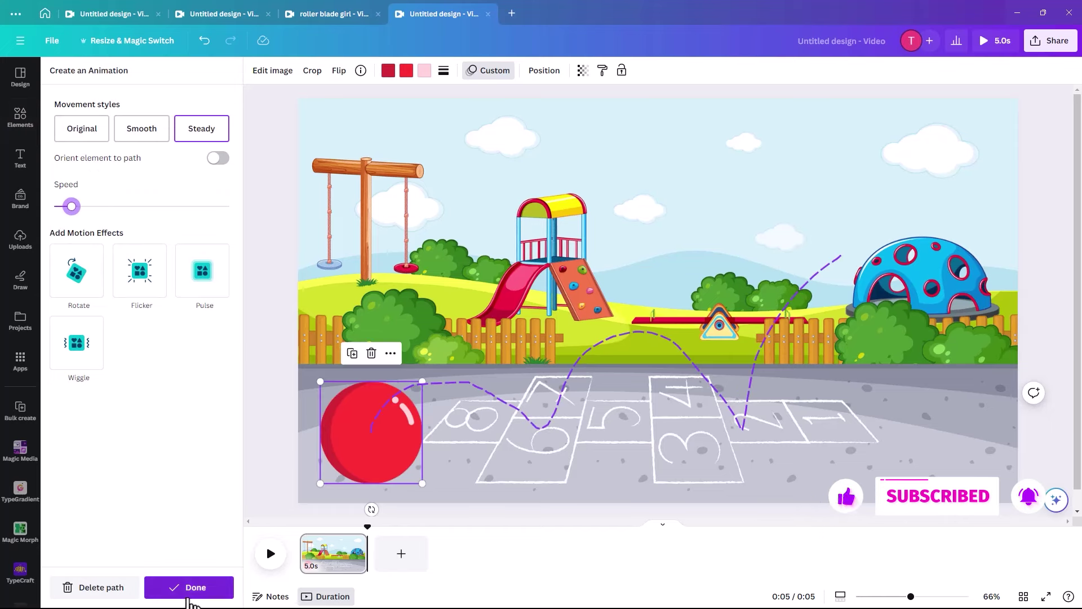
pyautogui.click(191, 592)
pyautogui.click(271, 557)
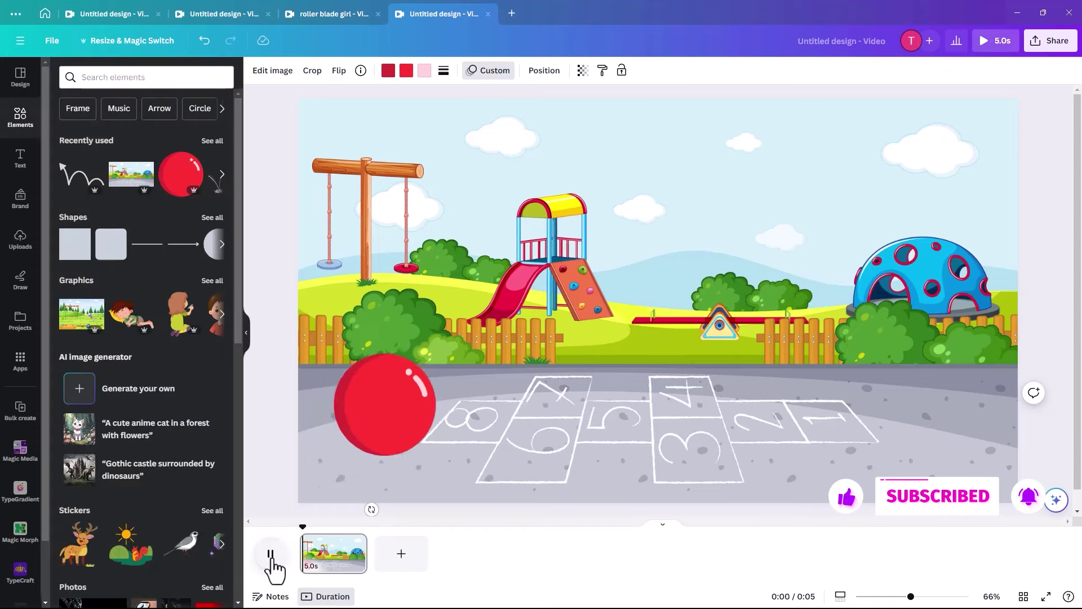
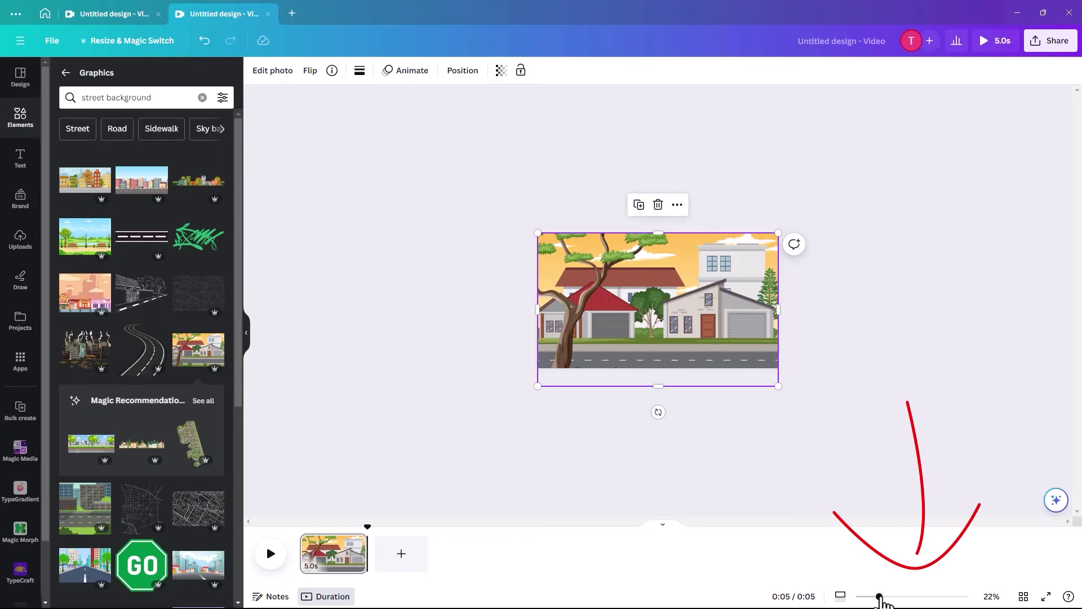
# - In the street background design, search the graphics for "lady walking"
pyautogui.moveTo(880, 596); pyautogui.dragTo(908, 596)
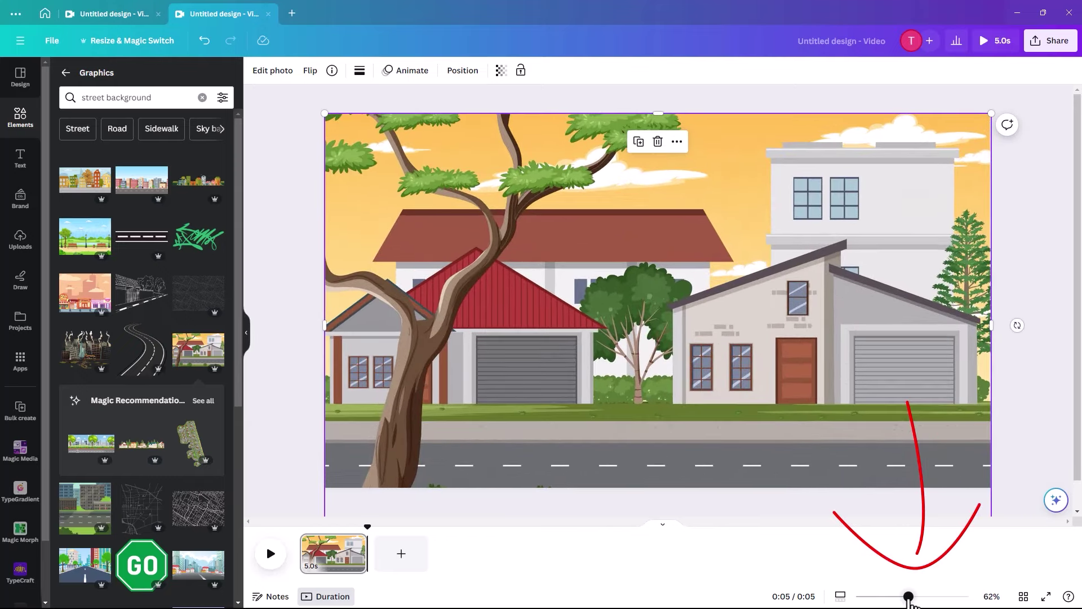
pyautogui.click(87, 98)
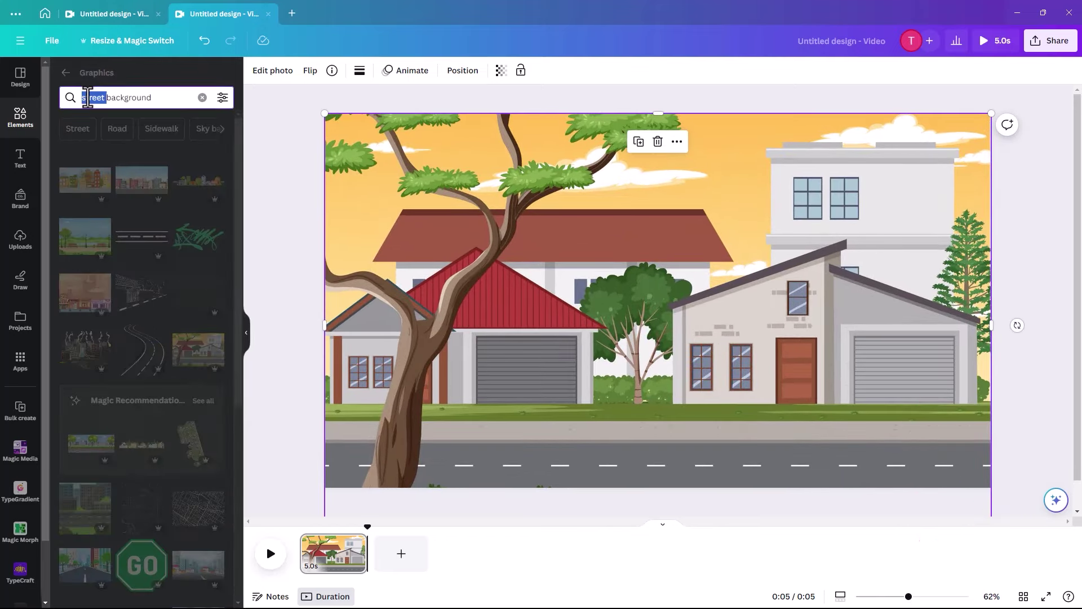
pyautogui.write('lad')
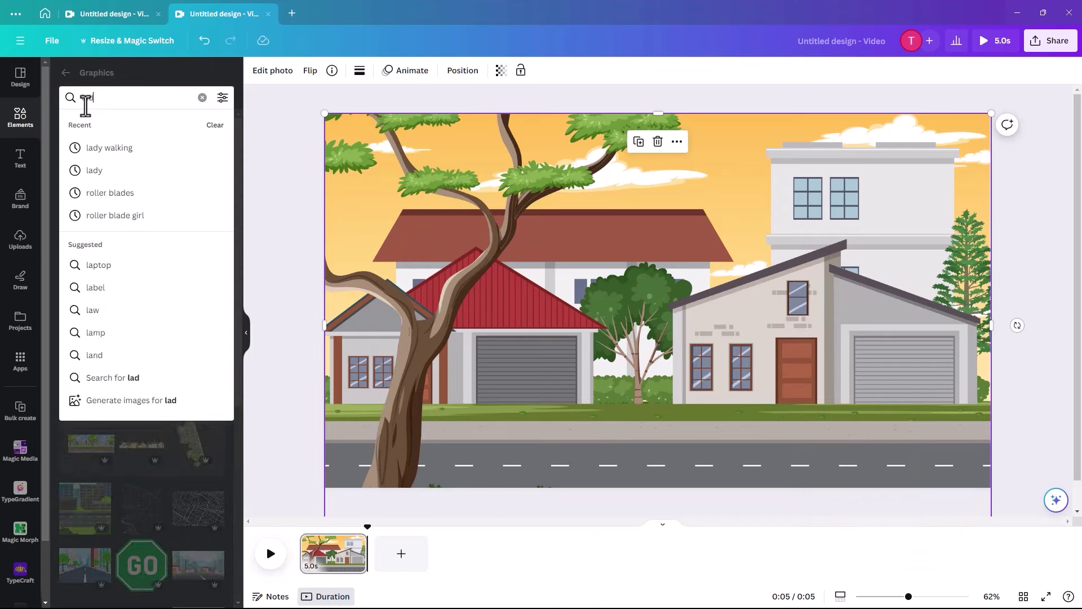
pyautogui.write('y walking')
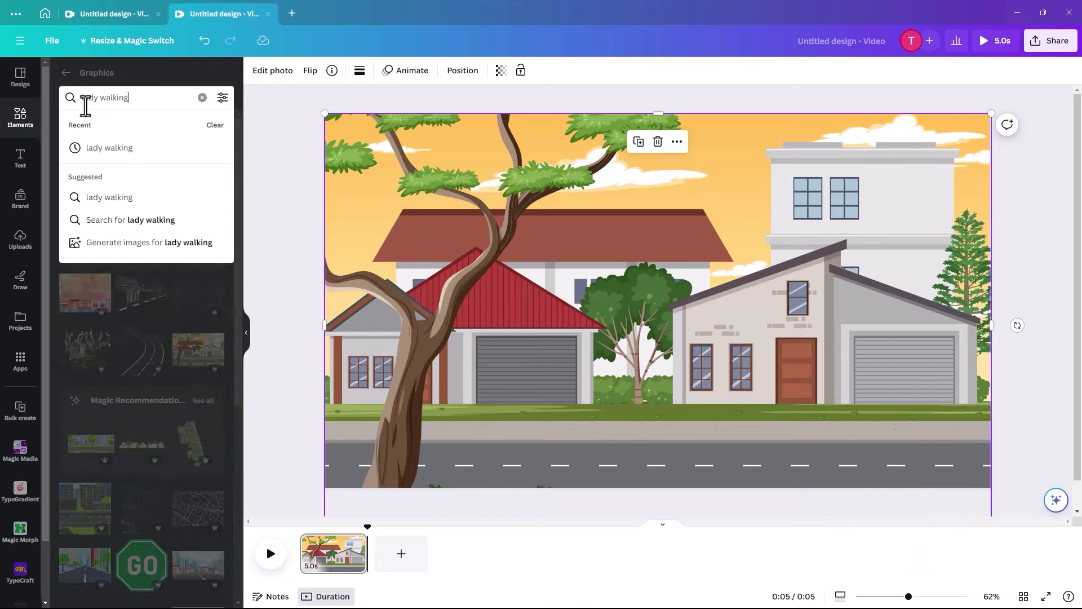
pyautogui.press('Return')
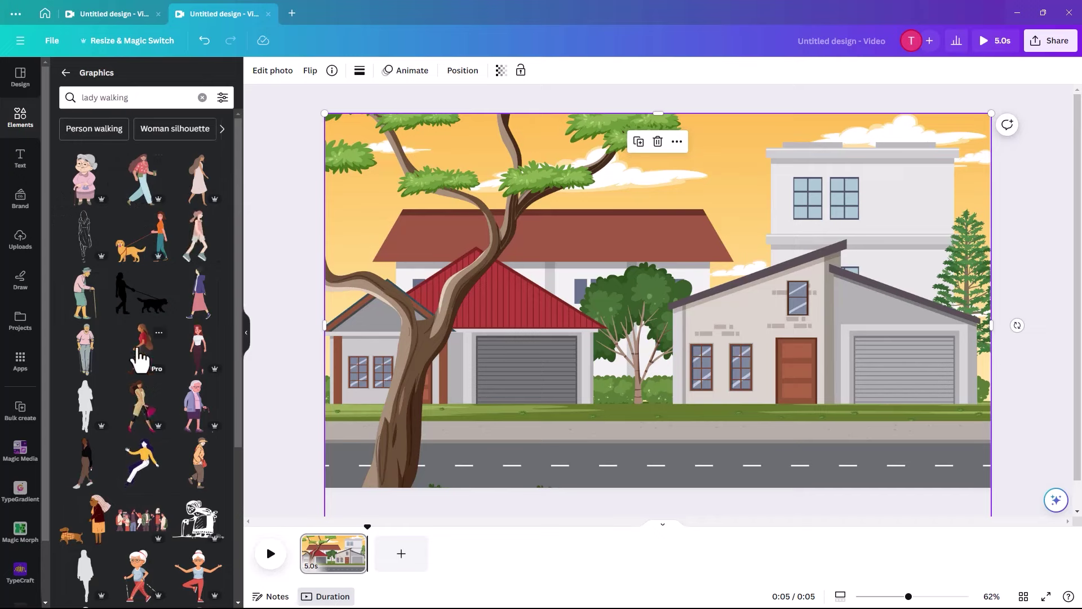
# - Add the walking woman in the red top with a backpack, place her on the sidewalk's right end and shrink her to fit
pyautogui.click(140, 358)
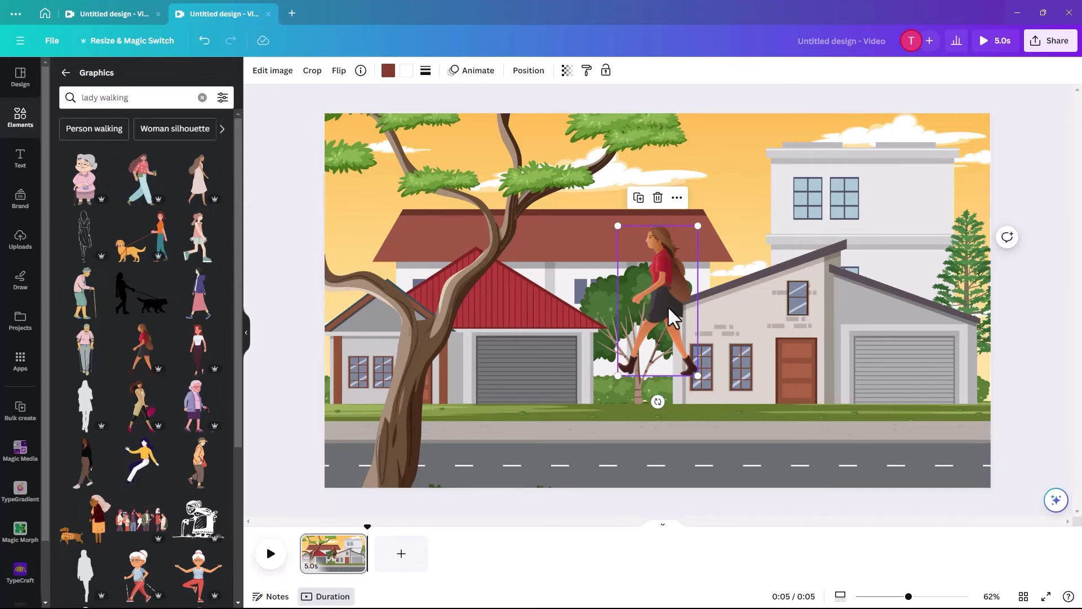
pyautogui.moveTo(671, 317); pyautogui.dragTo(930, 372)
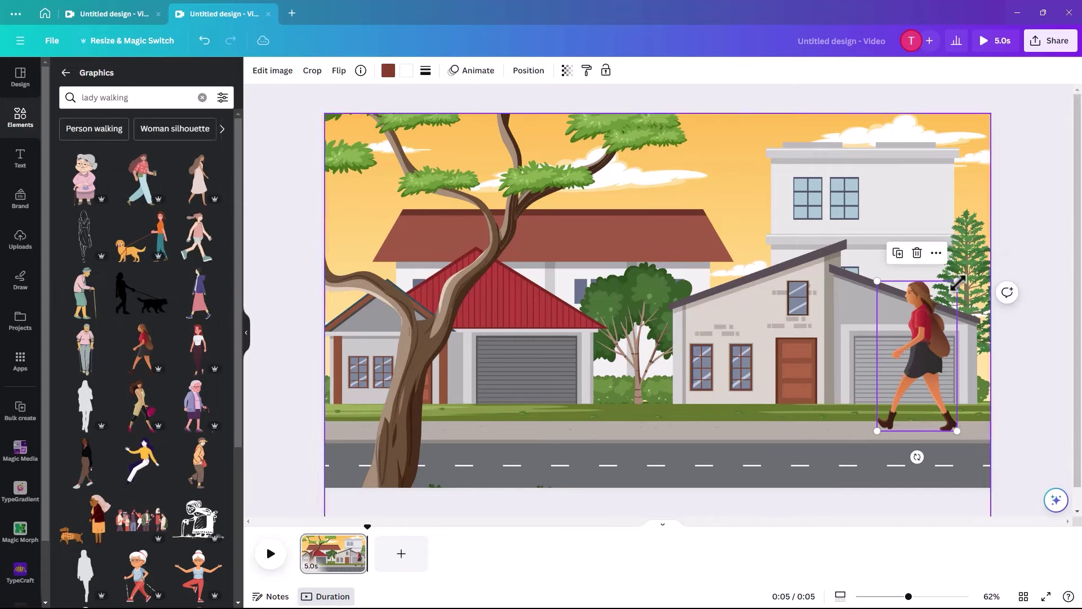
pyautogui.moveTo(957, 281); pyautogui.dragTo(952, 374)
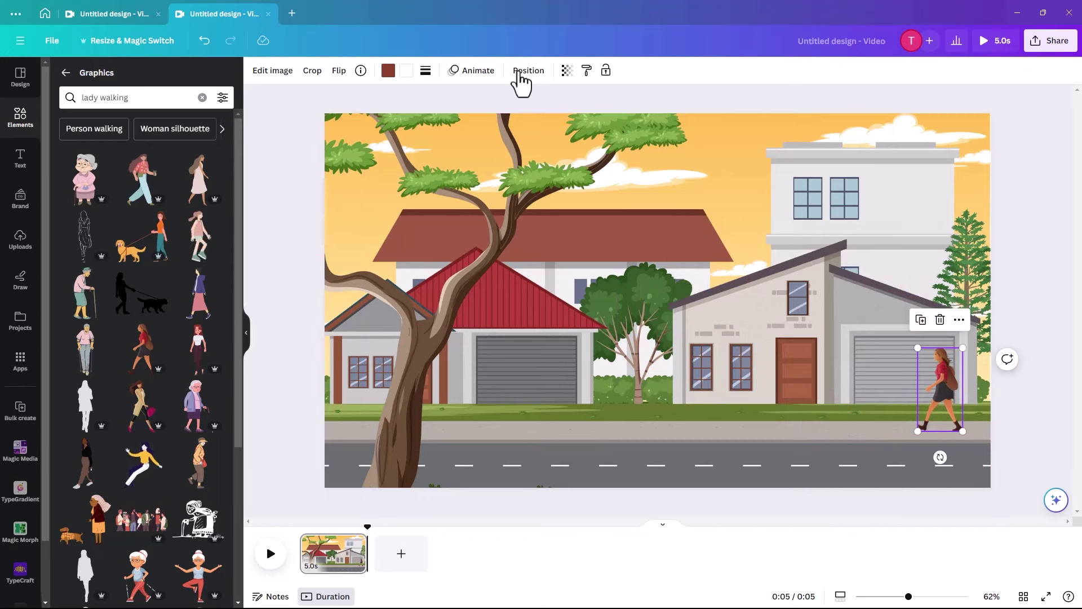
# - Create a custom straight animation path moving the woman along the sidewalk towards the tree, use the Steady movement style and preview it
pyautogui.click(476, 72)
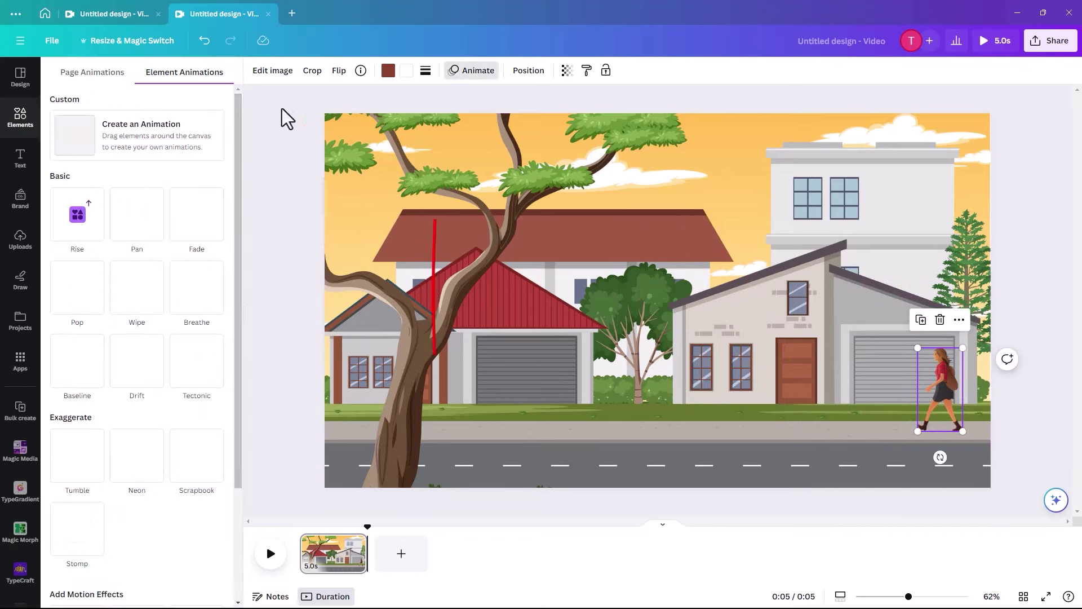
pyautogui.click(131, 143)
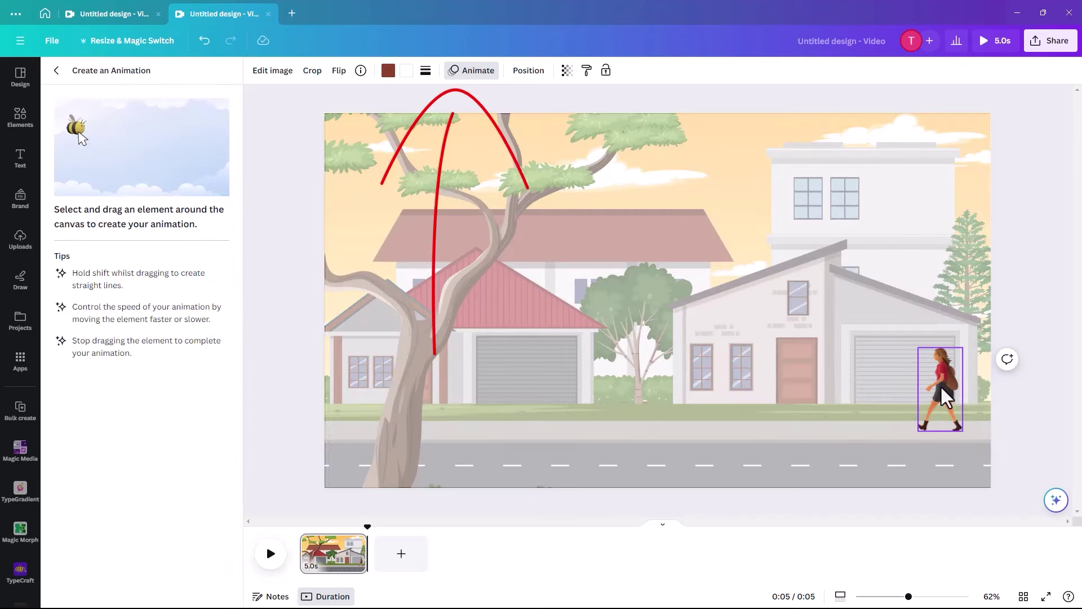
pyautogui.moveTo(941, 386); pyautogui.dragTo(590, 400)
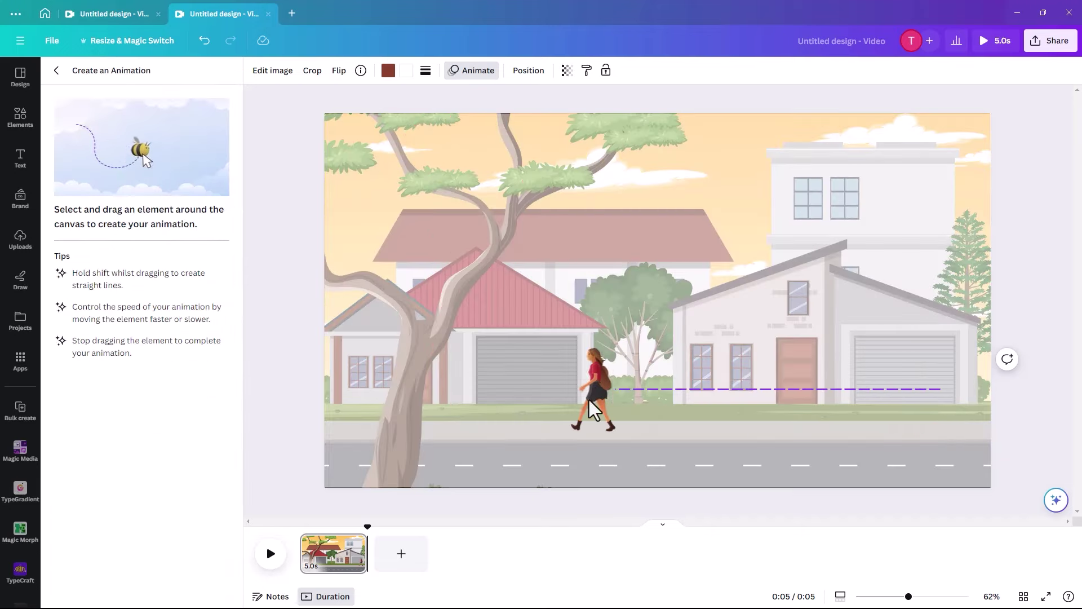
pyautogui.moveTo(469, 404); pyautogui.dragTo(468, 404)
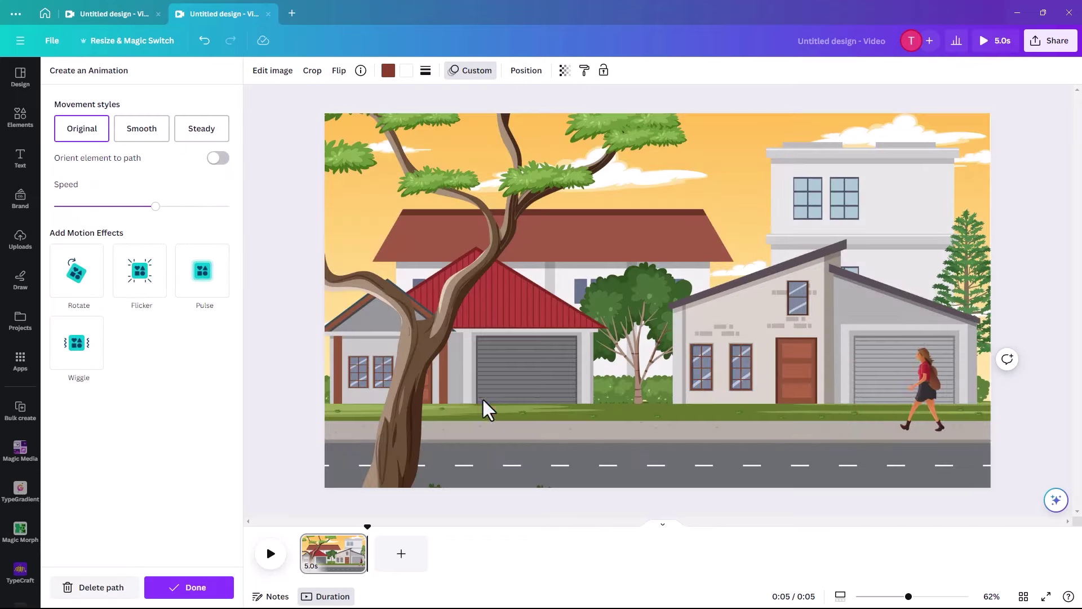
pyautogui.click(196, 130)
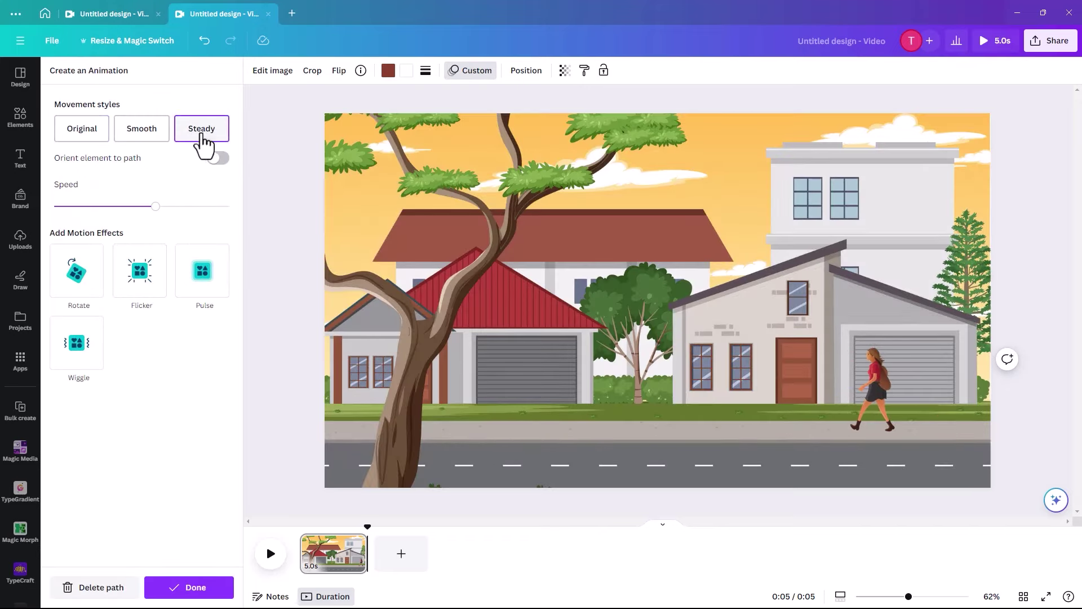
pyautogui.click(190, 590)
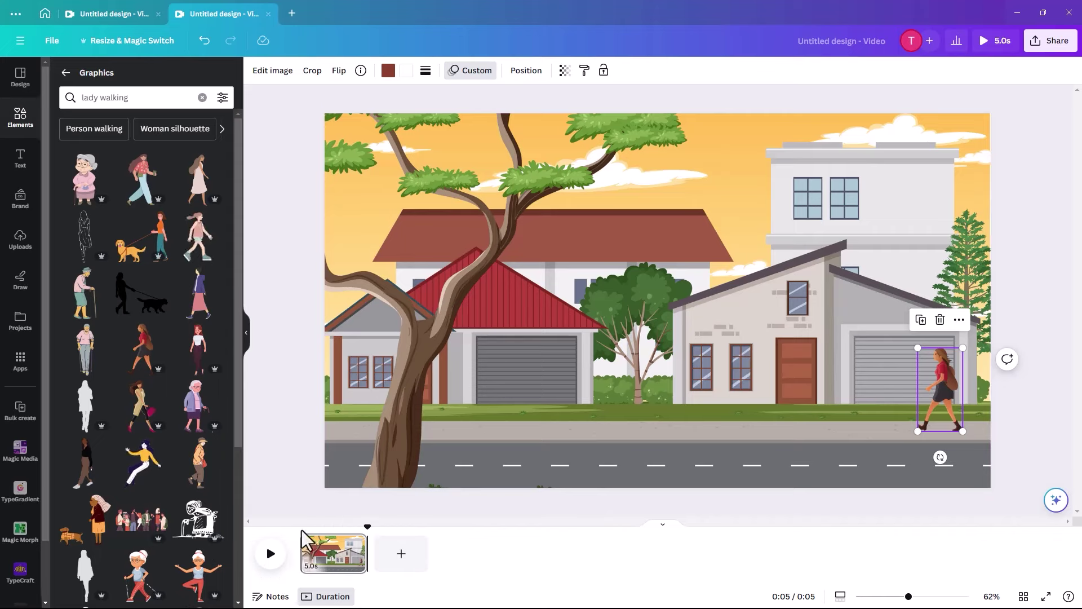
pyautogui.click(261, 561)
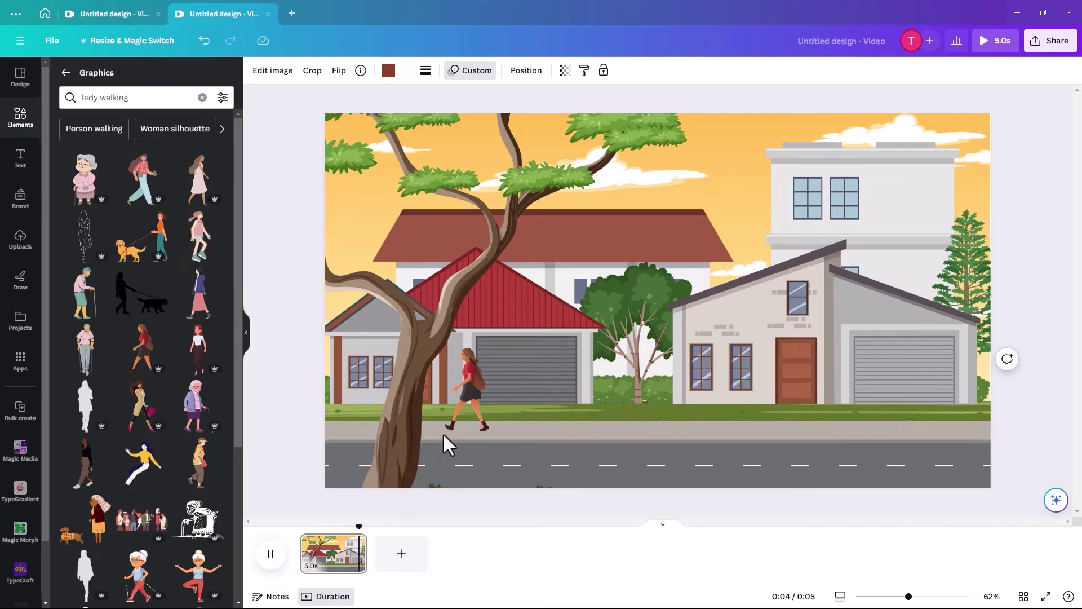
# - Delete the walking woman and enlarge the street background to about twice its size, extending well beyond the page
pyautogui.click(463, 405)
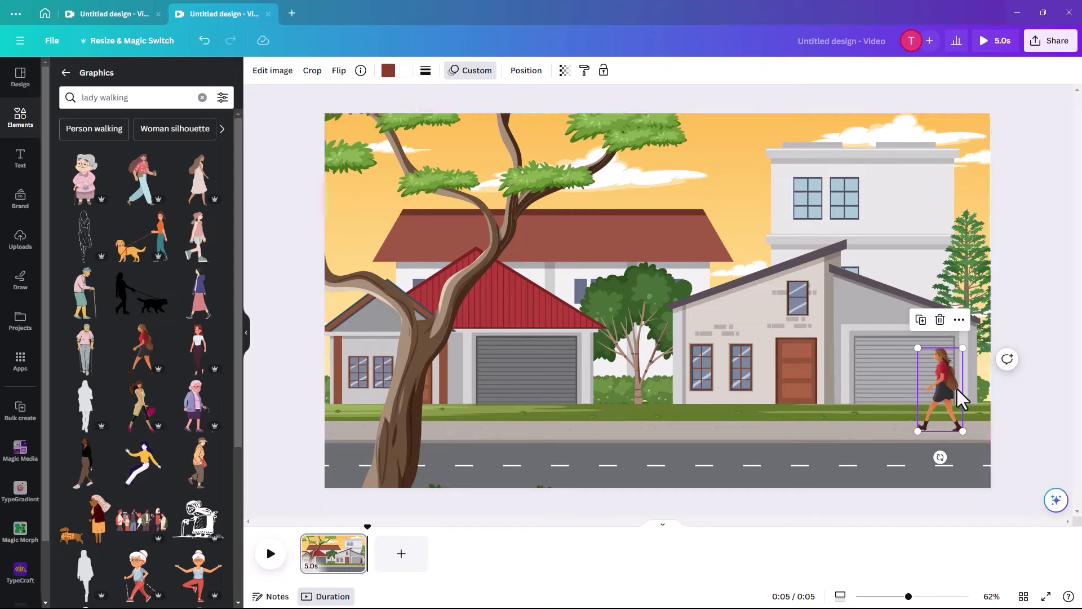
pyautogui.press('Delete')
pyautogui.click(345, 157)
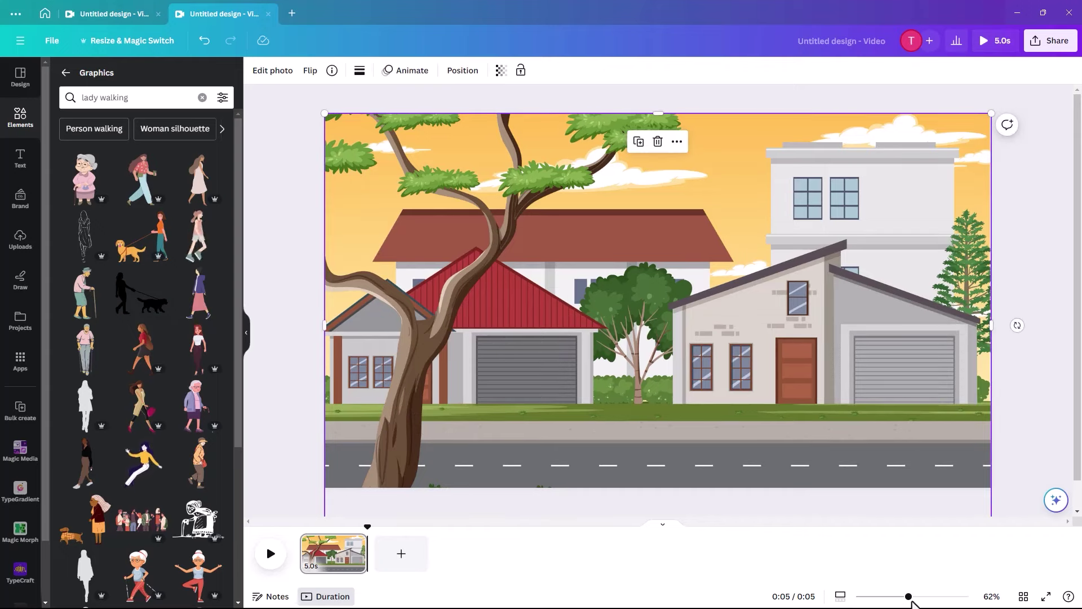
pyautogui.moveTo(908, 596); pyautogui.dragTo(881, 596)
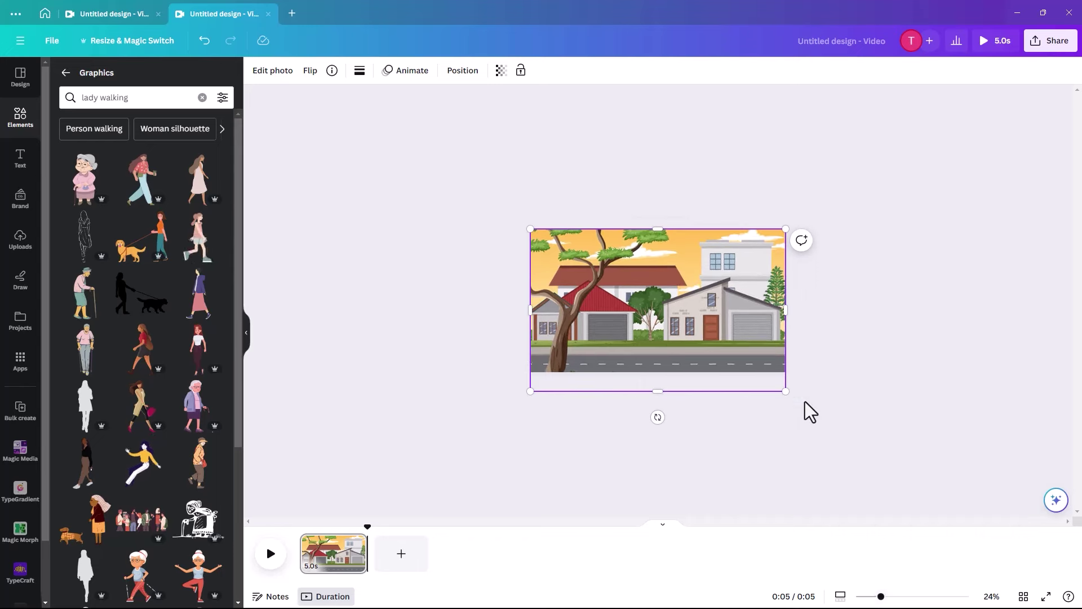
pyautogui.moveTo(787, 229); pyautogui.dragTo(1049, 106)
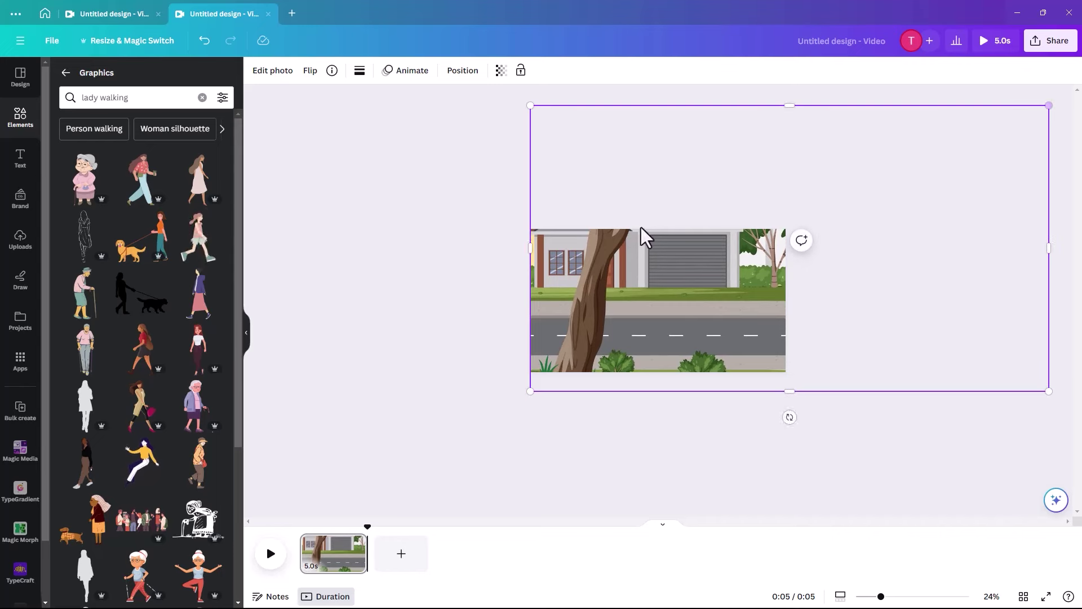
# - Filter the "lady walking" graphics so that only animated ones are shown
pyautogui.click(480, 313)
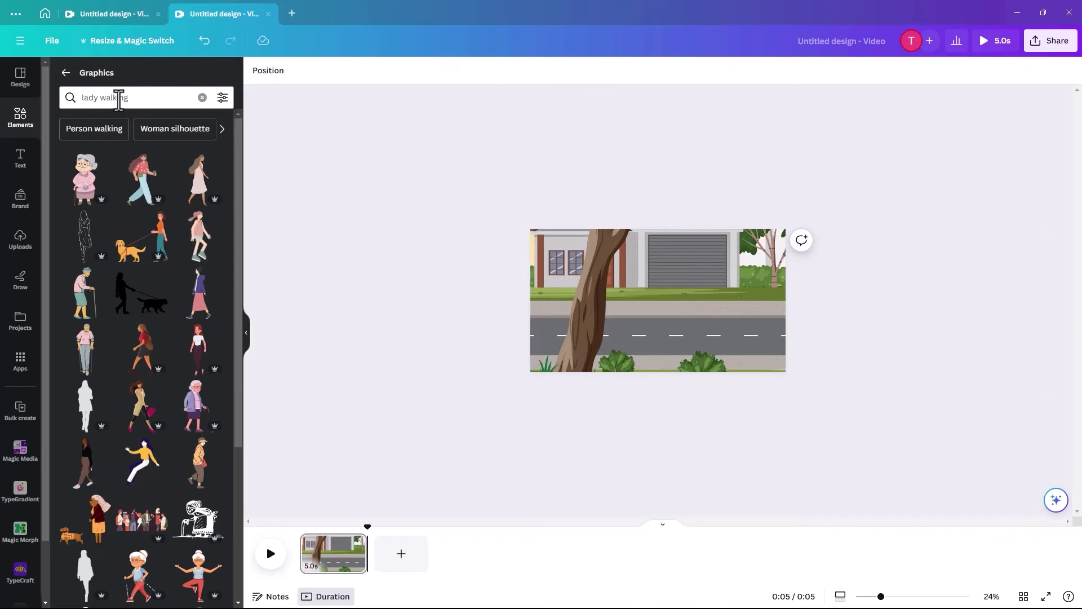
pyautogui.scroll(-5, 148, 434)
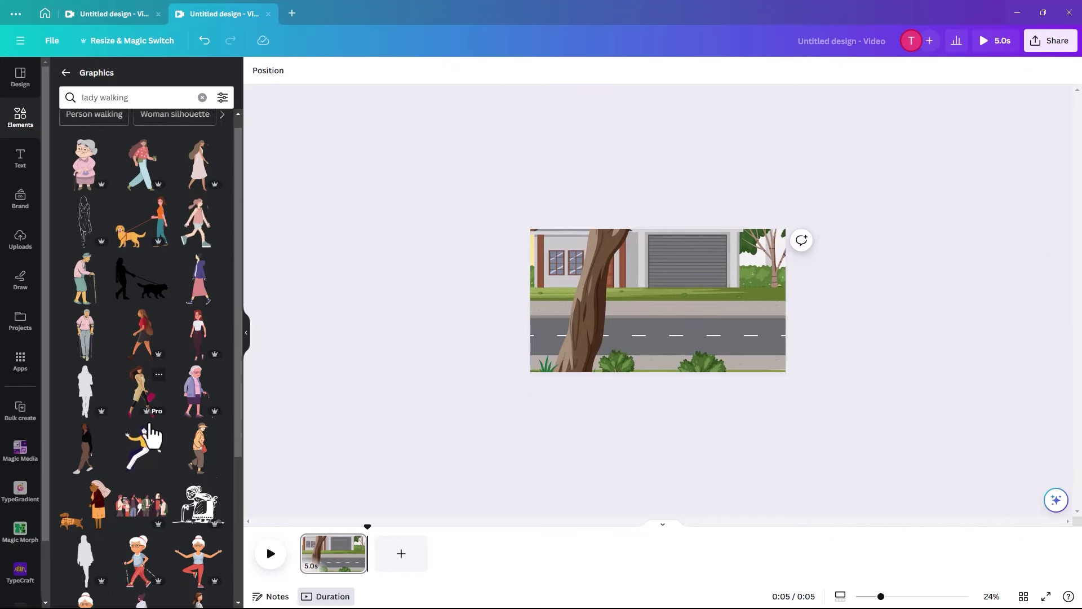
pyautogui.click(223, 98)
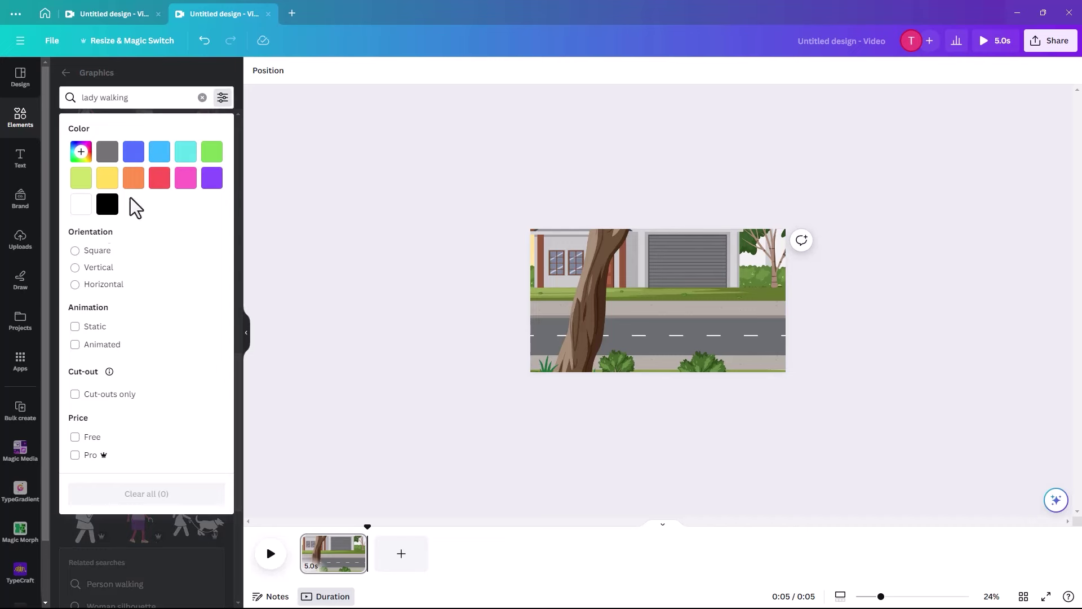
pyautogui.click(75, 346)
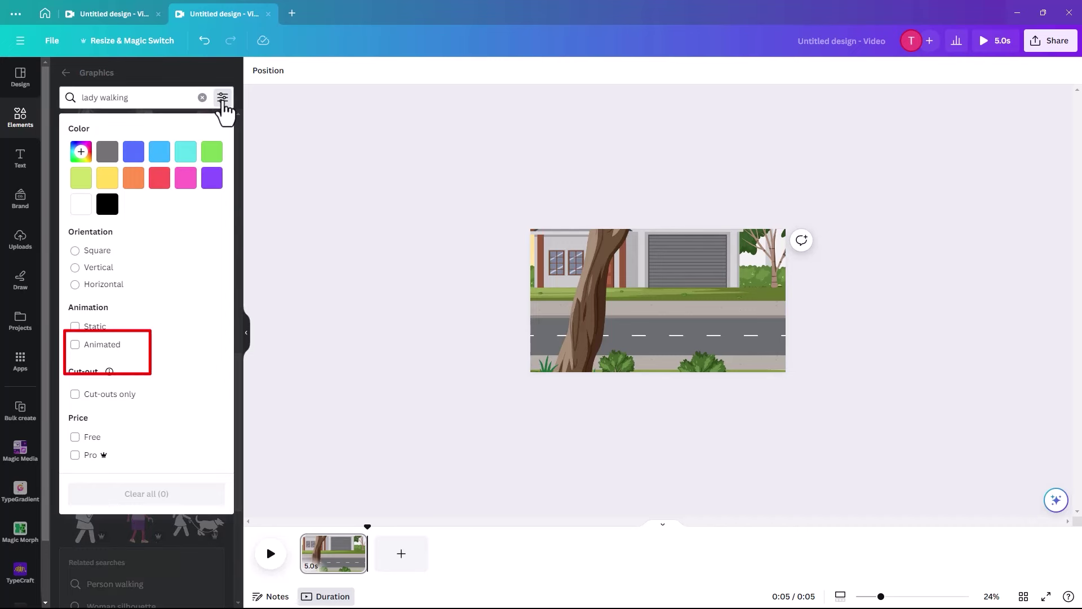
pyautogui.click(75, 344)
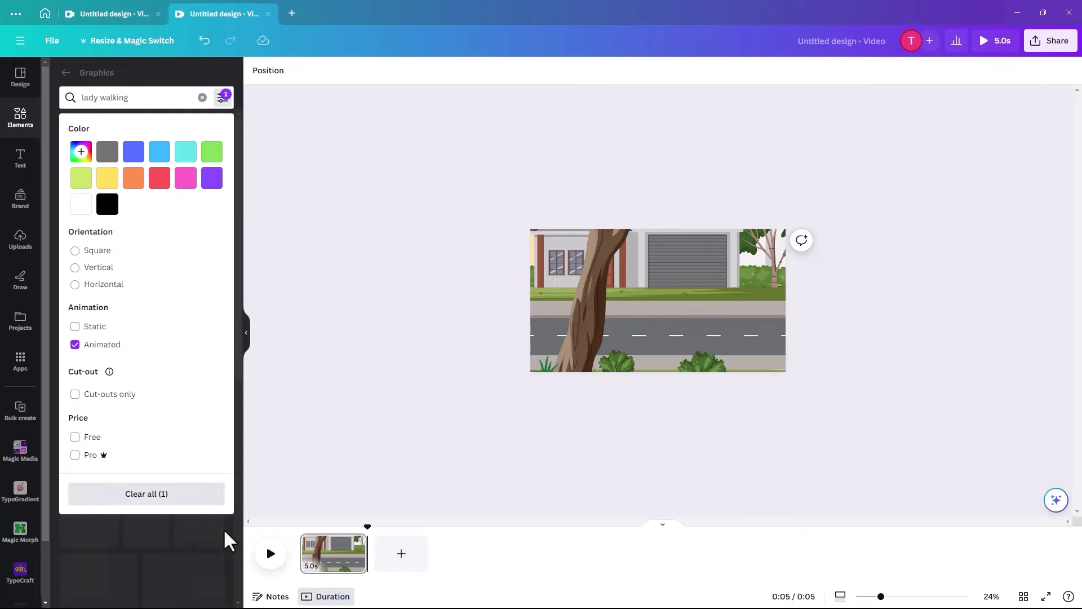
# - Add the animated woman carrying shopping bags, shrink her to fit the scene and place her on the sidewalk beside the tree trunk
pyautogui.scroll(-4, 116, 317)
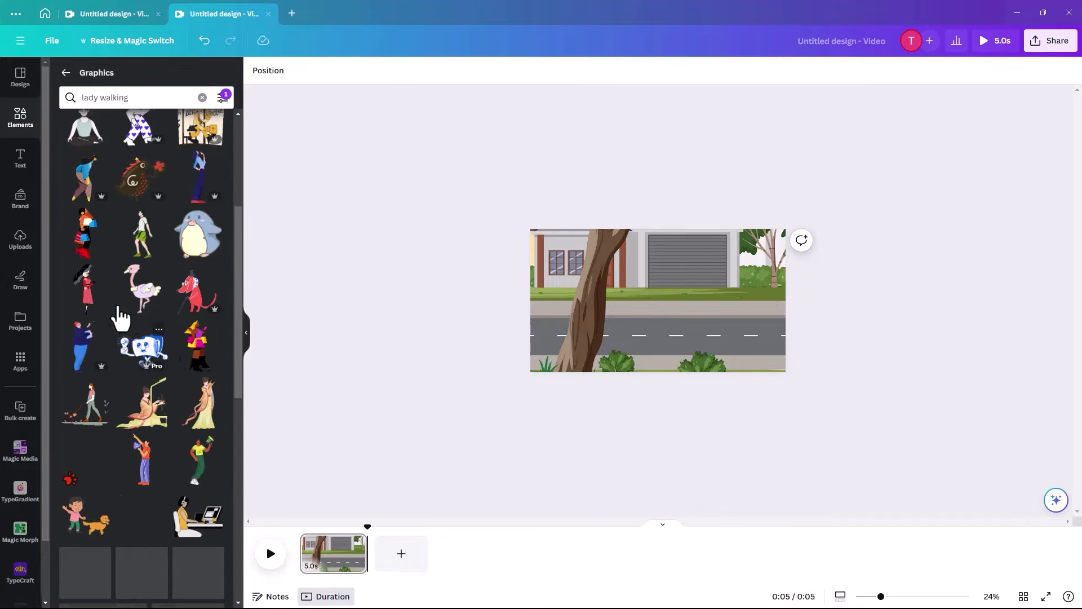
pyautogui.click(78, 244)
pyautogui.moveTo(713, 243); pyautogui.dragTo(707, 248)
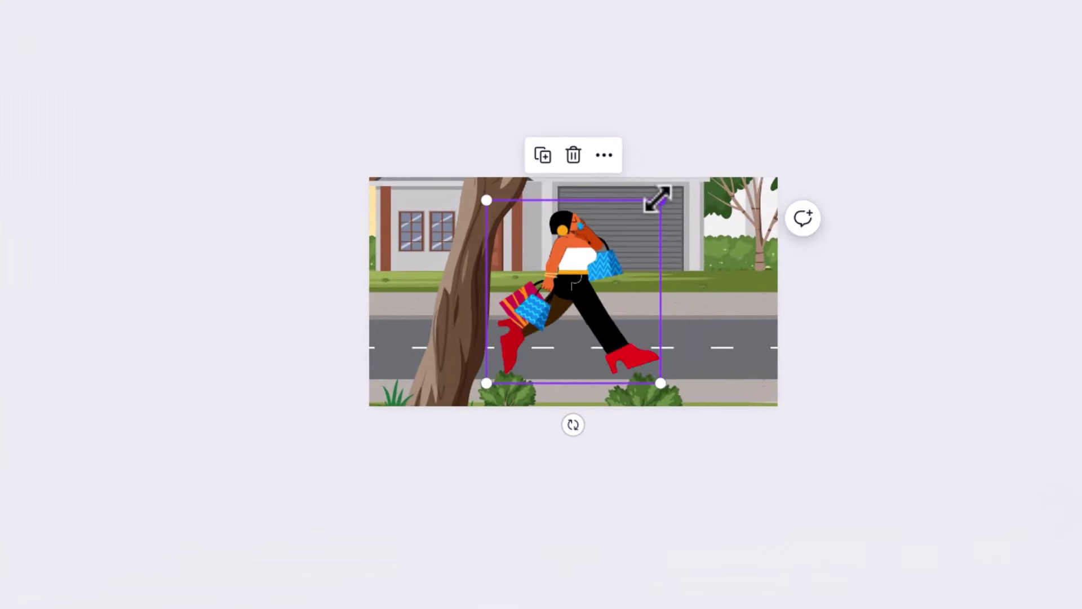
pyautogui.moveTo(615, 245); pyautogui.dragTo(543, 316)
pyautogui.moveTo(521, 367); pyautogui.dragTo(523, 279)
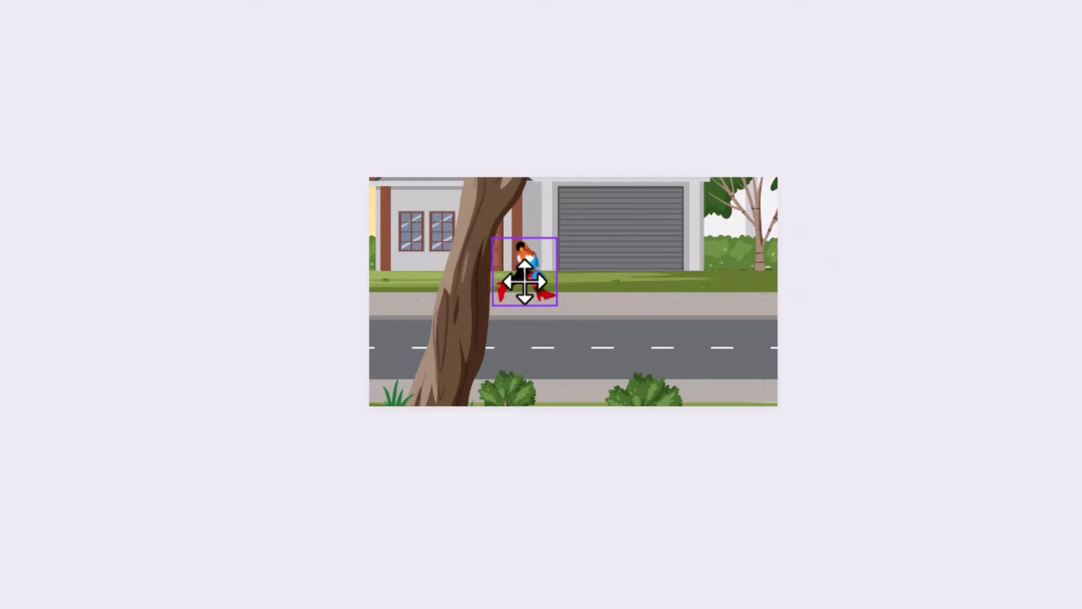
pyautogui.moveTo(529, 286); pyautogui.dragTo(542, 278)
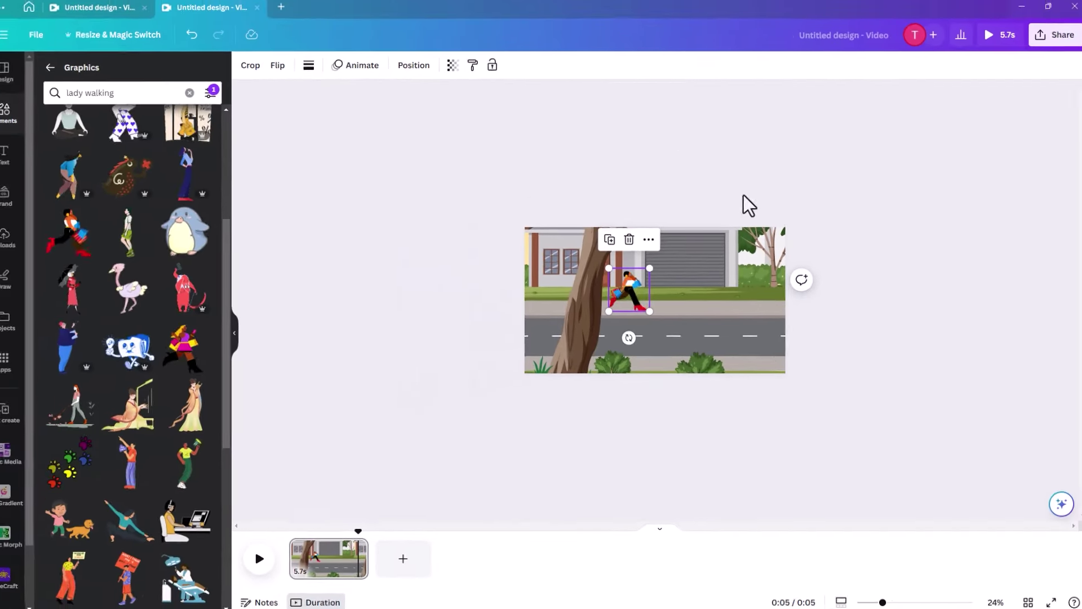
# - Create a custom straight animation path moving the enlarged street background leftward, use the Steady movement style and preview it
pyautogui.click(714, 211)
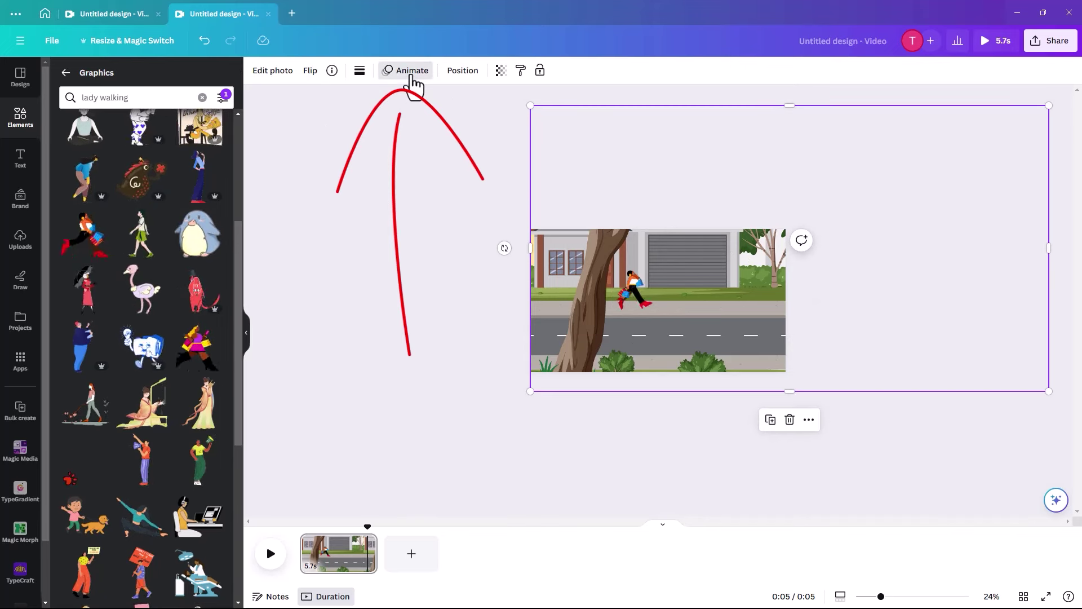
pyautogui.click(408, 70)
pyautogui.click(151, 148)
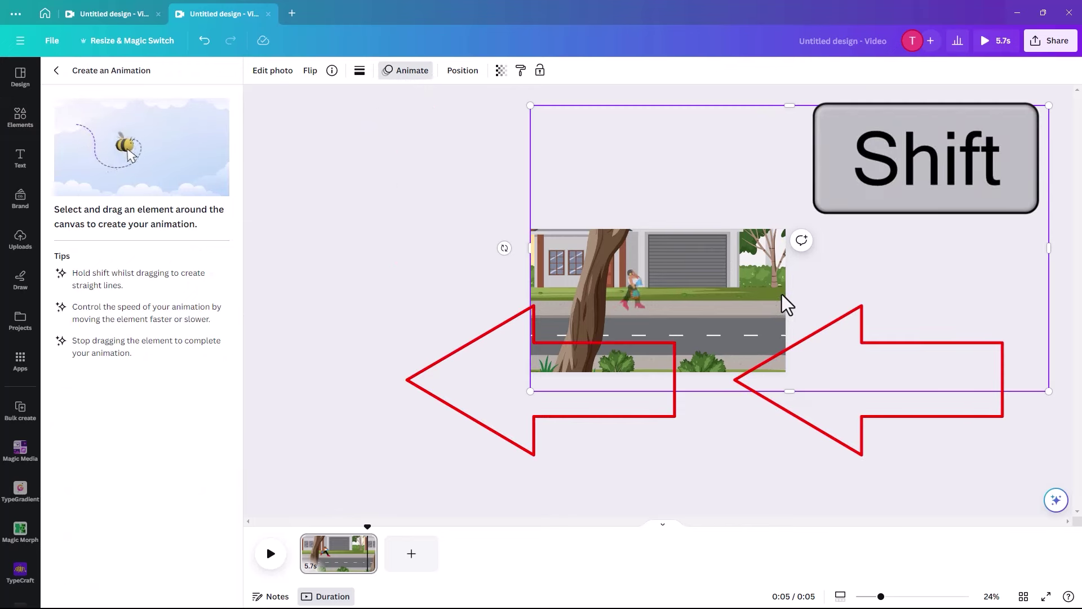
pyautogui.moveTo(782, 294); pyautogui.dragTo(536, 309)
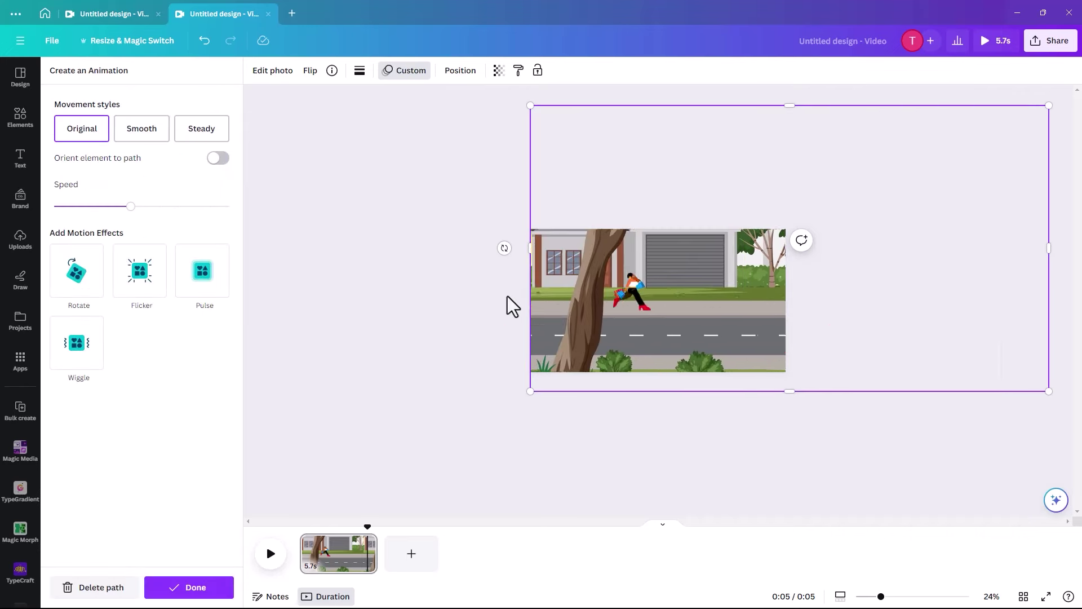
pyautogui.click(204, 136)
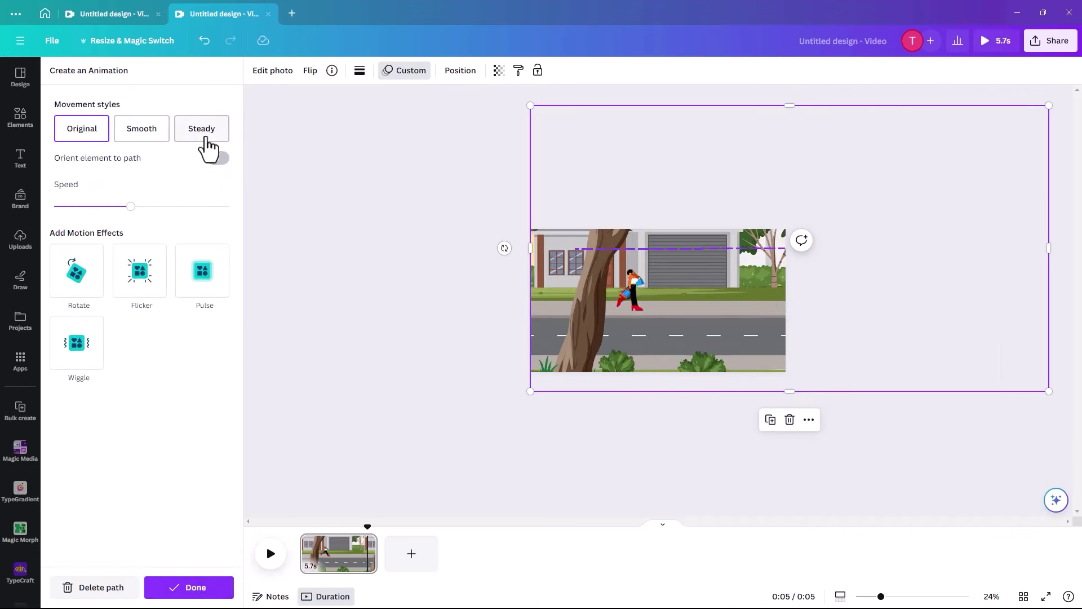
pyautogui.click(204, 589)
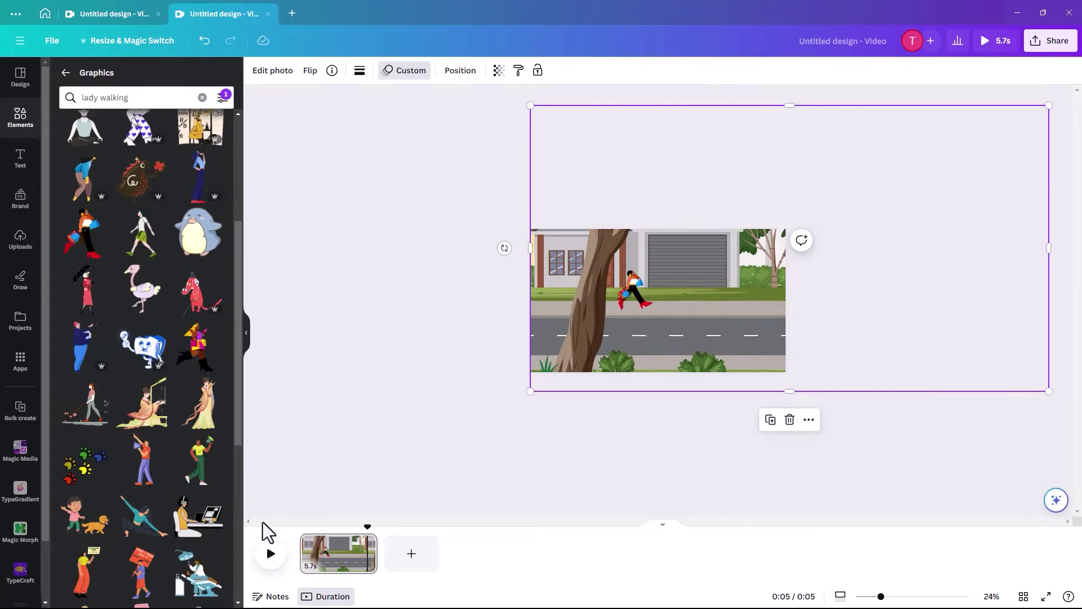
pyautogui.click(270, 553)
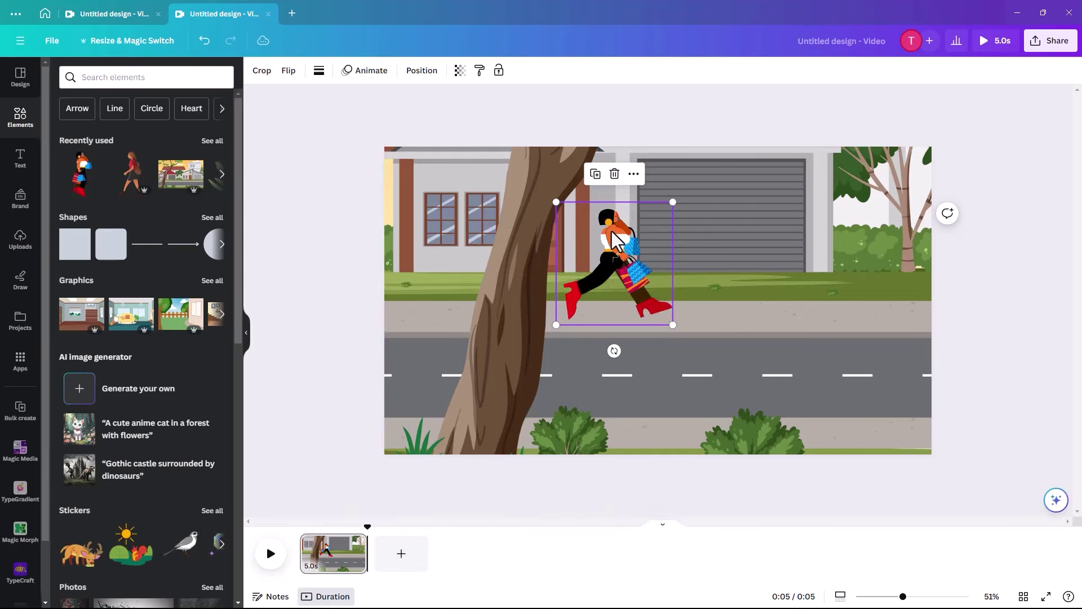
# - Replace the animated woman with the uploaded video of a woman walking a dark brown dachshund against a plain light background
pyautogui.press('Delete')
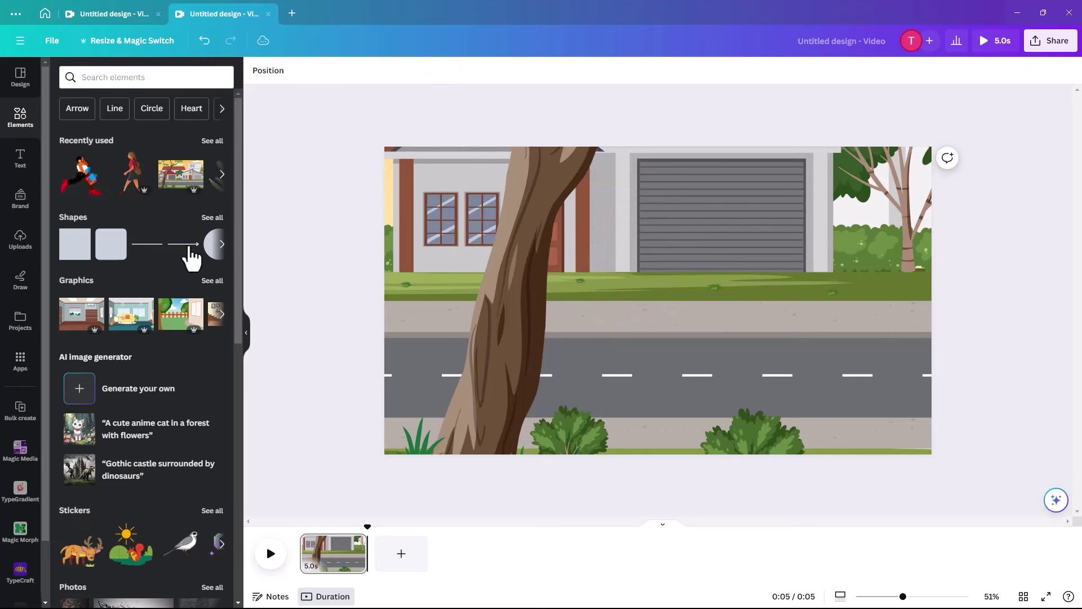
pyautogui.click(20, 239)
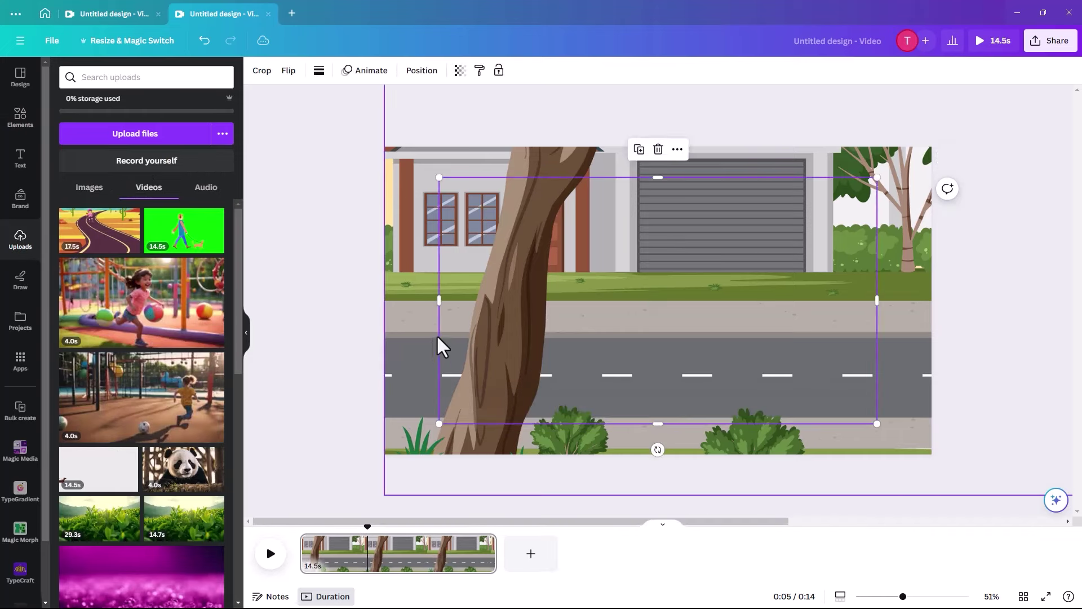
pyautogui.moveTo(580, 333); pyautogui.dragTo(554, 317)
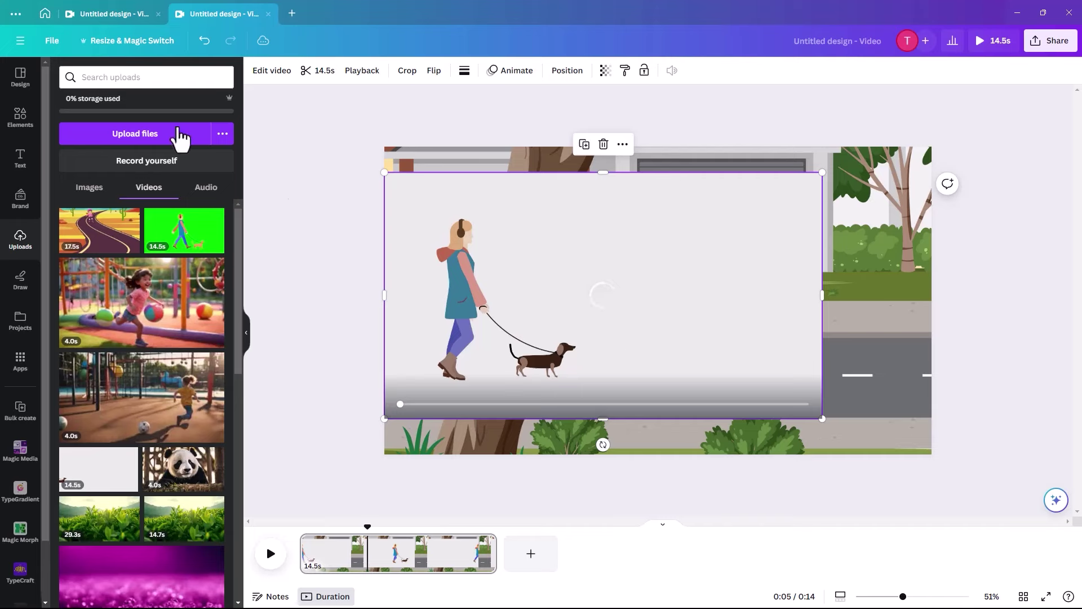
# - Remove the dachshund video's background and move the video up so the woman walks on the sidewalk
pyautogui.click(272, 79)
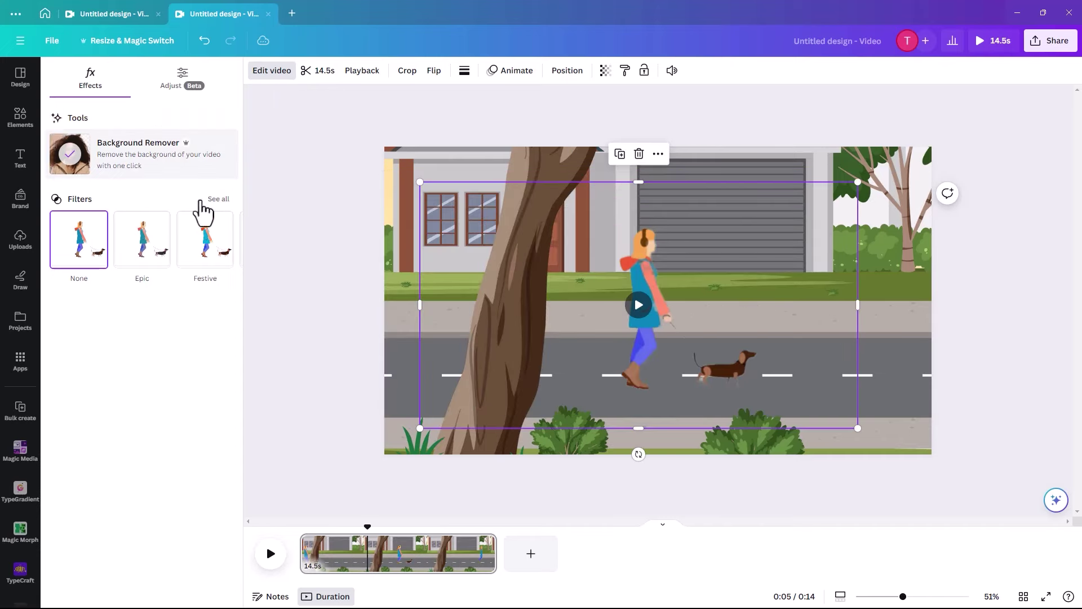
pyautogui.moveTo(533, 296); pyautogui.dragTo(506, 287)
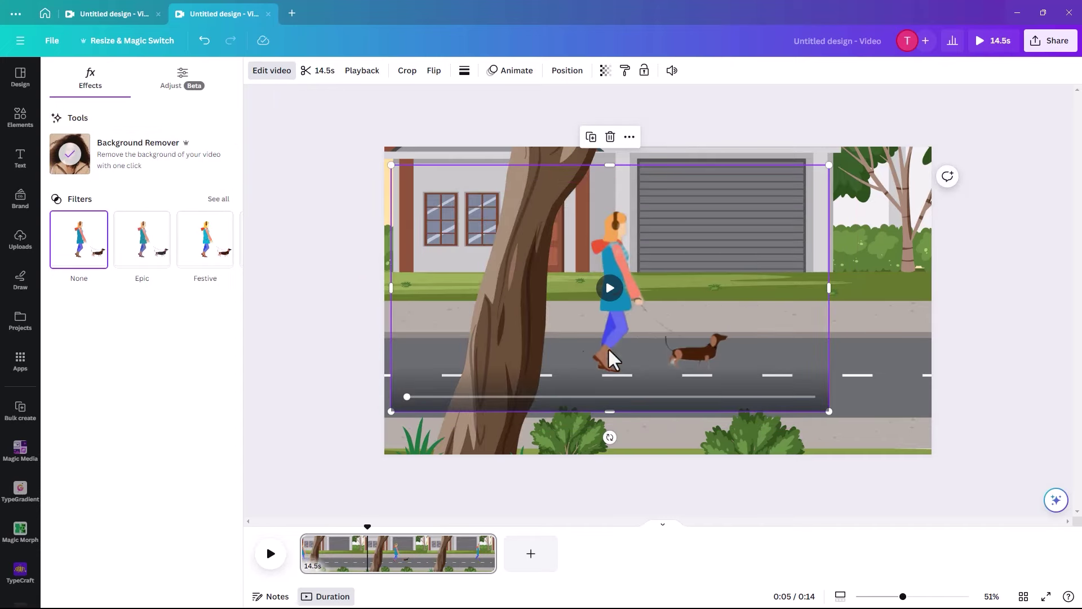
pyautogui.moveTo(585, 330); pyautogui.dragTo(563, 285)
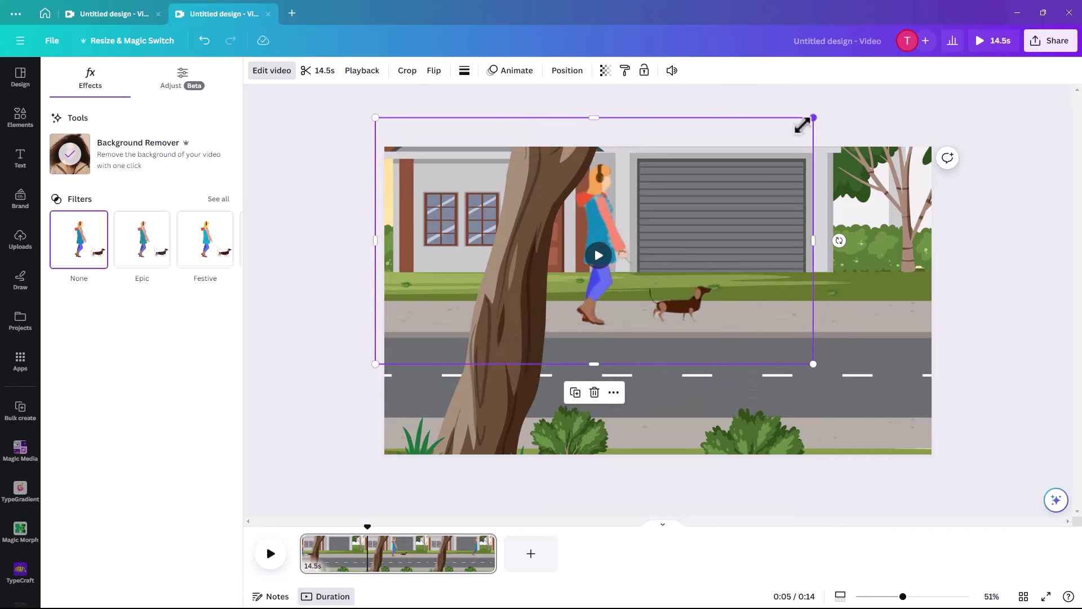
# - Widen the dachshund video to about the page's width, lower it over the road and play it
pyautogui.moveTo(802, 125); pyautogui.dragTo(811, 148)
pyautogui.moveTo(800, 244); pyautogui.dragTo(929, 250)
pyautogui.moveTo(752, 271); pyautogui.dragTo(736, 327)
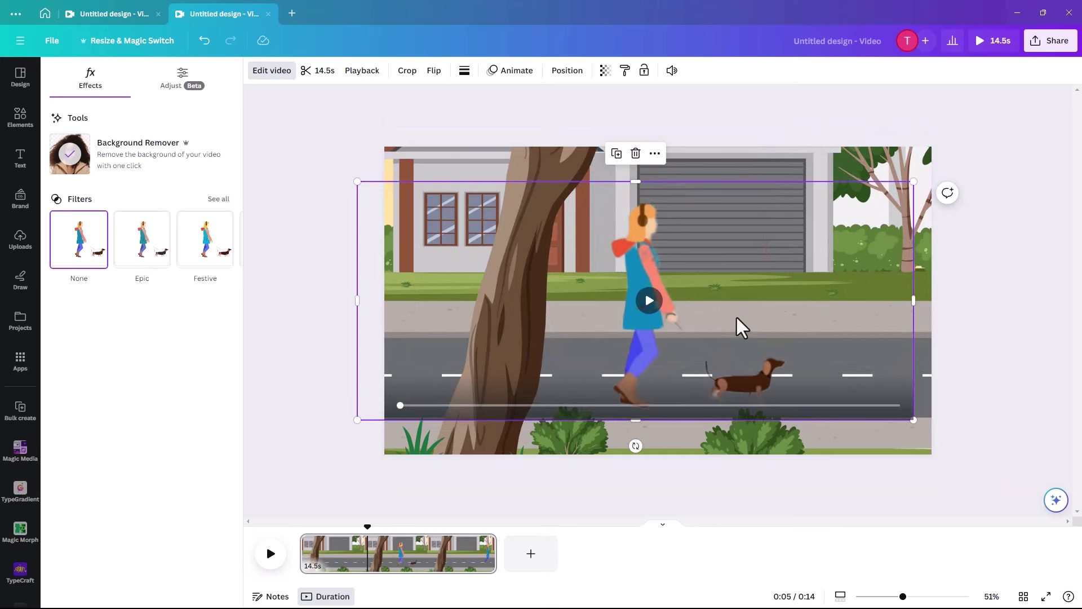
pyautogui.click(647, 302)
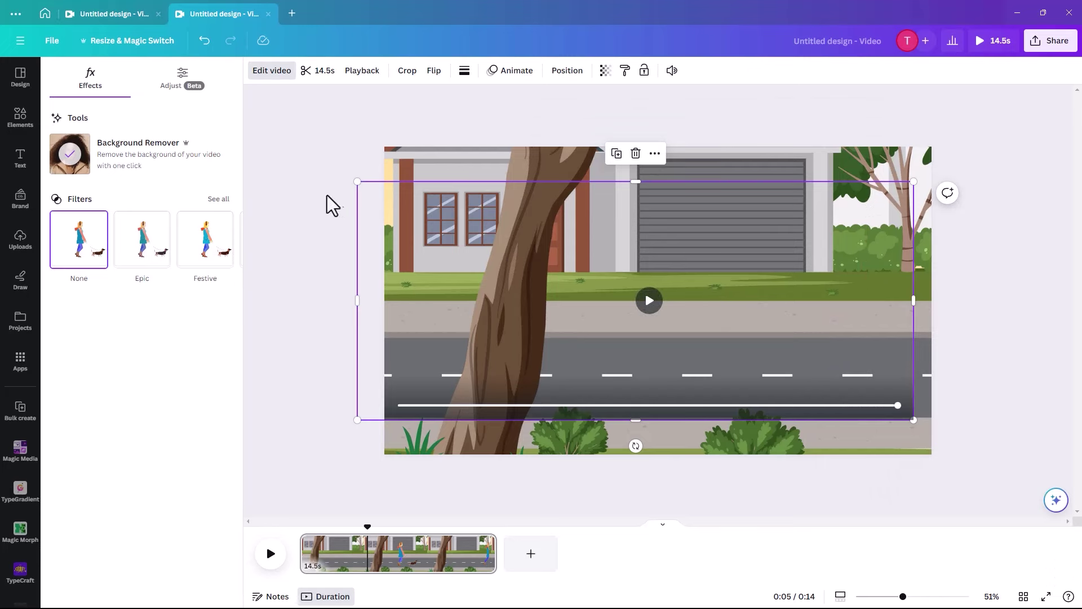
# - Replace the dachshund video with the uploaded green-screen dog-walking video, remove its green background and play it
pyautogui.click(19, 241)
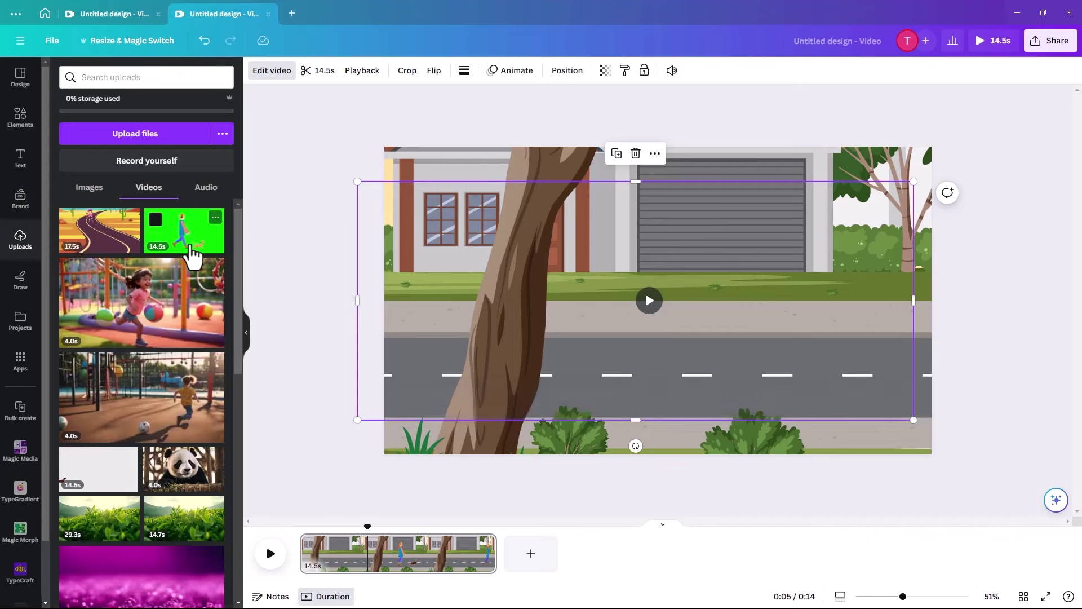
pyautogui.click(481, 268)
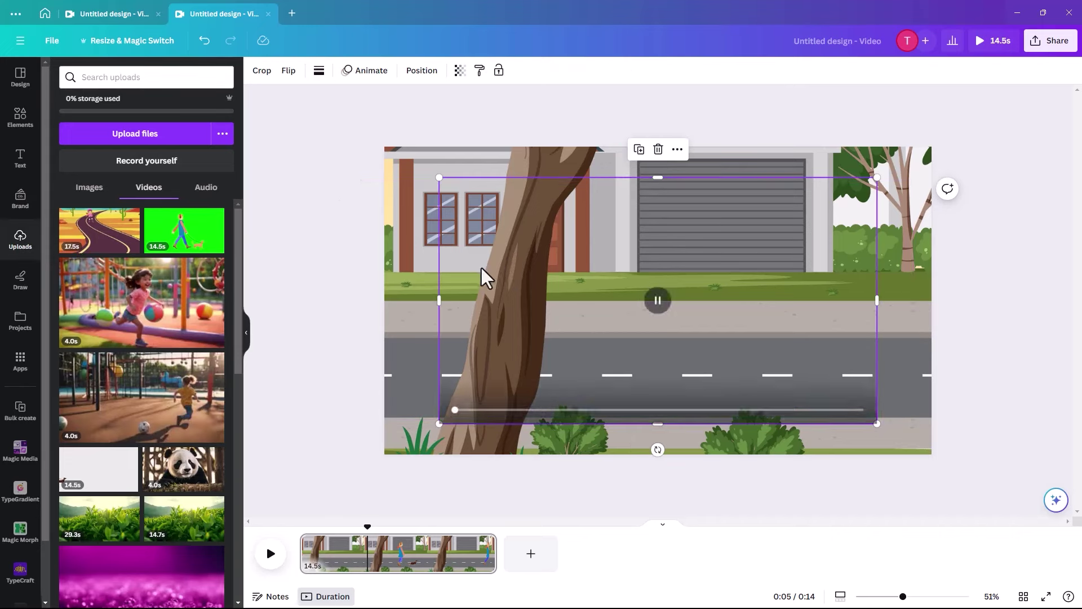
pyautogui.click(418, 218)
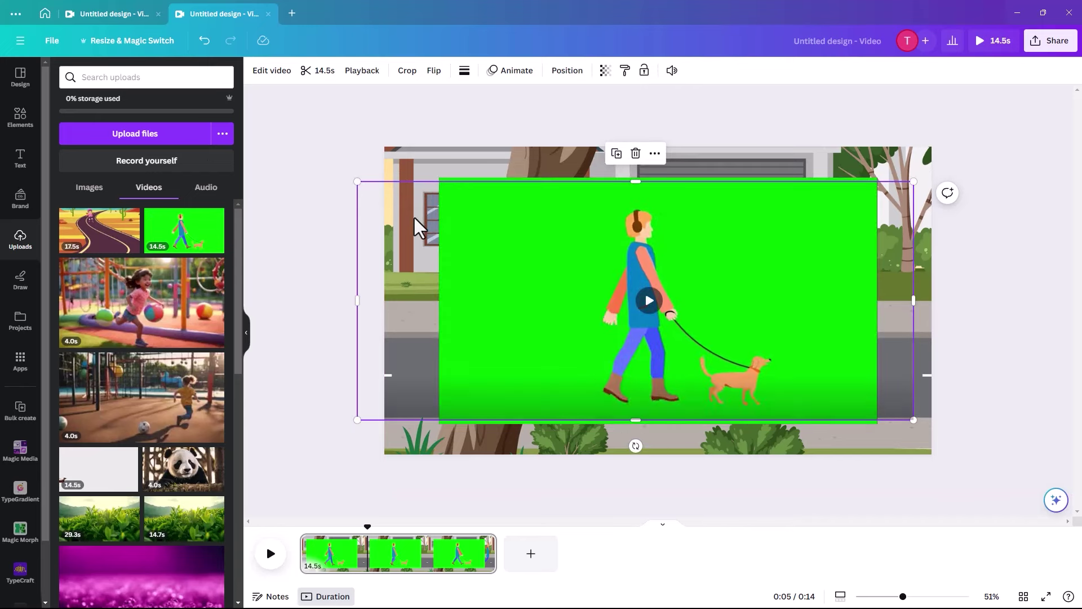
pyautogui.click(414, 218)
pyautogui.moveTo(488, 251); pyautogui.dragTo(432, 263)
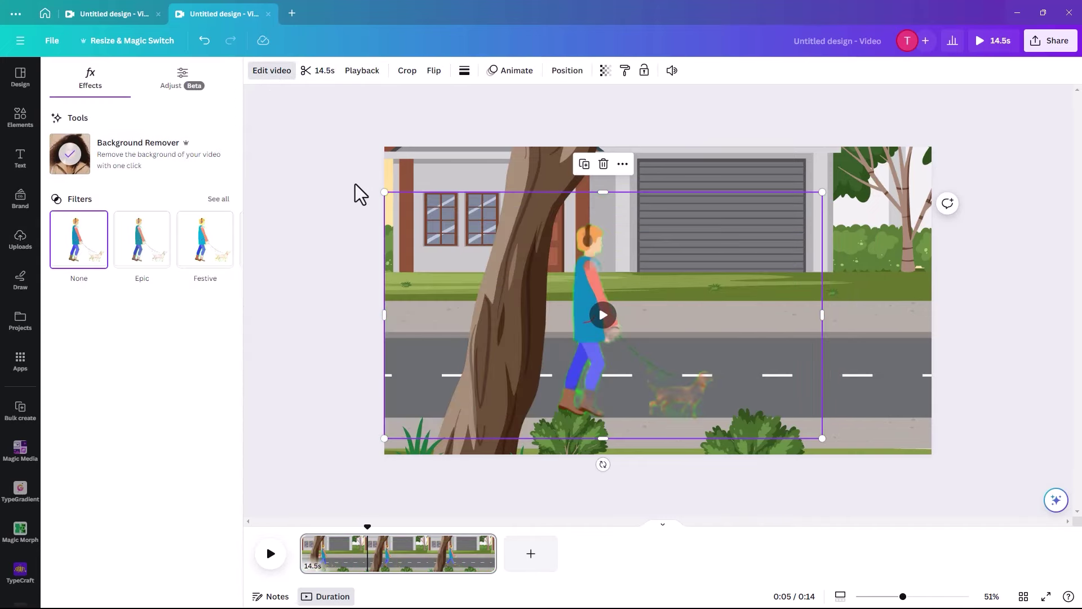
pyautogui.click(602, 321)
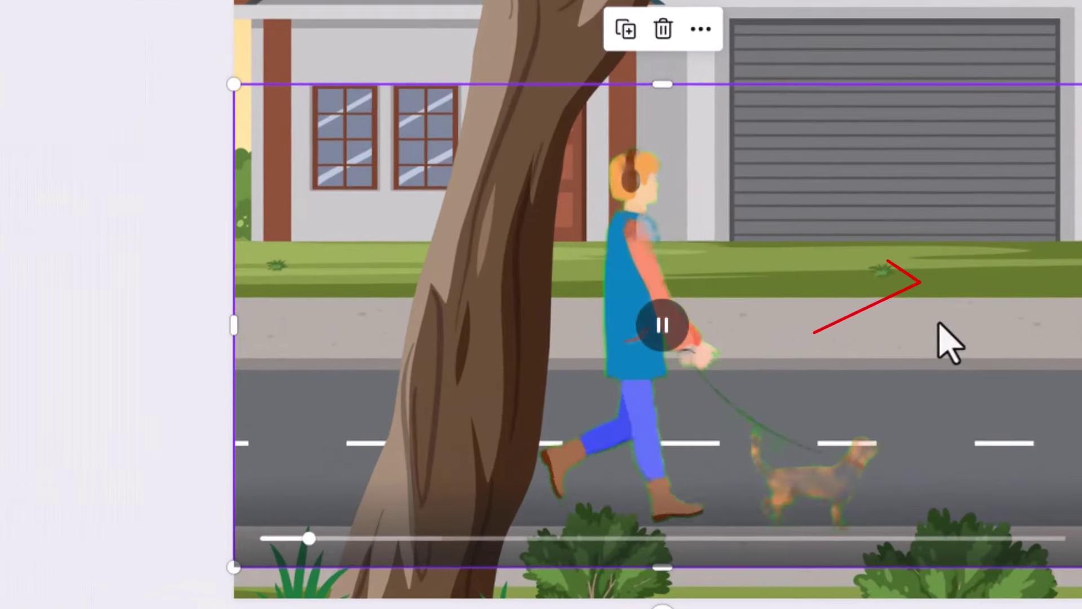
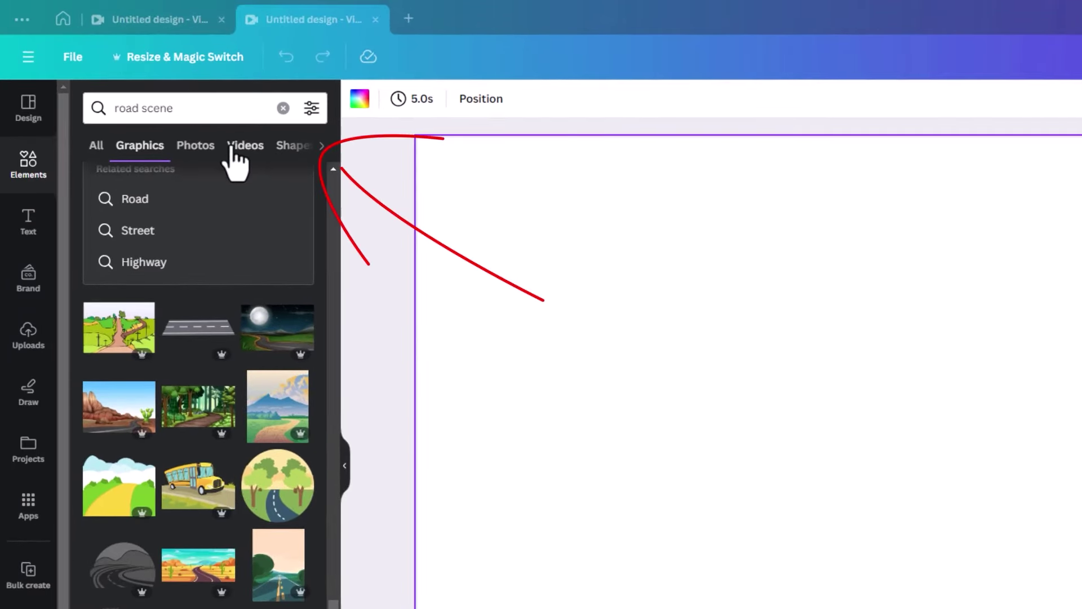
# - Add the desert road graphic with cacti from the "road scene" results and enlarge it to cover the whole page, with the road centred
pyautogui.click(193, 580)
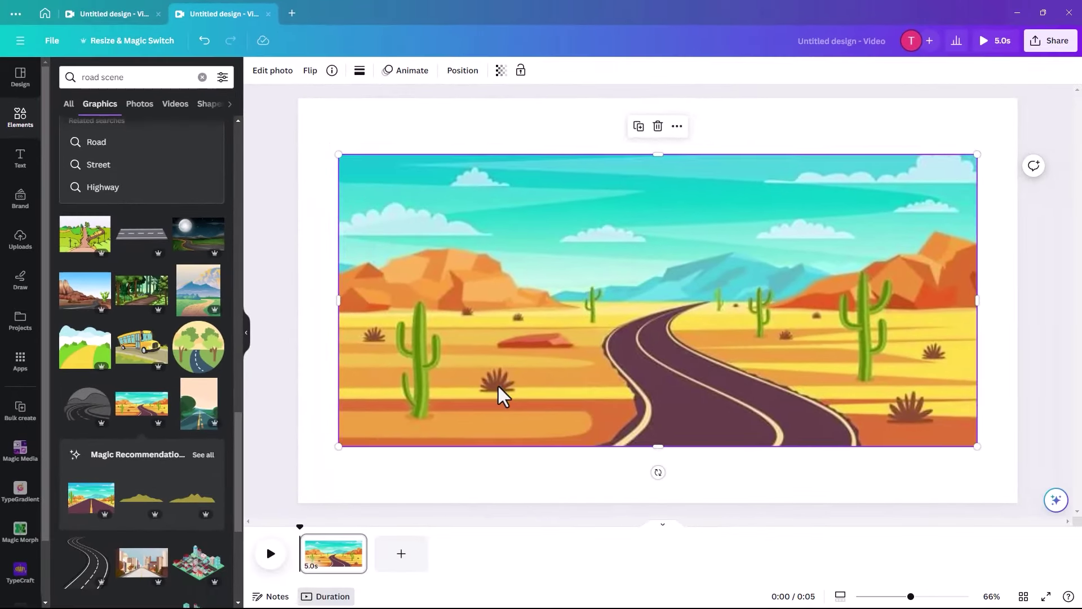
pyautogui.moveTo(544, 429); pyautogui.dragTo(495, 345)
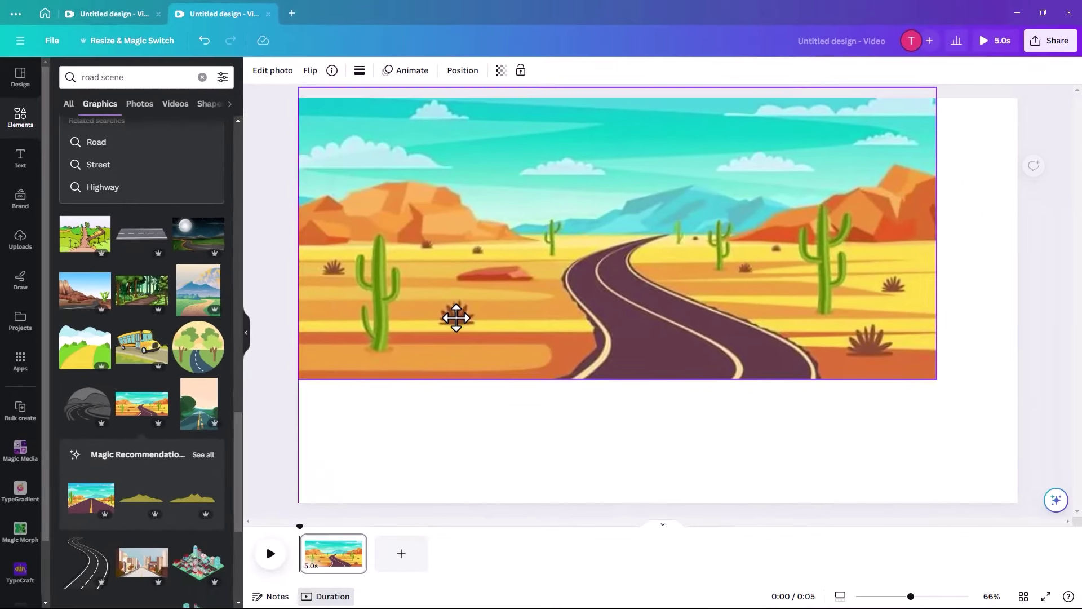
pyautogui.moveTo(461, 311); pyautogui.dragTo(454, 310)
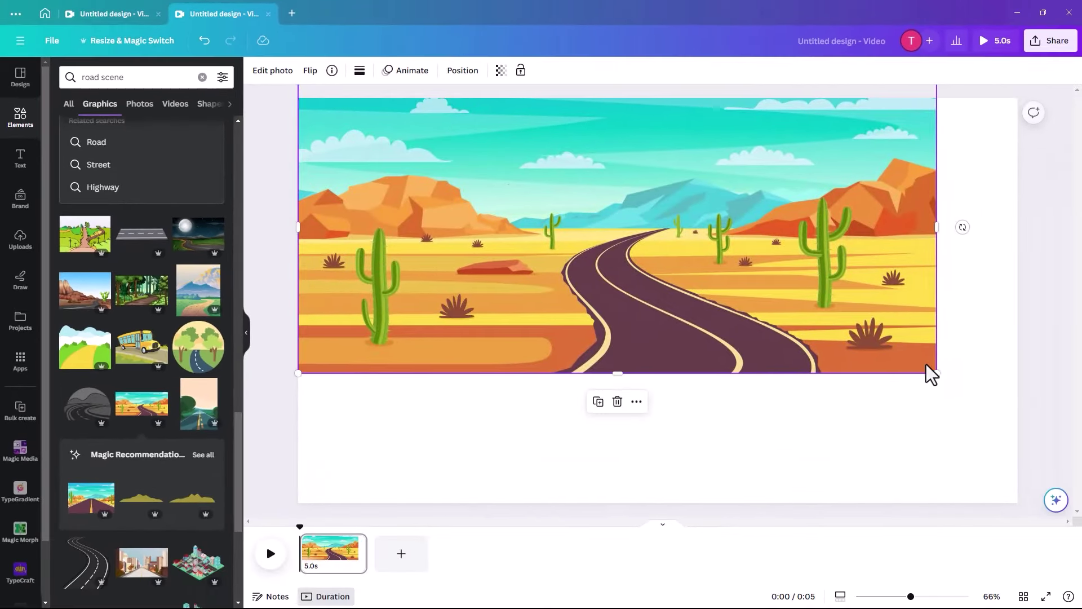
pyautogui.moveTo(931, 371); pyautogui.dragTo(1074, 534)
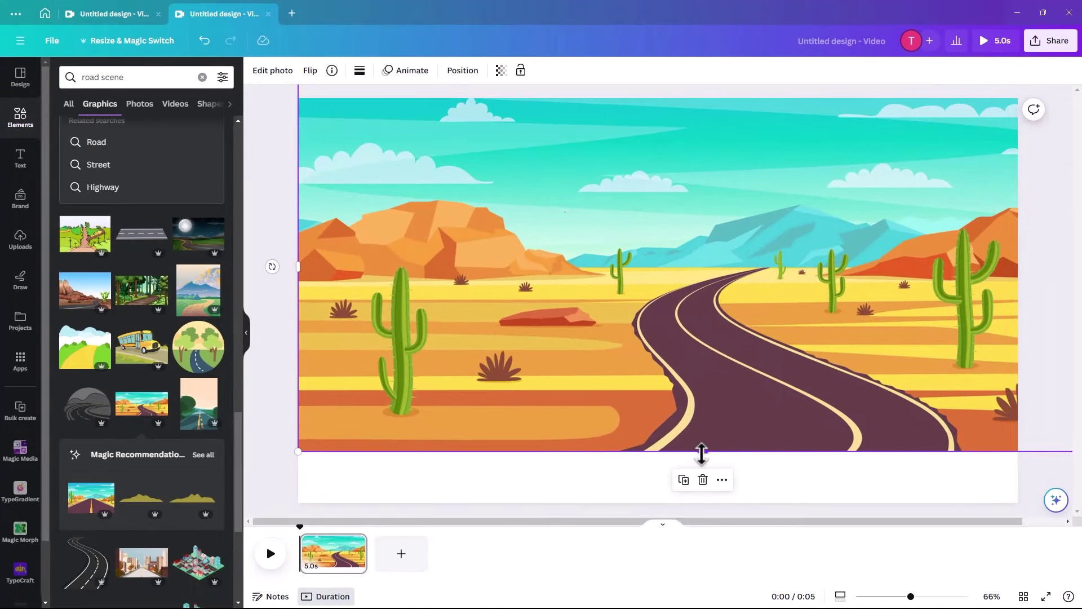
pyautogui.moveTo(701, 453); pyautogui.dragTo(701, 502)
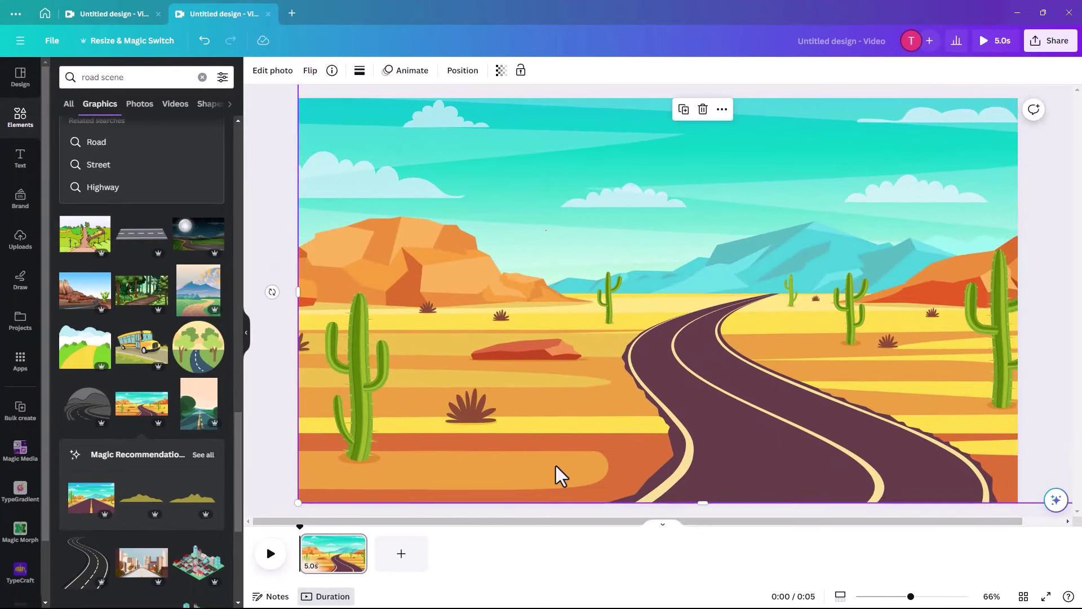
pyautogui.moveTo(556, 465); pyautogui.dragTo(477, 464)
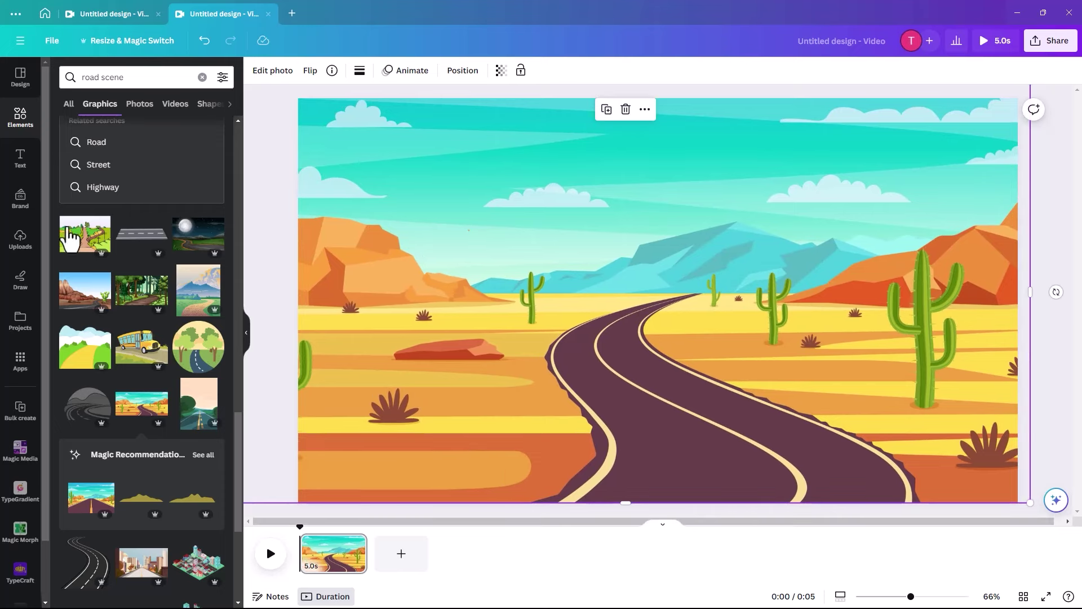
# - Search the graphics for "roller blade girl" and look through the results for a cartoon girl in a pink helmet
pyautogui.click(130, 77)
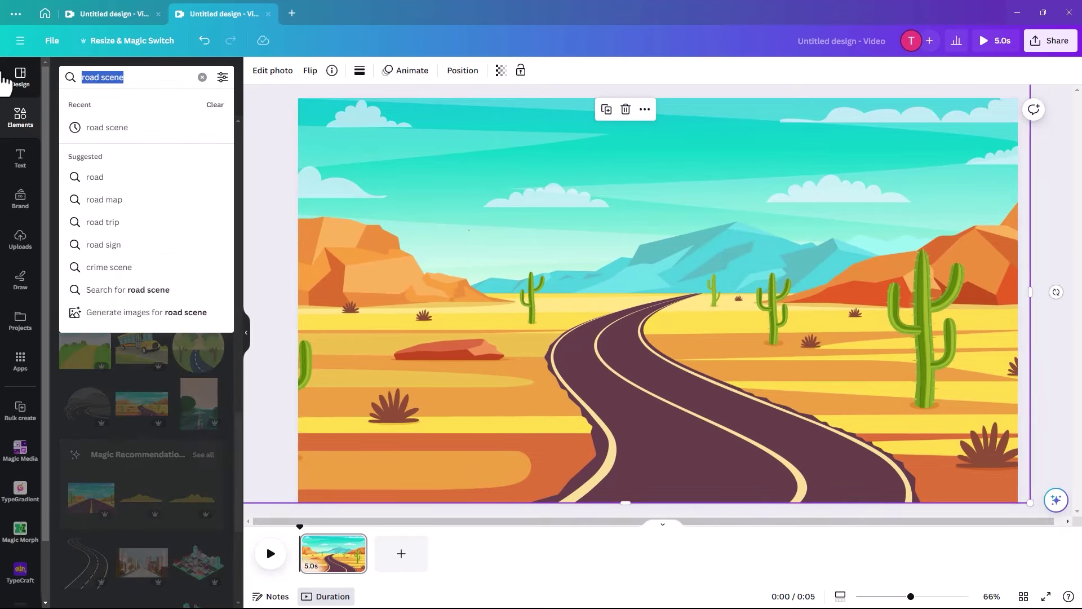
pyautogui.write('rolle')
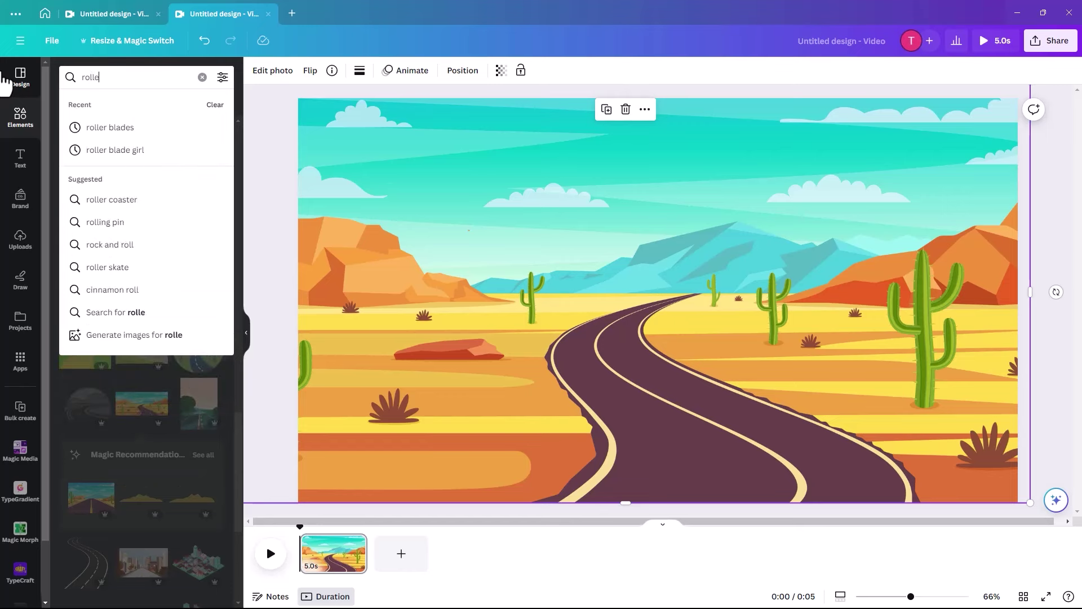
pyautogui.write('r blade girl')
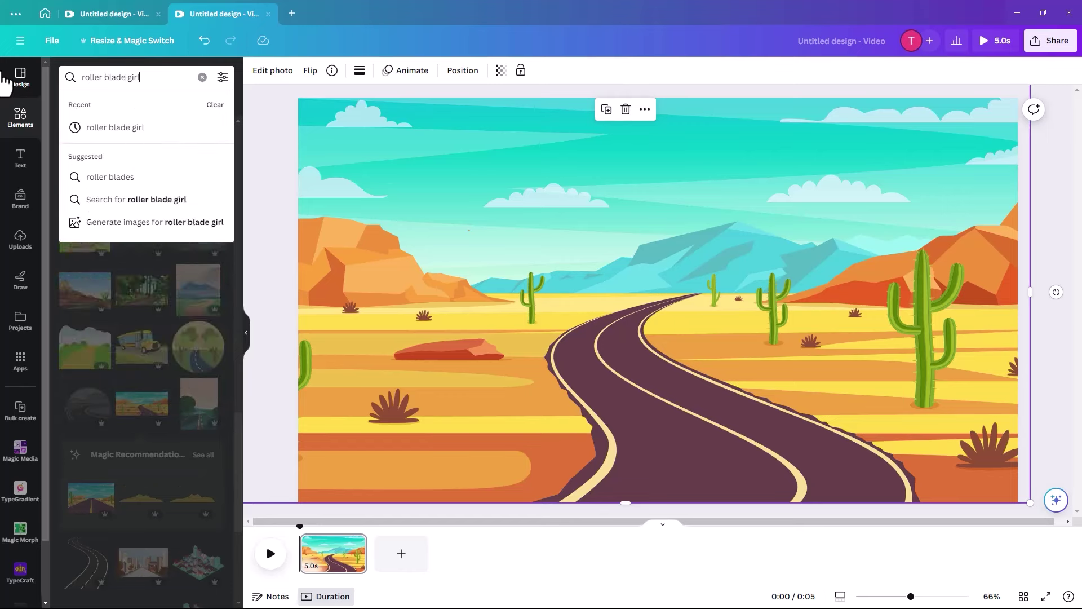
pyautogui.press('Return')
pyautogui.scroll(-5, 147, 403)
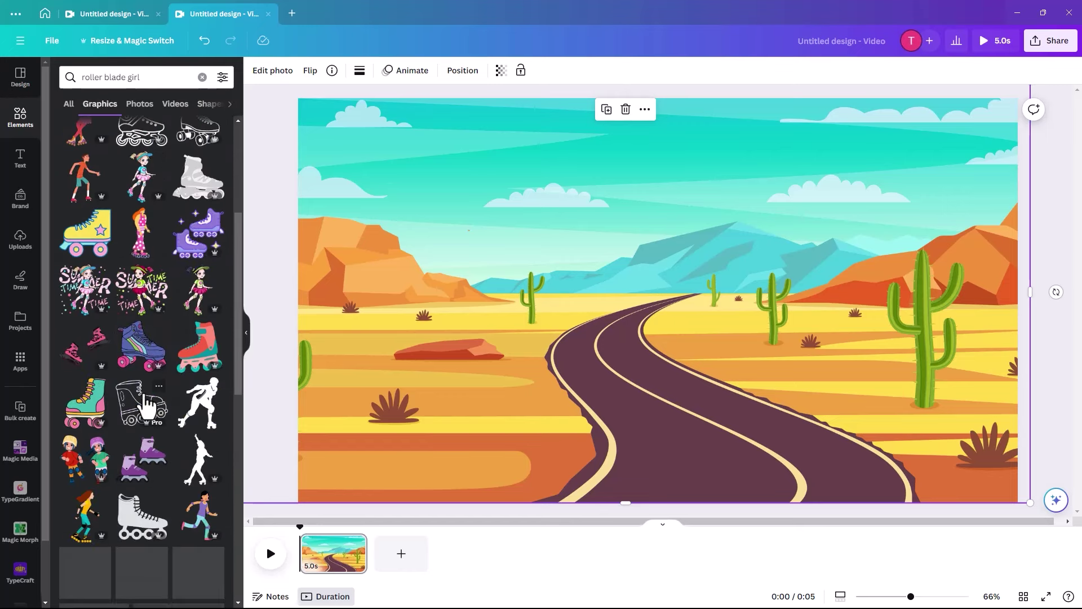
pyautogui.scroll(-5, 147, 403)
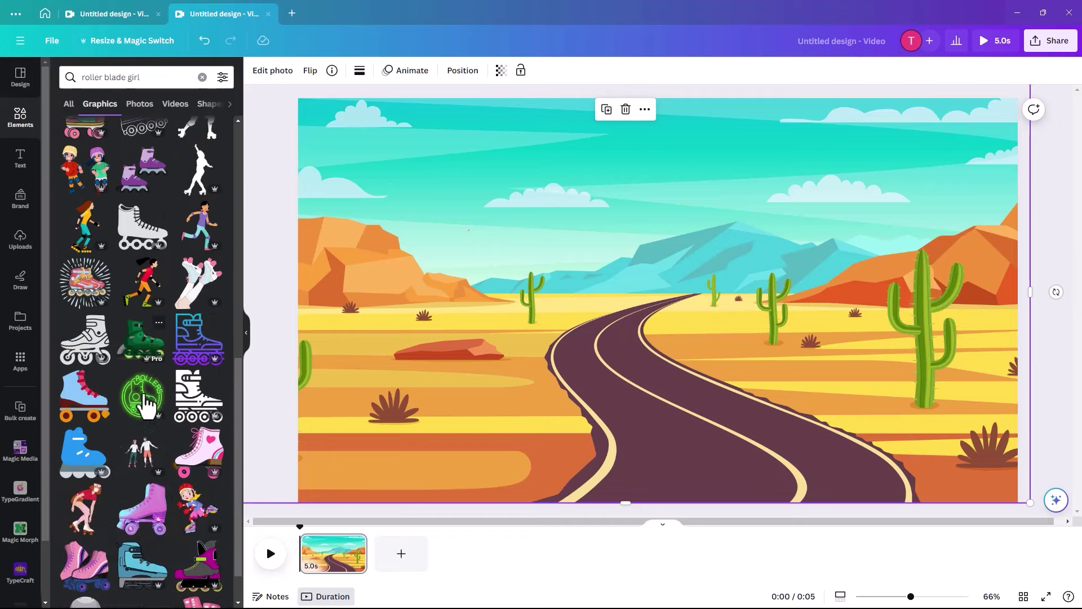
pyautogui.scroll(-5, 101, 372)
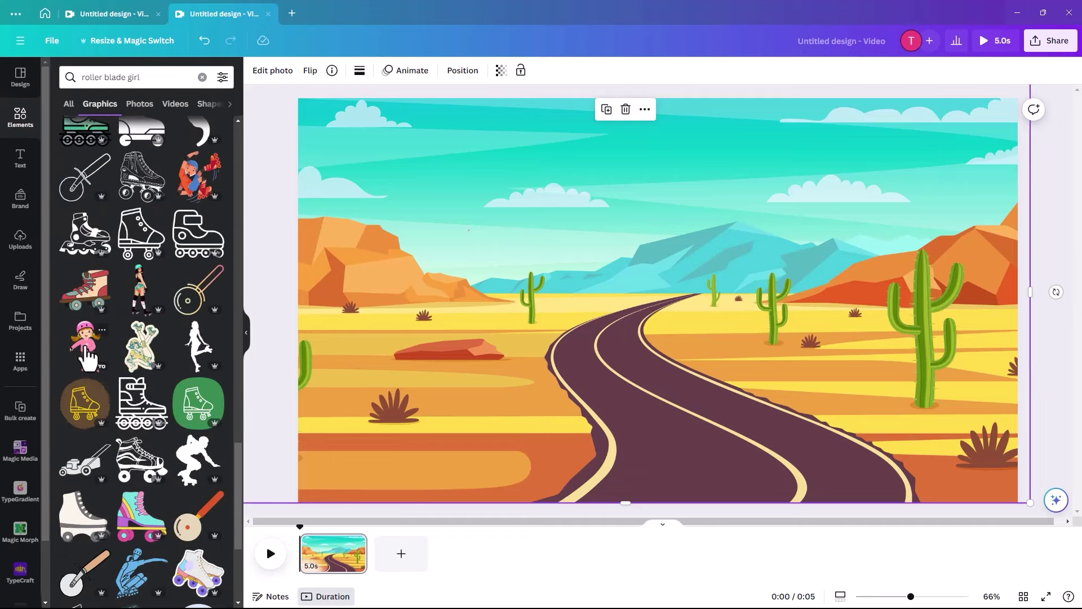
# - Add the rollerblading girl in the pink helmet, shrink her and place her near the far end of the desert road
pyautogui.click(88, 356)
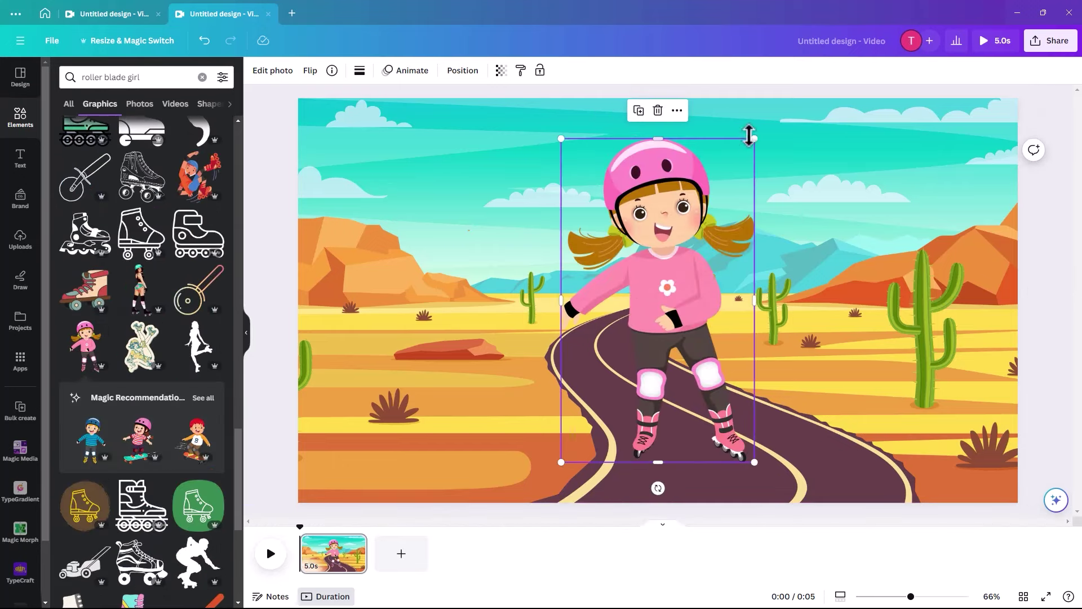
pyautogui.moveTo(756, 136); pyautogui.dragTo(626, 270)
pyautogui.moveTo(602, 305); pyautogui.dragTo(617, 301)
# - Enlarge the desert background well beyond the page so the road fills it, and position the girl on the road's far bend
pyautogui.moveTo(911, 597); pyautogui.dragTo(879, 596)
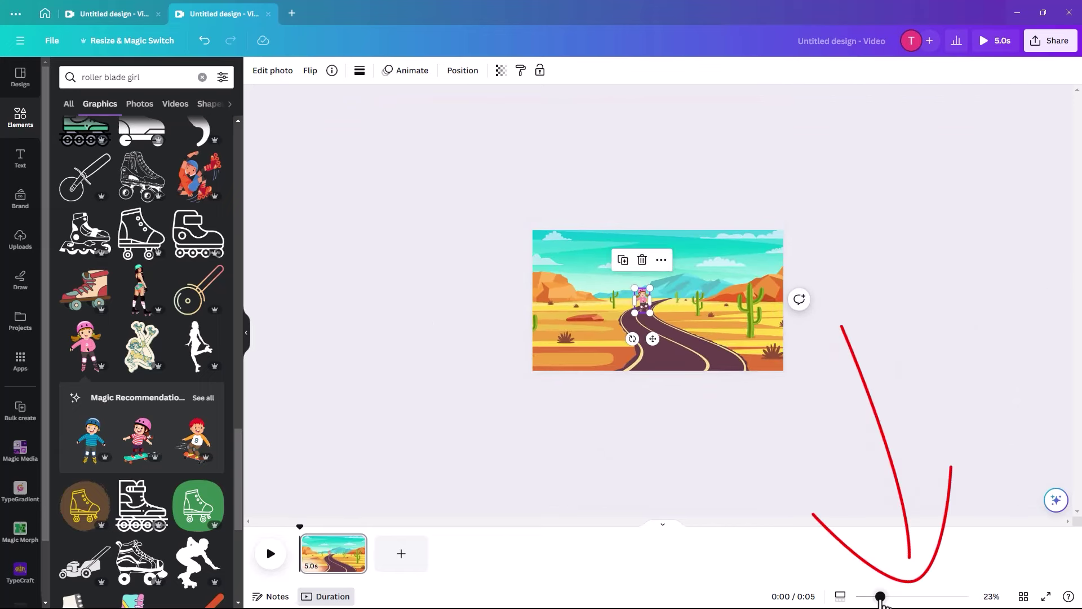
pyautogui.click(738, 294)
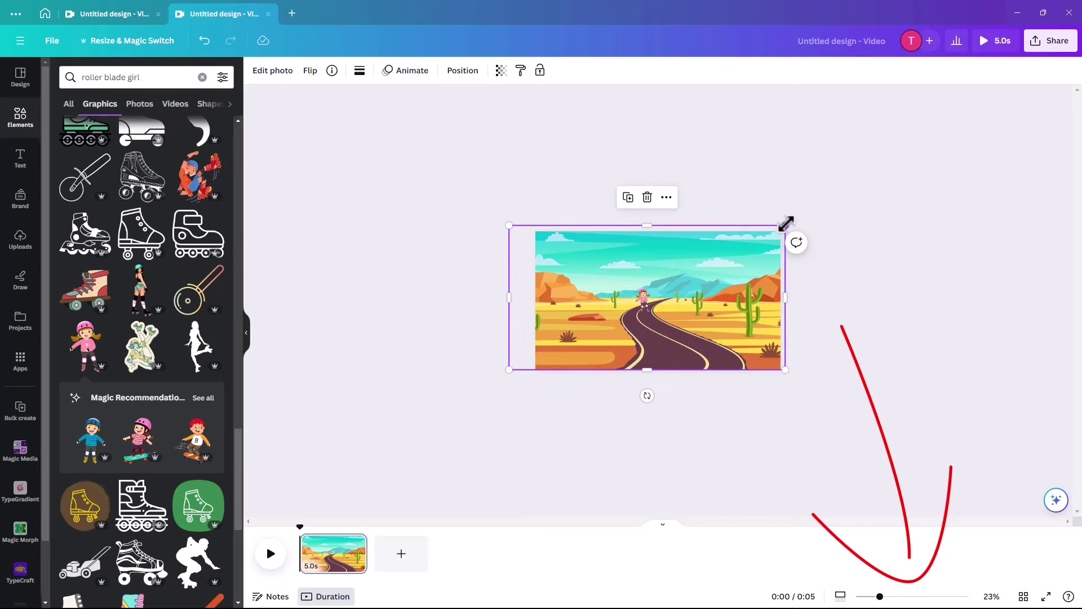
pyautogui.moveTo(787, 224); pyautogui.dragTo(984, 144)
pyautogui.moveTo(734, 309); pyautogui.dragTo(664, 269)
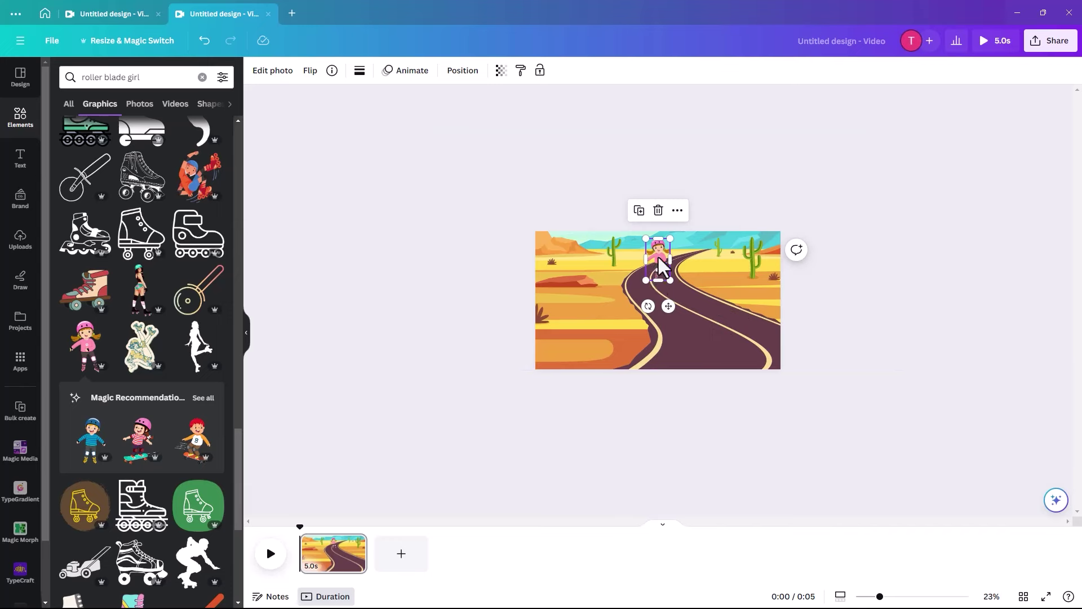
pyautogui.moveTo(659, 255); pyautogui.dragTo(659, 251)
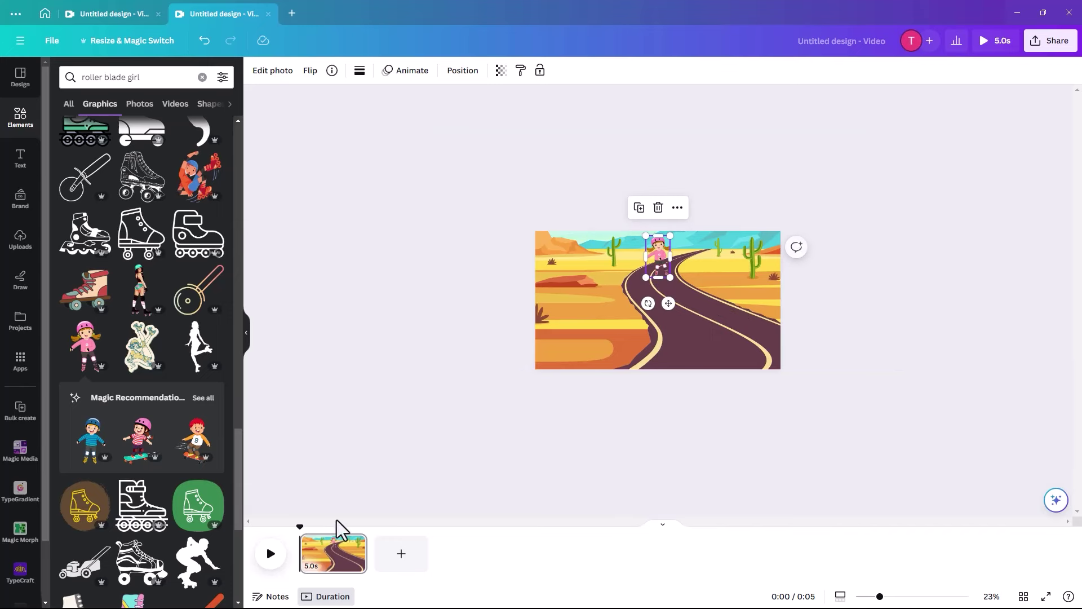
# - Duplicate the desert road page
pyautogui.click(344, 563)
pyautogui.rightClick(345, 561)
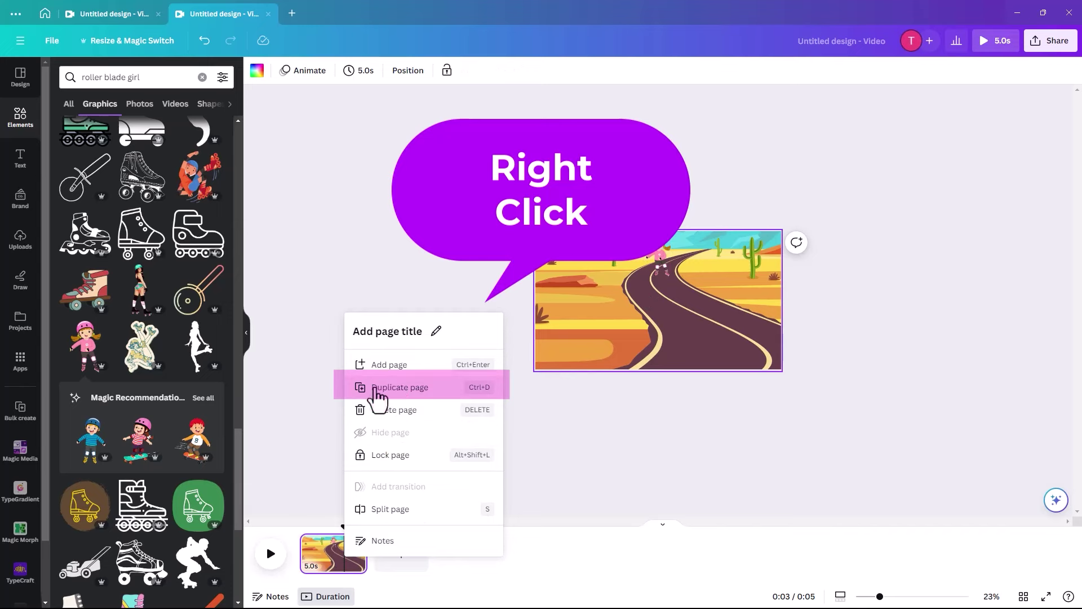
pyautogui.click(400, 387)
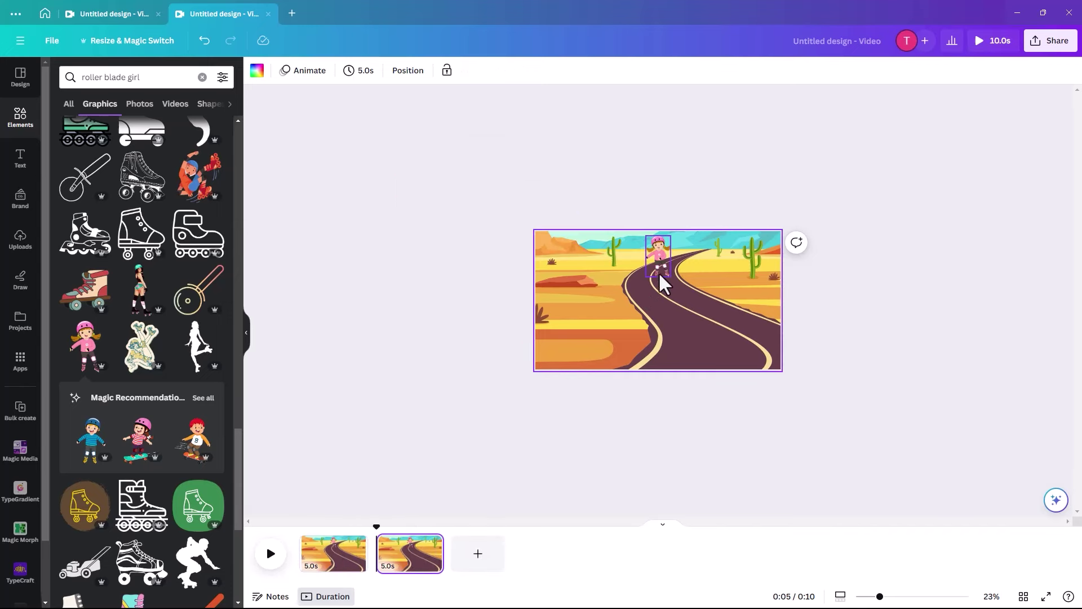
# - On the duplicated page, shrink the desert background to show more sky and shift it right so it still covers the page
pyautogui.click(854, 155)
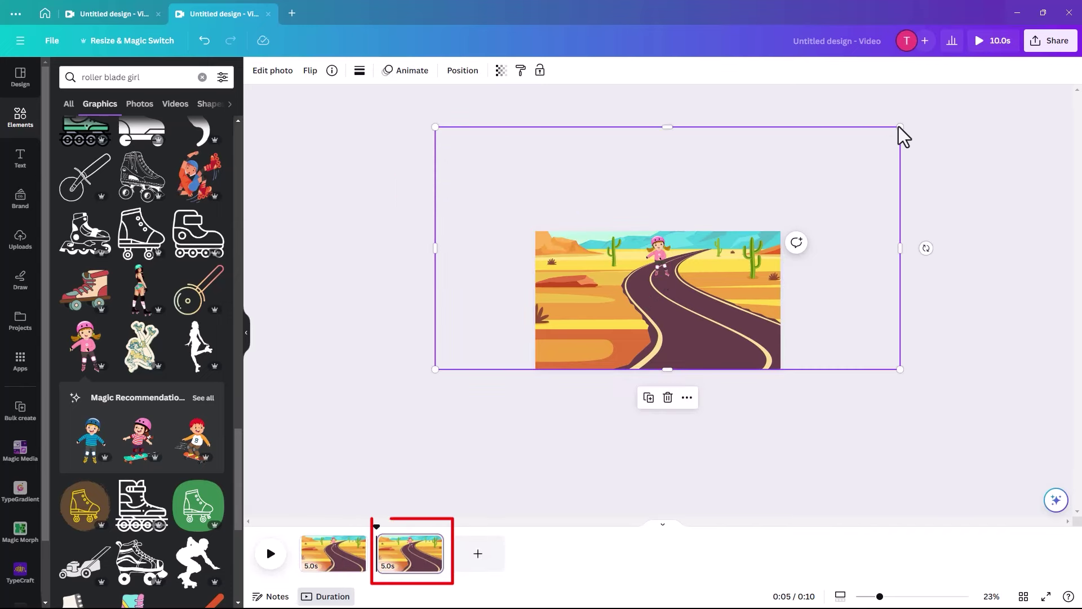
pyautogui.moveTo(899, 129); pyautogui.dragTo(778, 225)
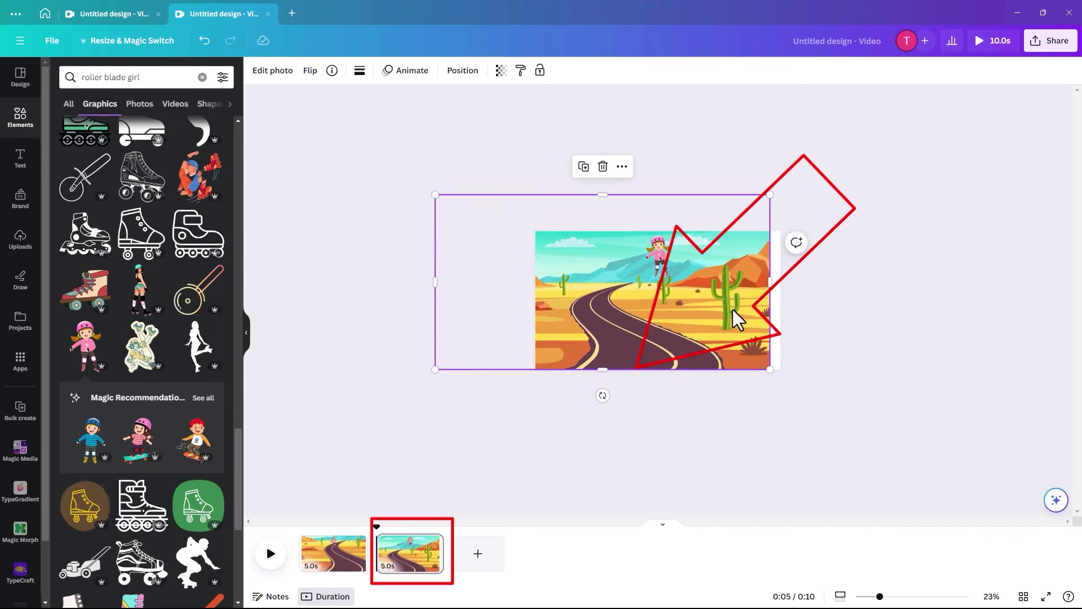
pyautogui.moveTo(737, 314); pyautogui.dragTo(781, 309)
# - On the duplicated page, enlarge the girl and place her on the near end of the road
pyautogui.click(658, 257)
pyautogui.moveTo(658, 257); pyautogui.dragTo(757, 266)
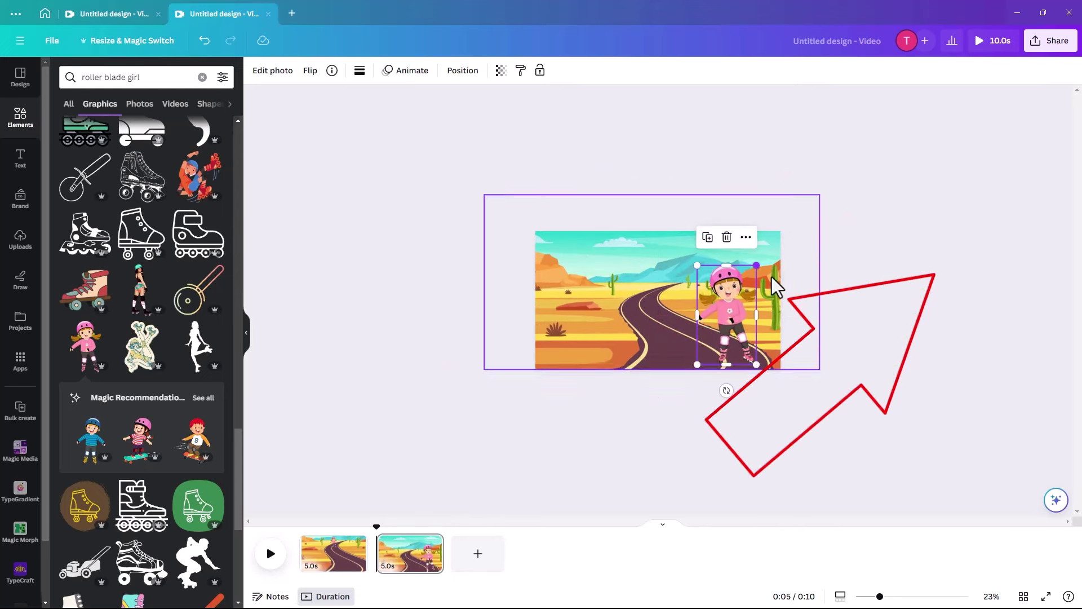
pyautogui.moveTo(723, 317); pyautogui.dragTo(713, 319)
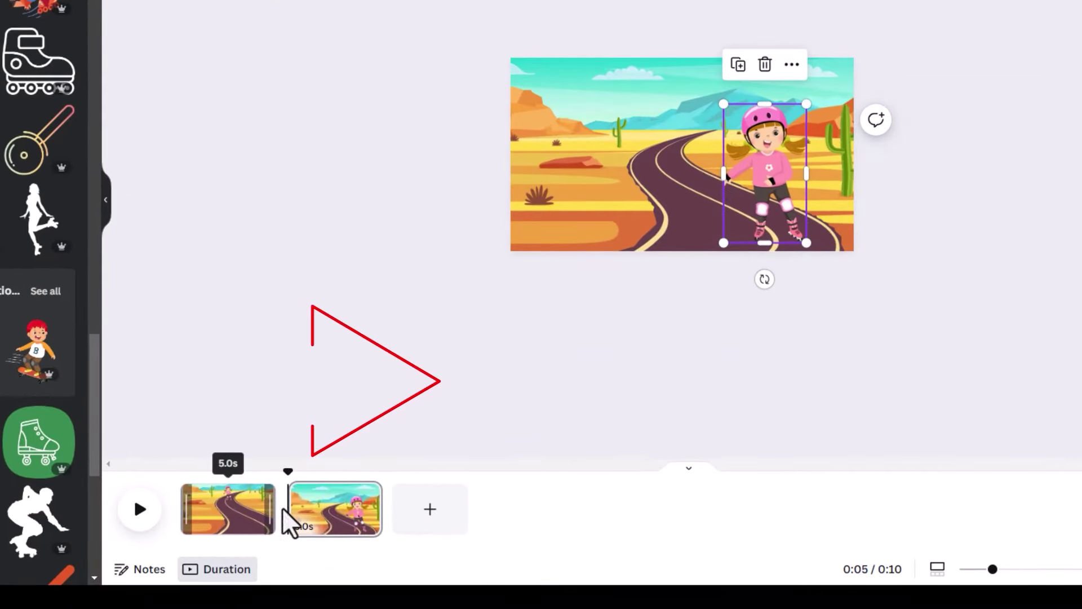
# - Extend both pages to 9.0 seconds each
pyautogui.click(265, 511)
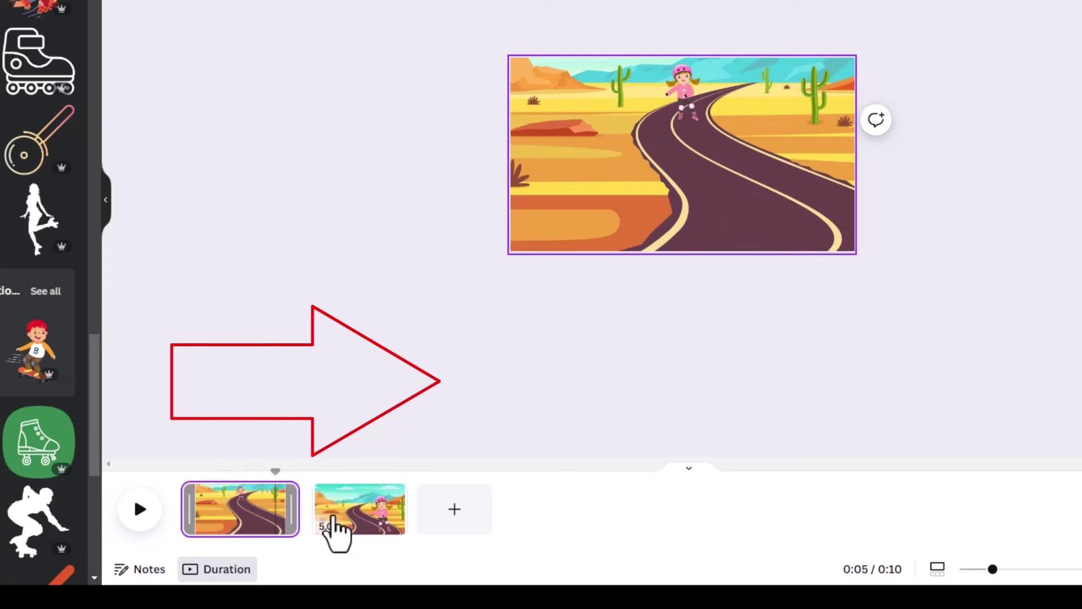
pyautogui.moveTo(293, 510); pyautogui.dragTo(344, 516)
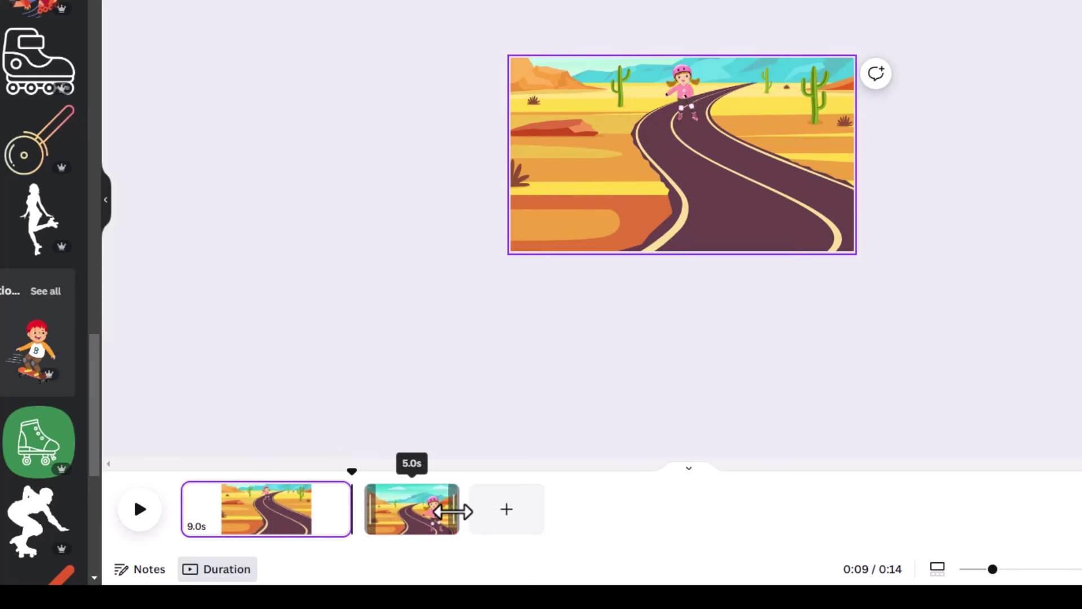
pyautogui.moveTo(454, 510); pyautogui.dragTo(528, 515)
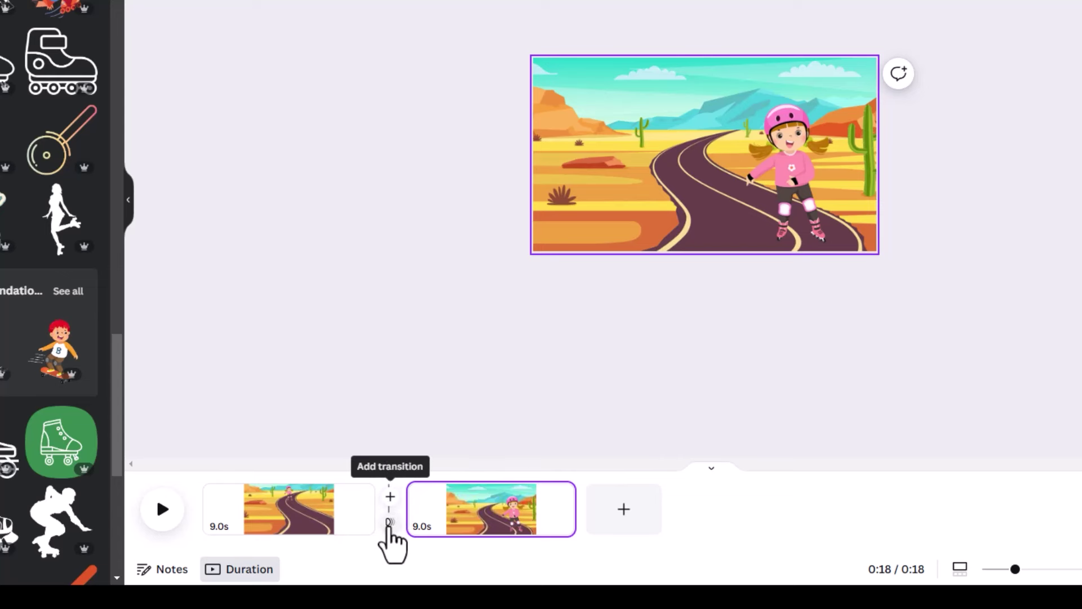
# - Add a Match & Move transition of 4.5 seconds between the two pages and play the video
pyautogui.click(390, 521)
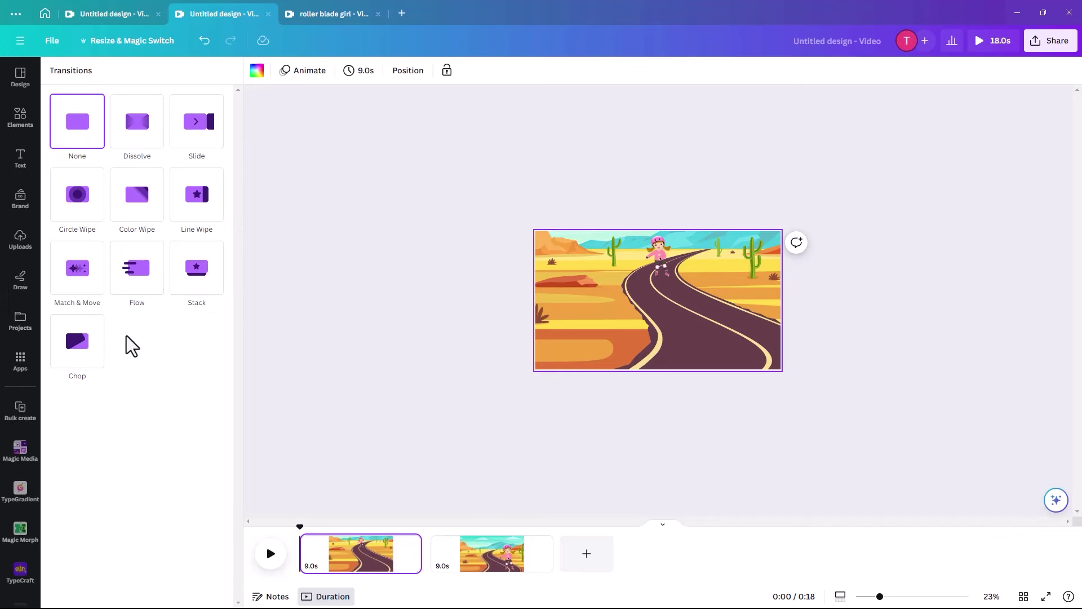
pyautogui.click(78, 282)
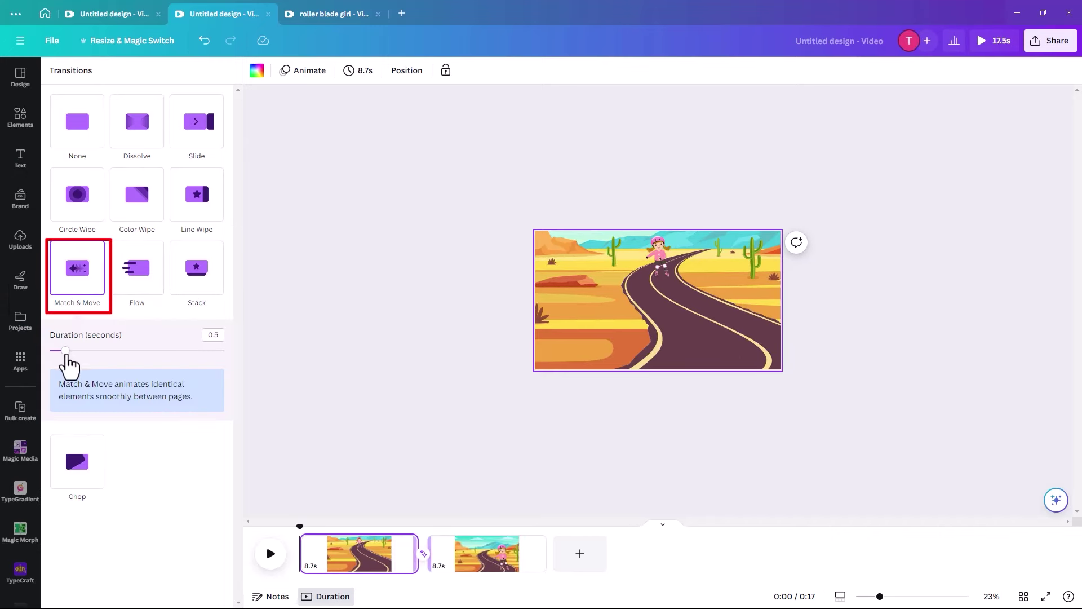
pyautogui.moveTo(66, 351); pyautogui.dragTo(224, 351)
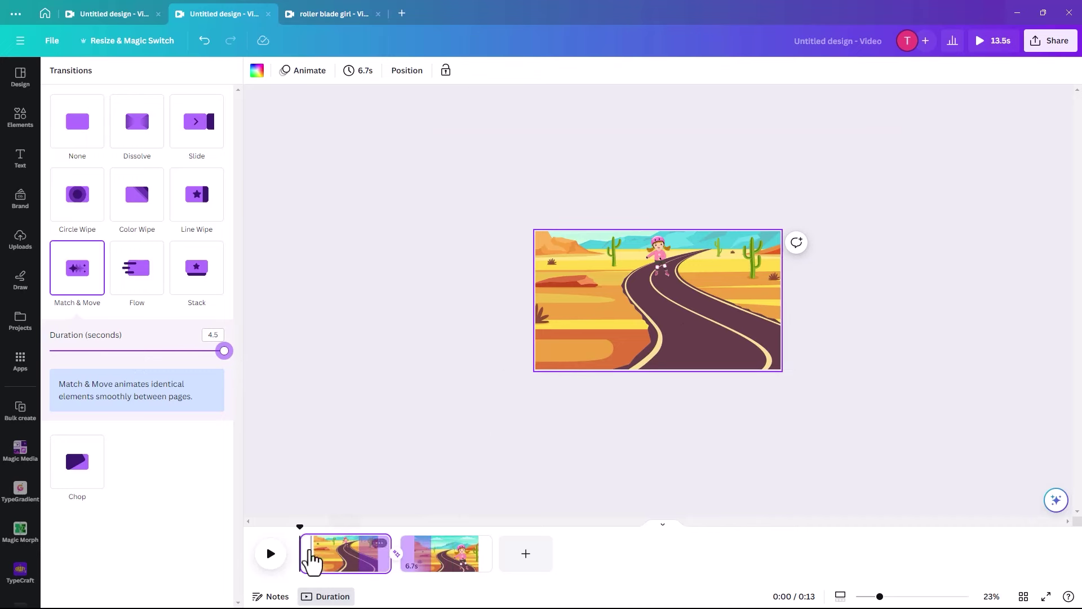
pyautogui.click(269, 555)
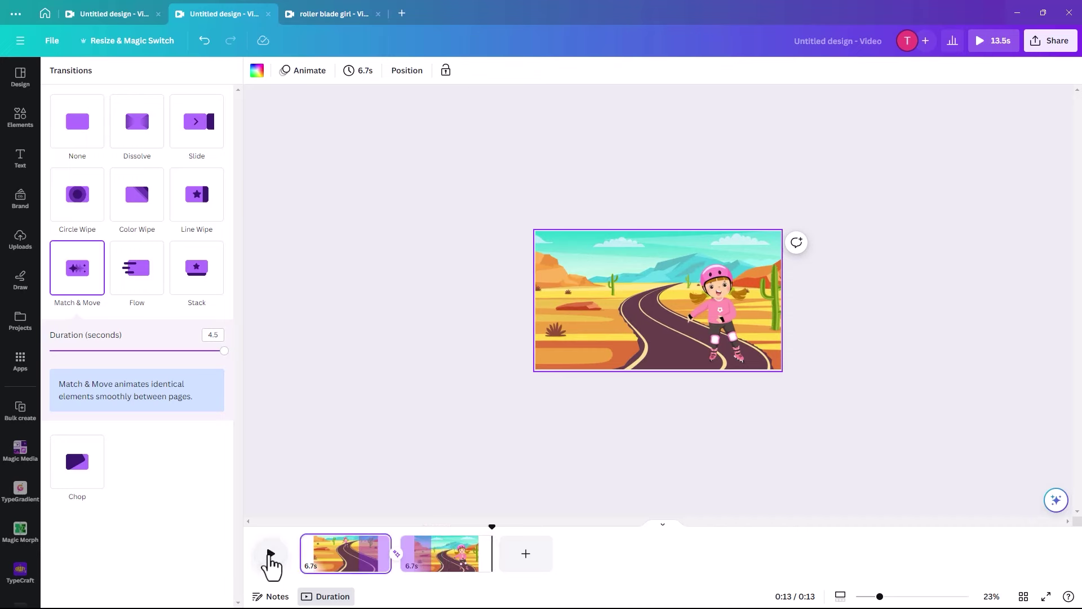
# - Download both pages as an MP4 video at 1080p (HD)
pyautogui.click(1049, 48)
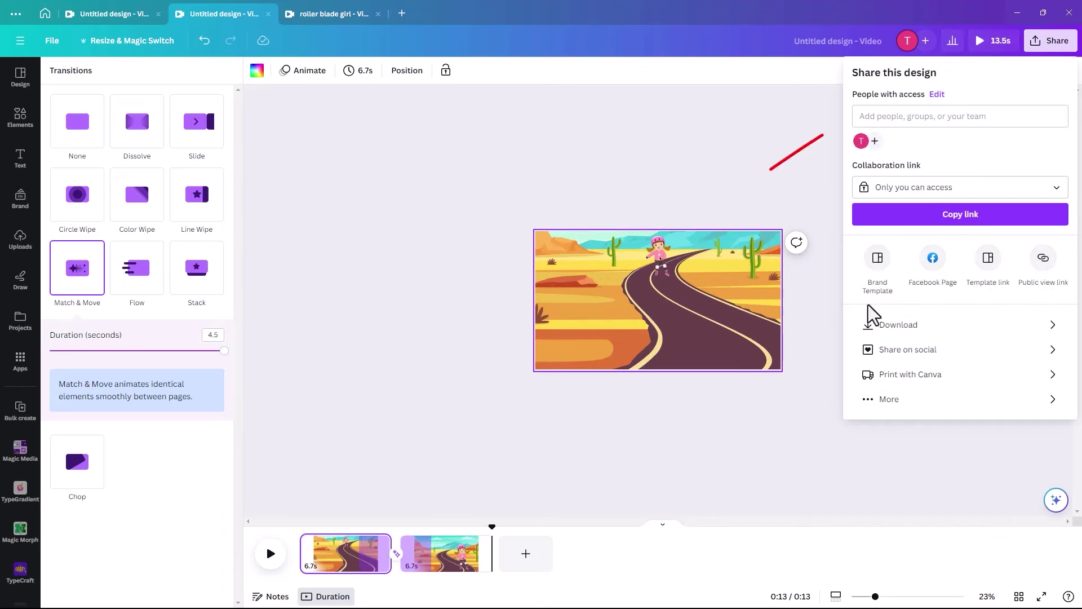
pyautogui.click(904, 330)
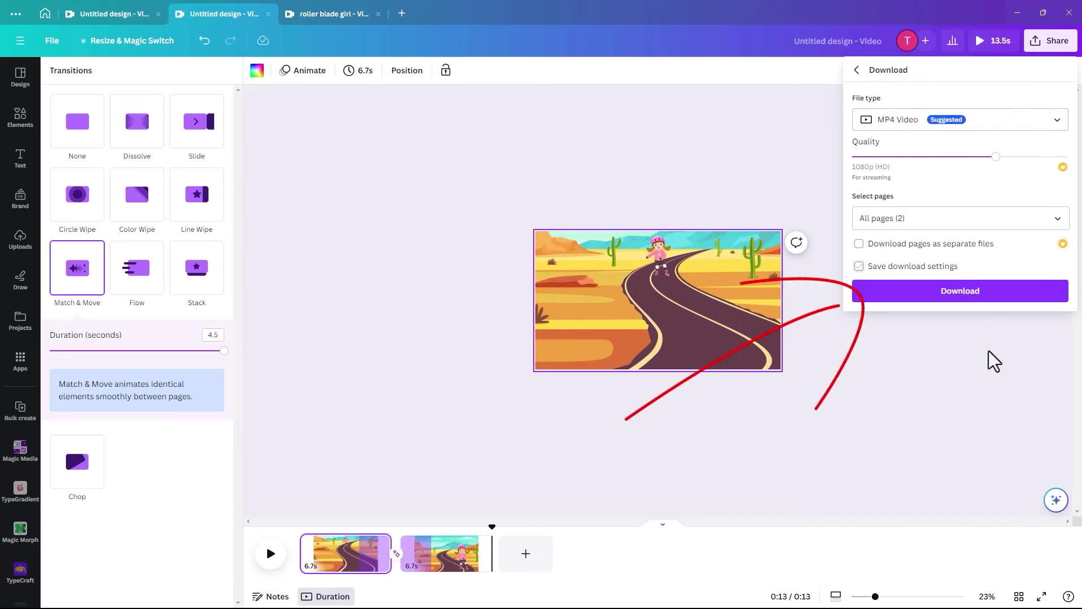
pyautogui.click(961, 294)
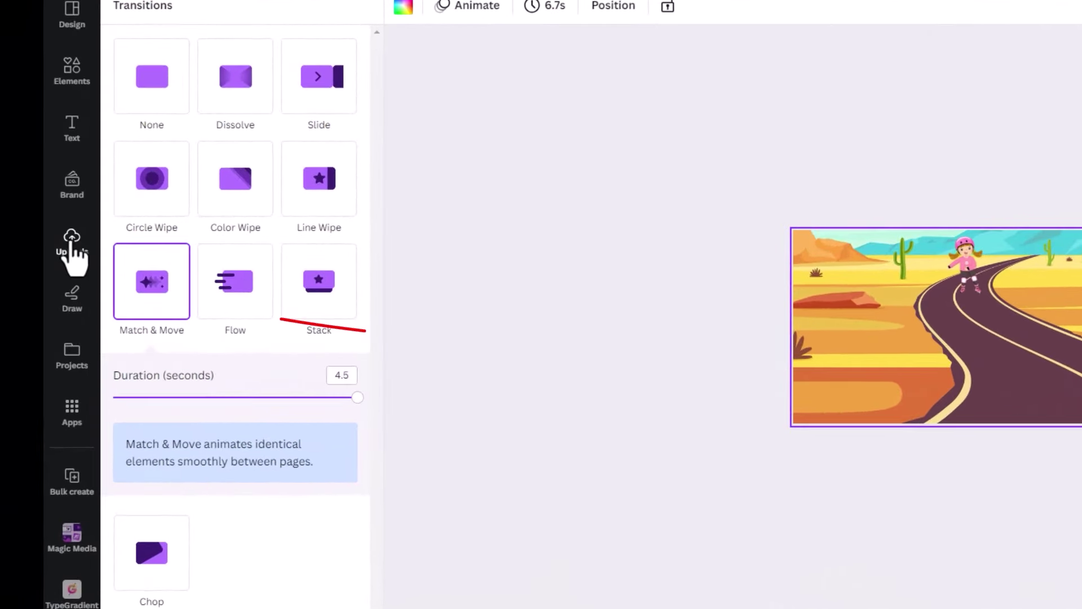
# - Upload the "Untitled design" MP4 file from the Downloads folder
pyautogui.click(20, 239)
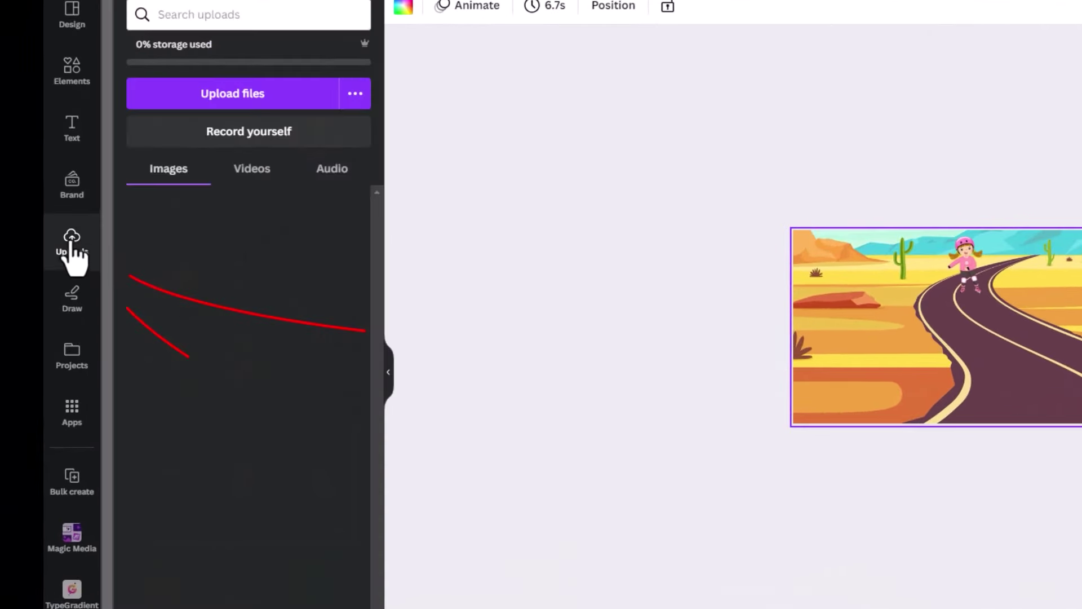
pyautogui.click(245, 103)
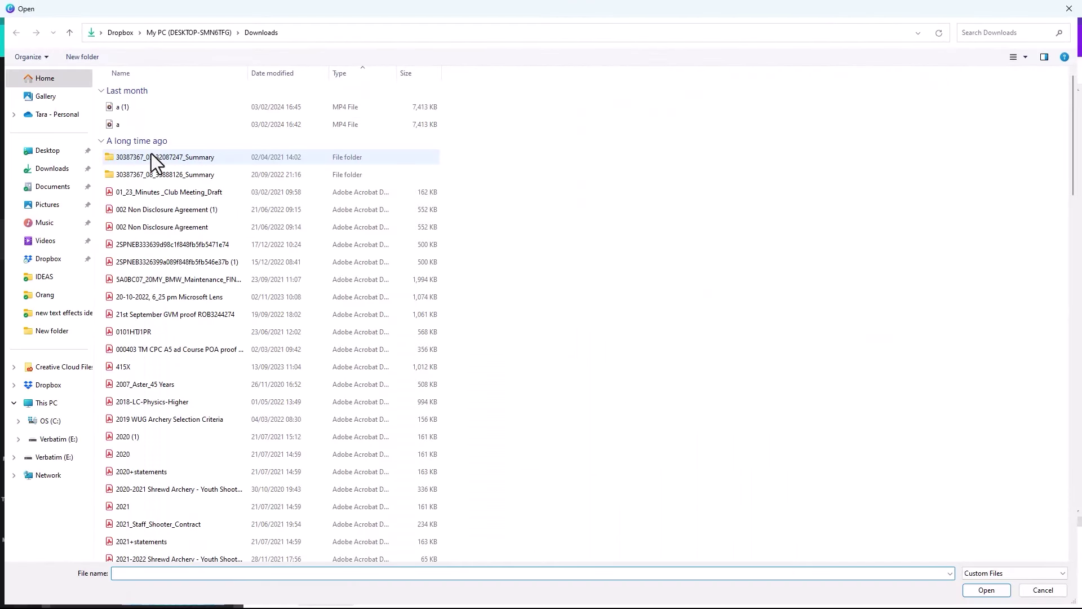
pyautogui.click(56, 168)
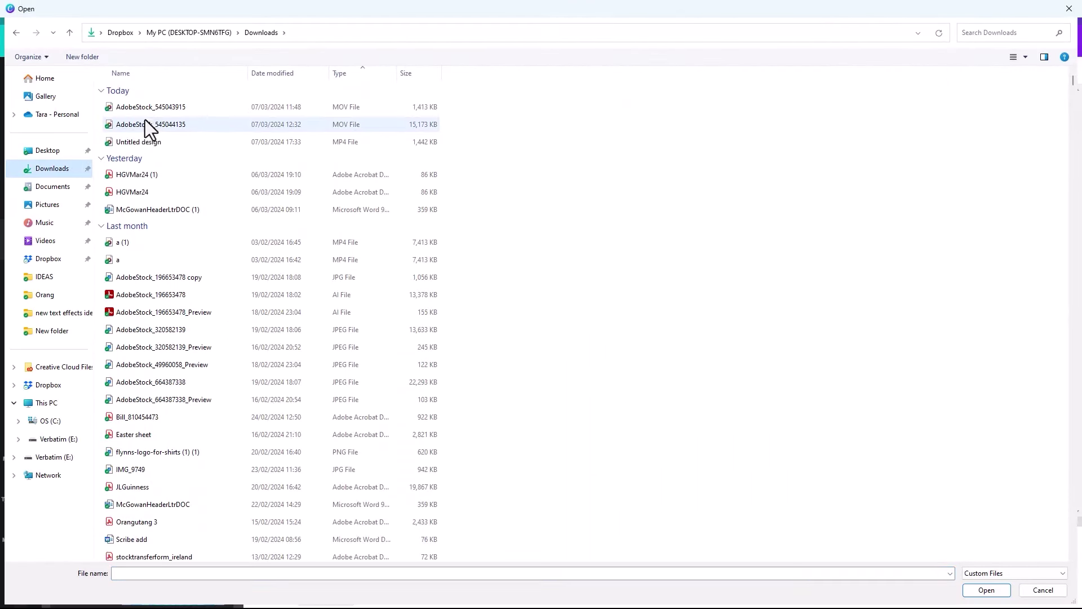
pyautogui.click(139, 143)
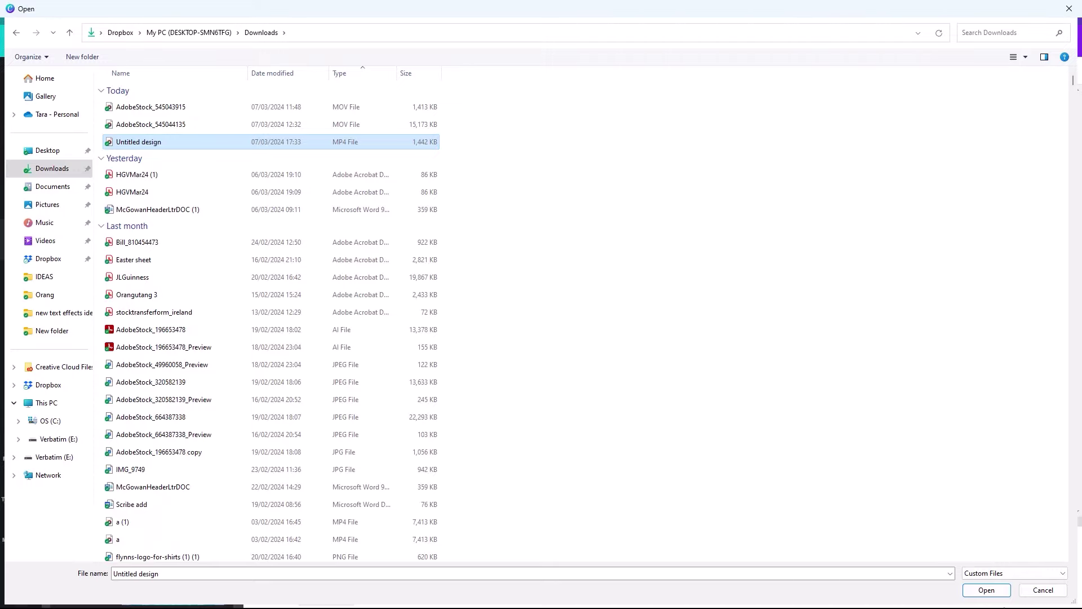
pyautogui.click(988, 590)
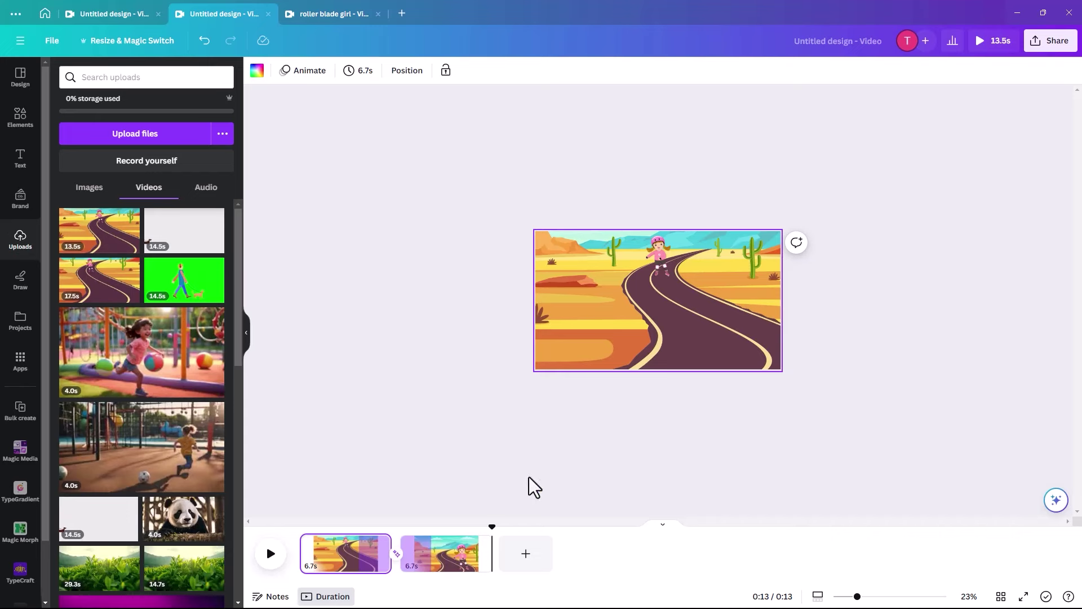
# - Add a third page, place the uploaded 13.5-second desert road video on it and enlarge it to fill the page
pyautogui.click(521, 559)
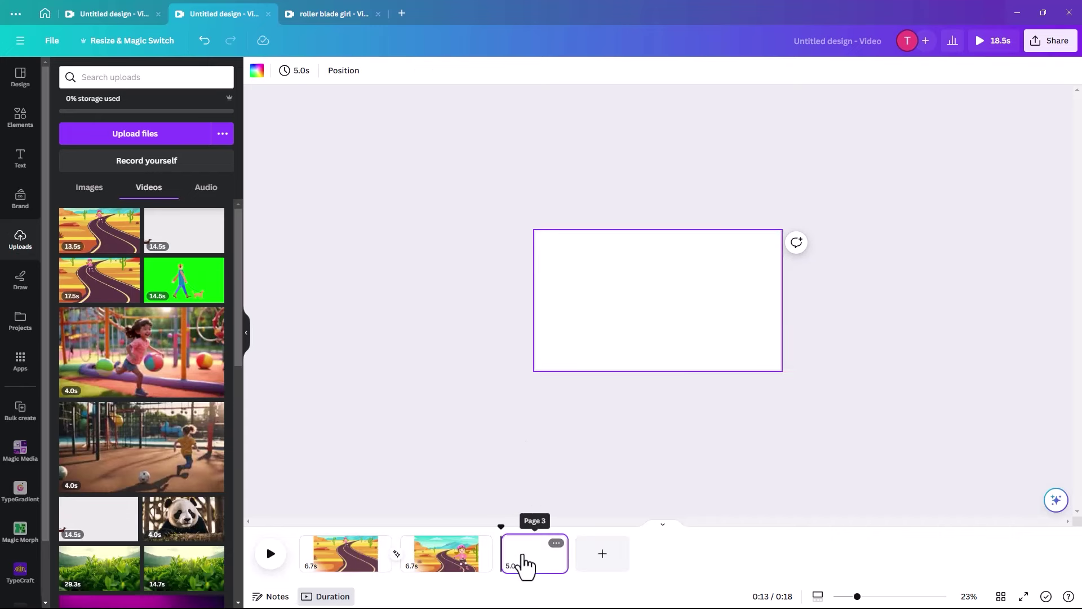
pyautogui.click(111, 239)
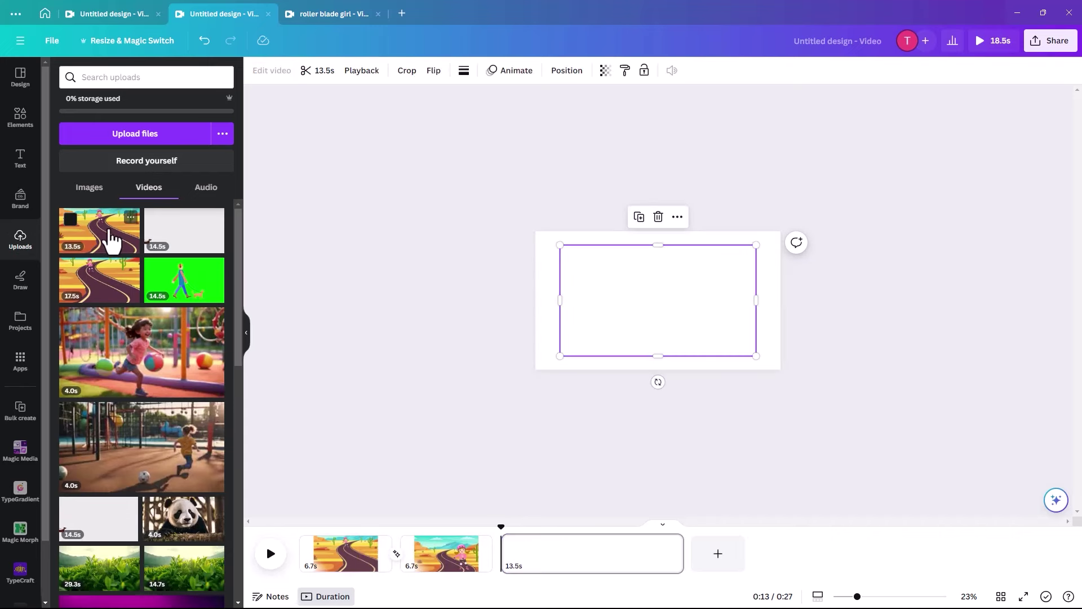
pyautogui.moveTo(614, 298); pyautogui.dragTo(587, 282)
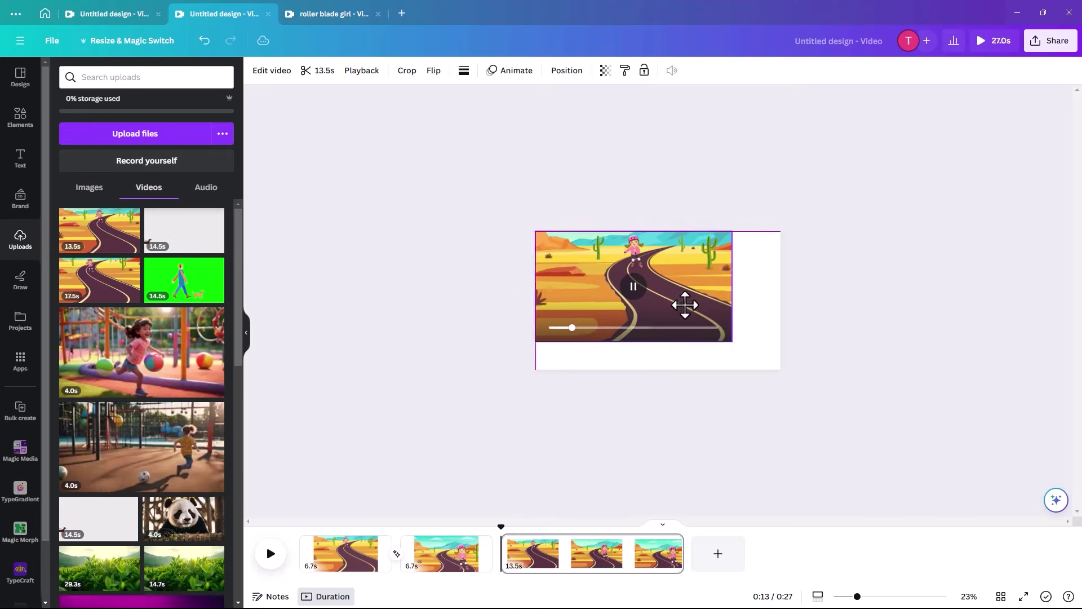
pyautogui.moveTo(732, 342); pyautogui.dragTo(781, 372)
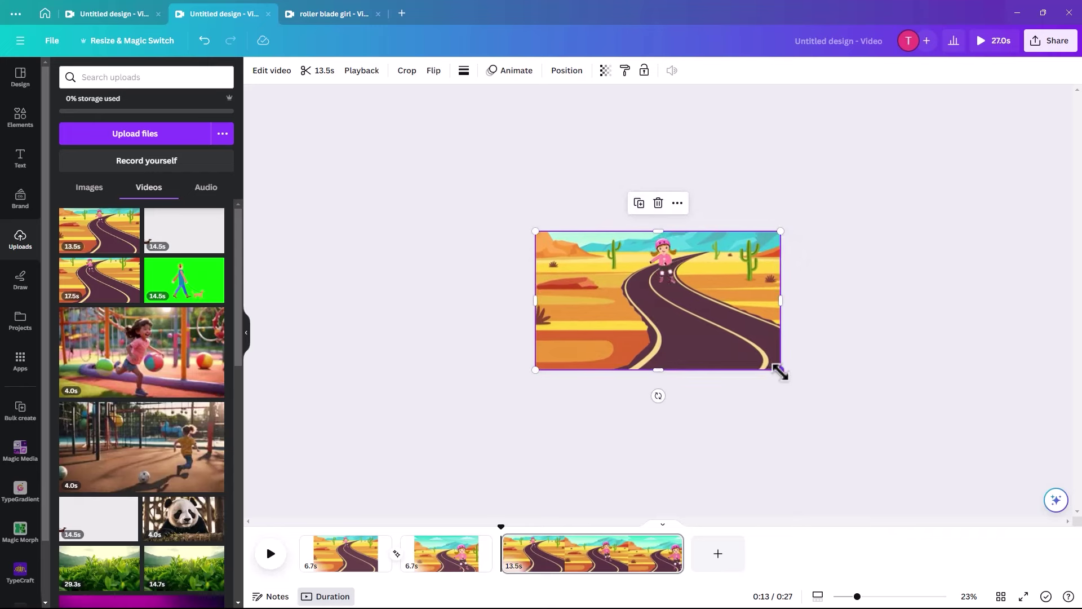
# - Delete the first two 6.7-second pages together, keeping only the page with the uploaded video
pyautogui.click(333, 567)
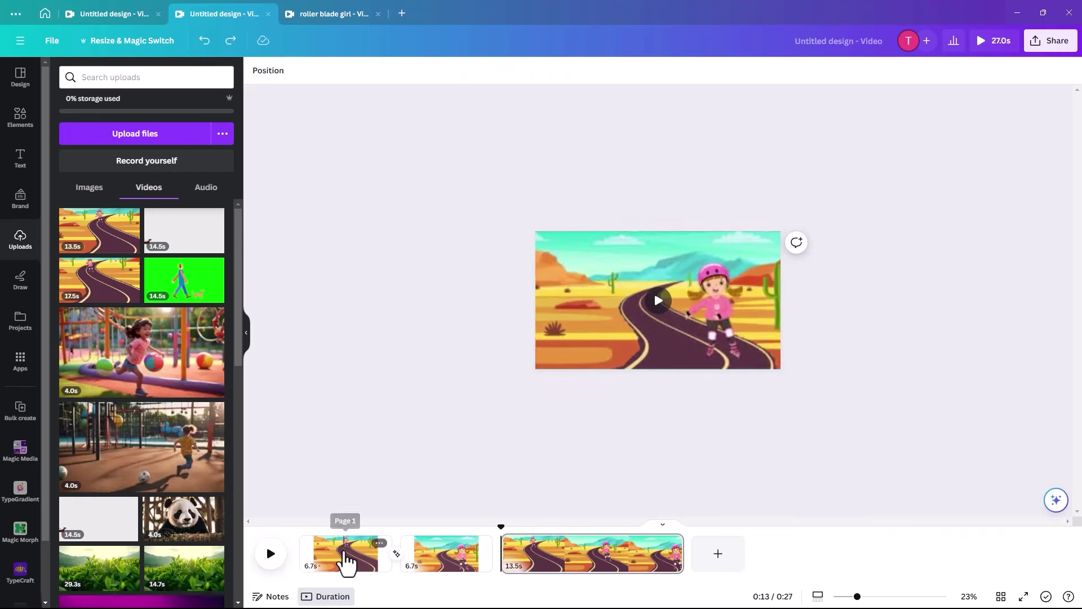
pyautogui.click(344, 560)
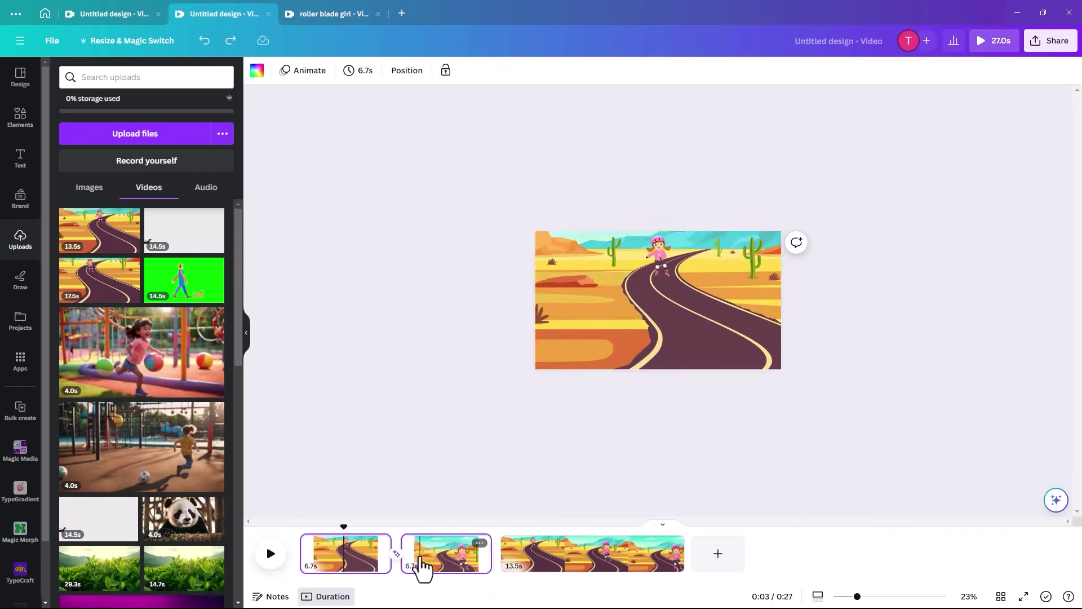
pyautogui.rightClick(422, 566)
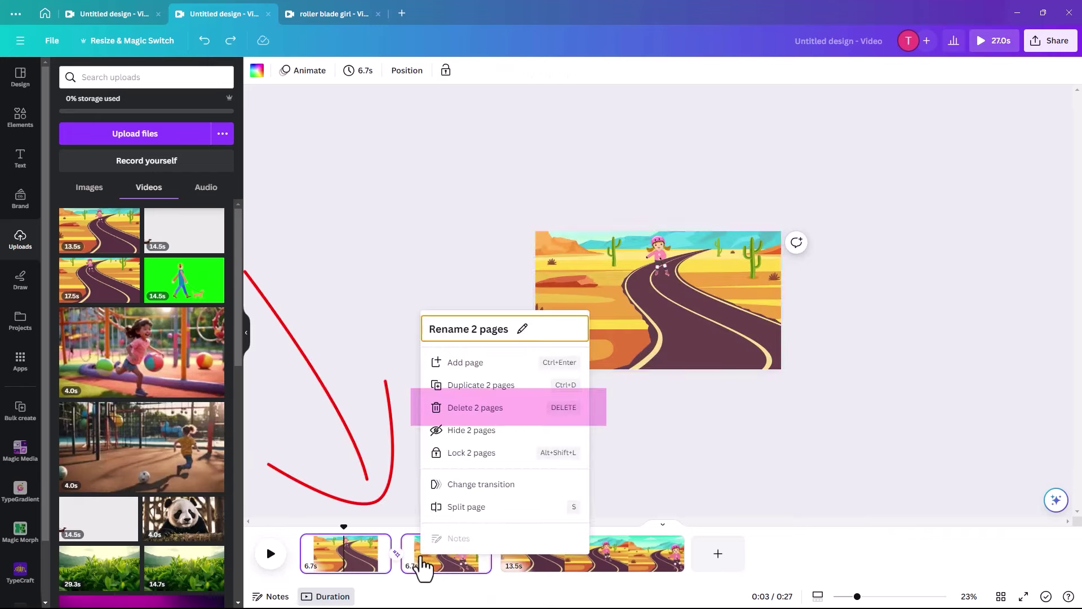
pyautogui.click(460, 409)
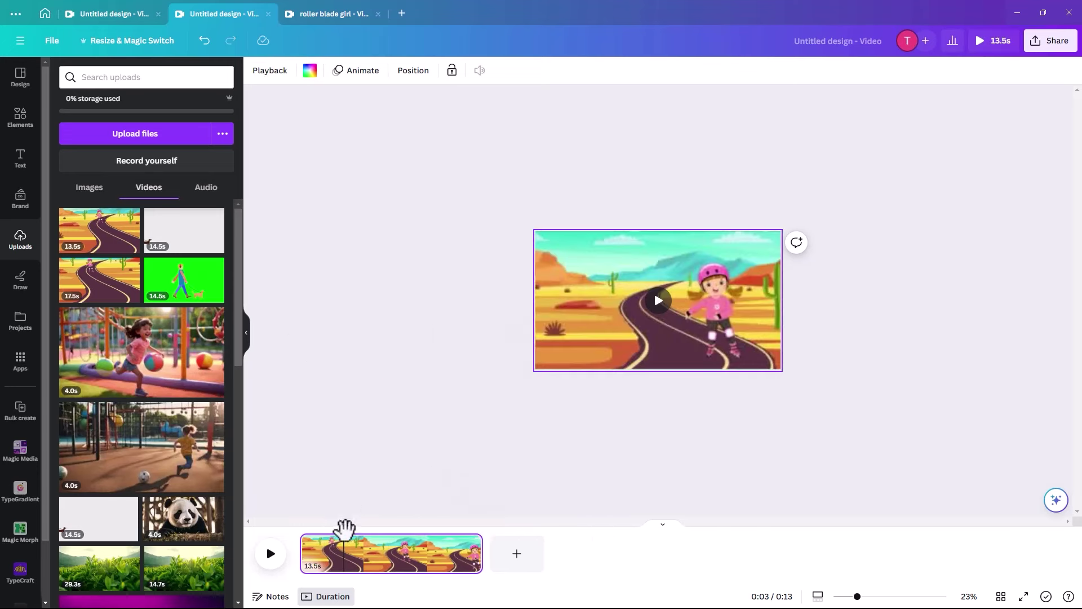
# - Split the desert road video page at about 4.6 seconds, where the girl starts moving
pyautogui.moveTo(342, 525)
pyautogui.mouseDown()
pyautogui.moveTo(239, 522)
pyautogui.moveTo(331, 521)
pyautogui.mouseUp()
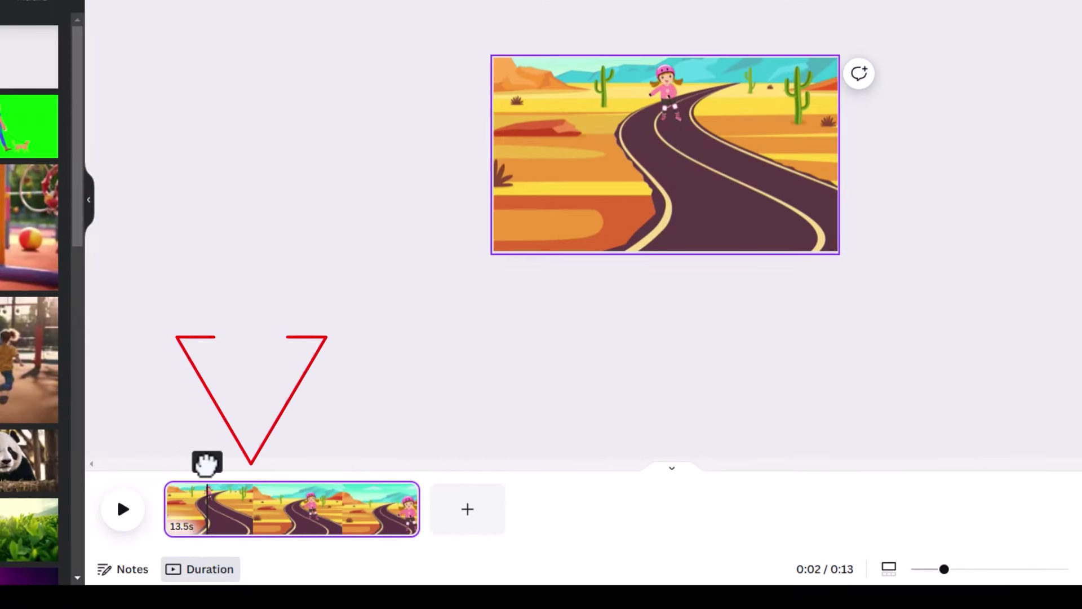
pyautogui.moveTo(207, 463); pyautogui.dragTo(253, 465)
pyautogui.press('s')
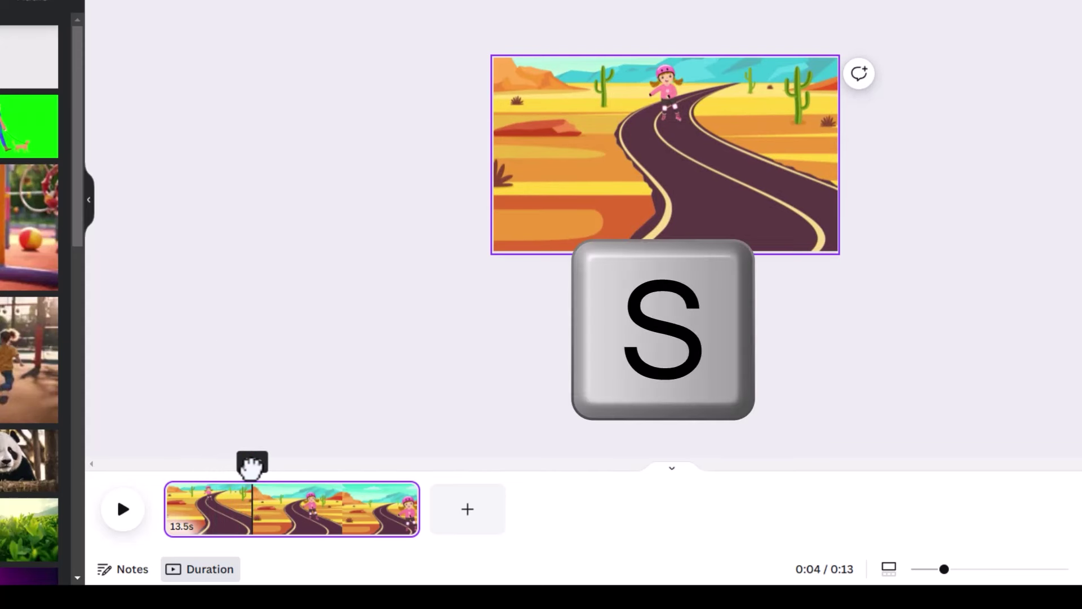
pyautogui.rightClick(252, 519)
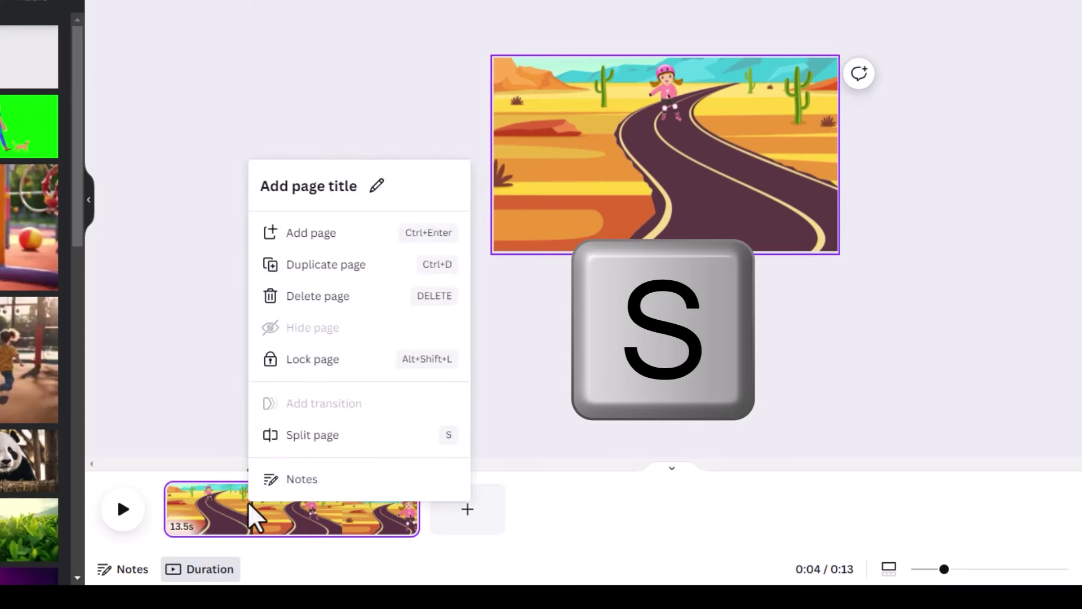
pyautogui.click(295, 445)
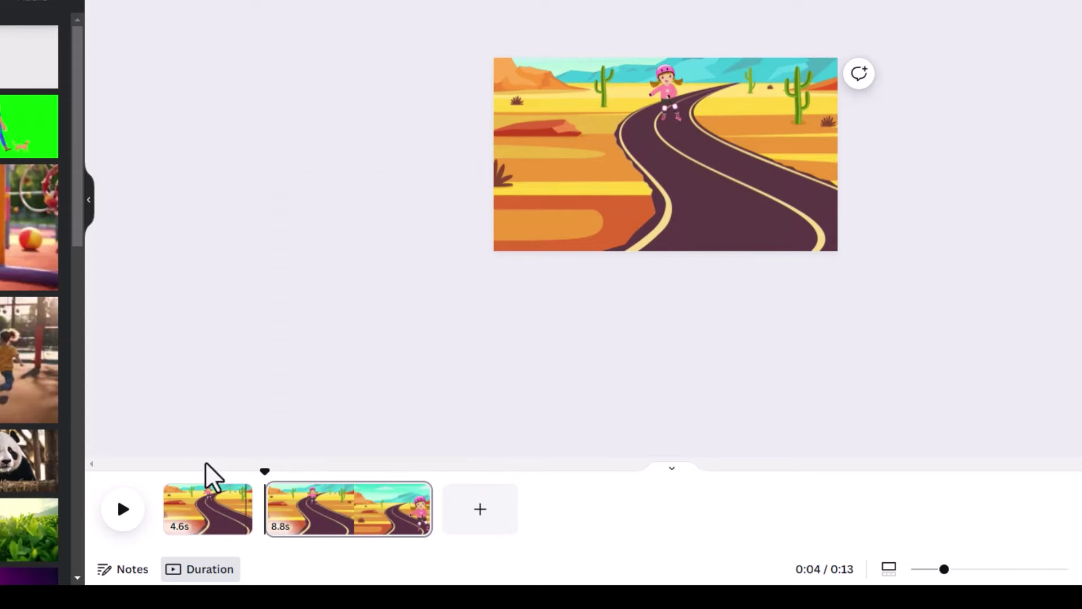
# - Split the second video segment at 9.3 seconds on the timeline
pyautogui.click(261, 471)
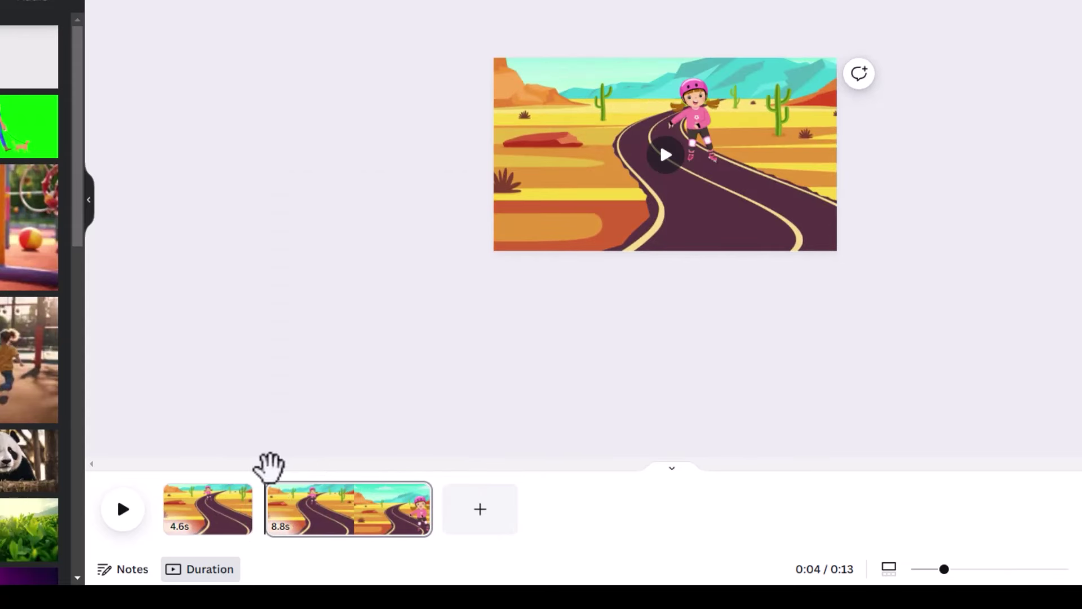
pyautogui.moveTo(266, 471); pyautogui.dragTo(353, 476)
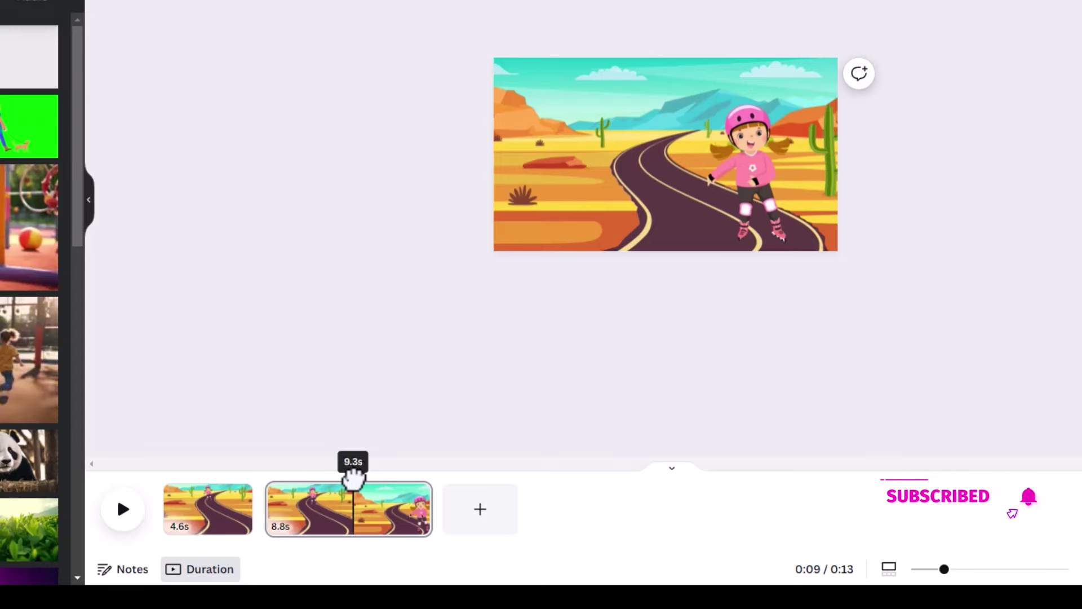
pyautogui.rightClick(361, 515)
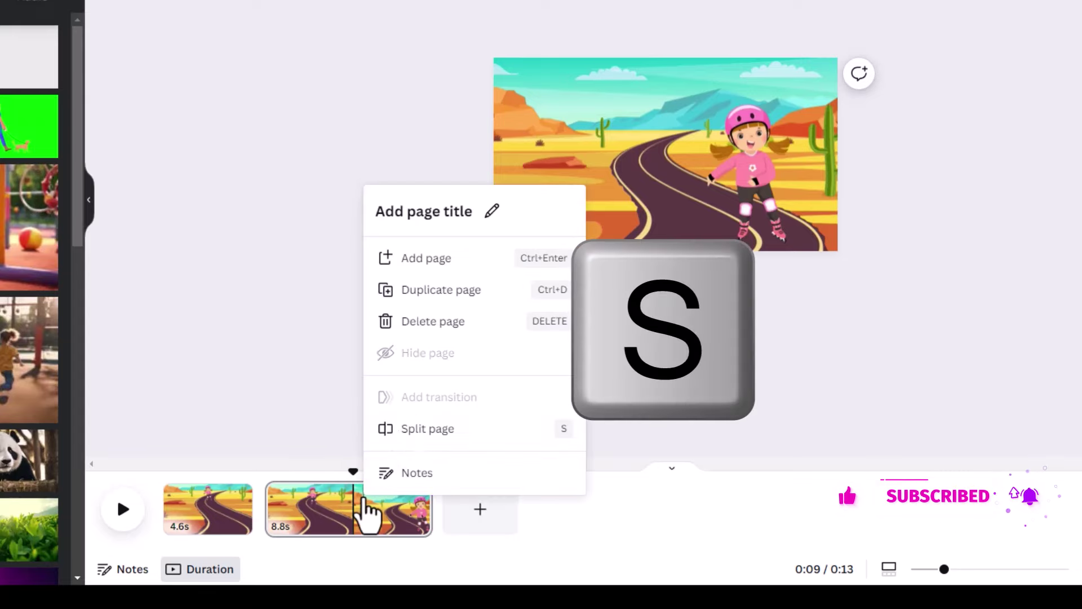
pyautogui.click(409, 431)
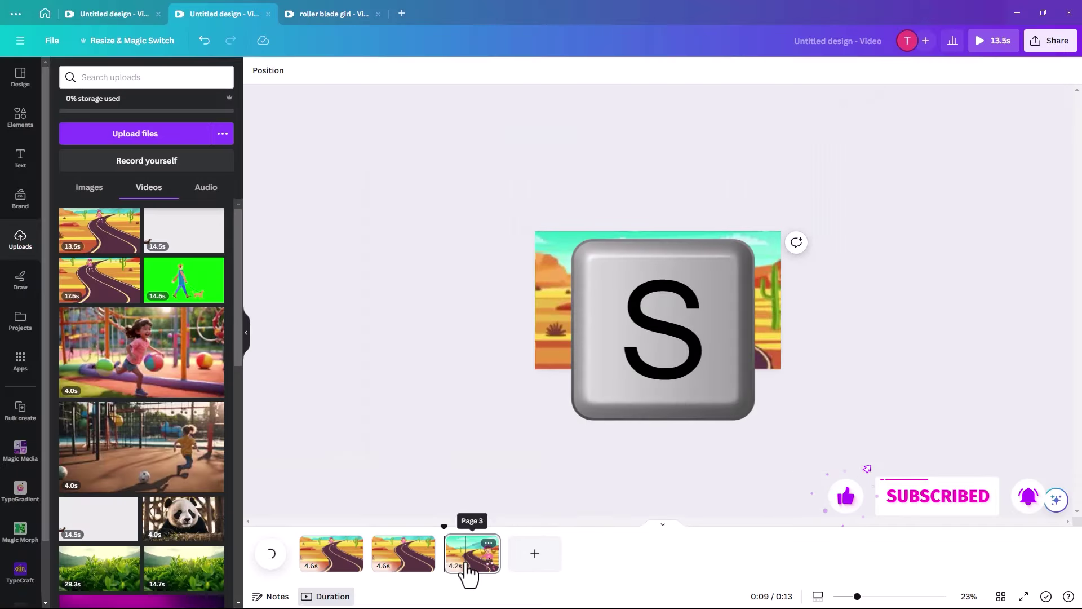
# - Delete the last and first video segments, and play the remaining middle segment from its start
pyautogui.click(468, 574)
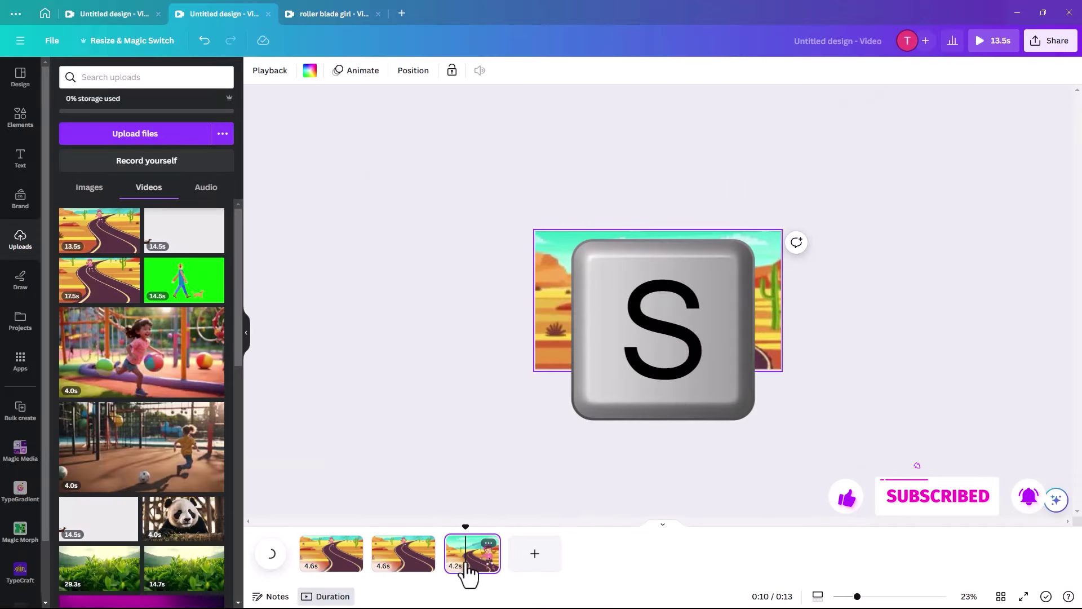
pyautogui.press('Delete')
pyautogui.click(326, 563)
pyautogui.press('Delete')
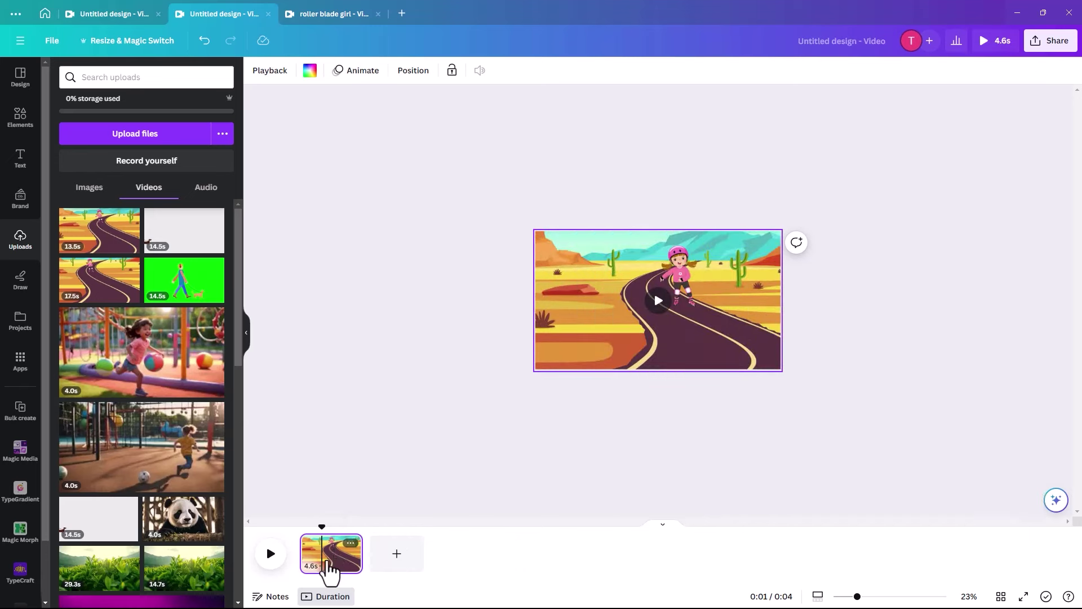
pyautogui.moveTo(322, 526); pyautogui.dragTo(301, 526)
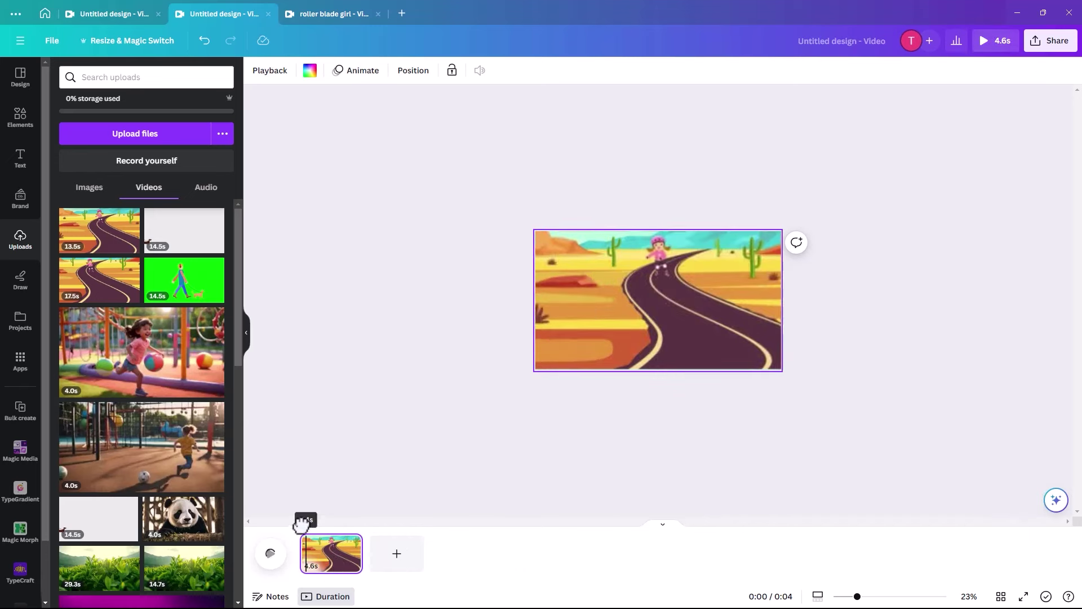
pyautogui.click(270, 555)
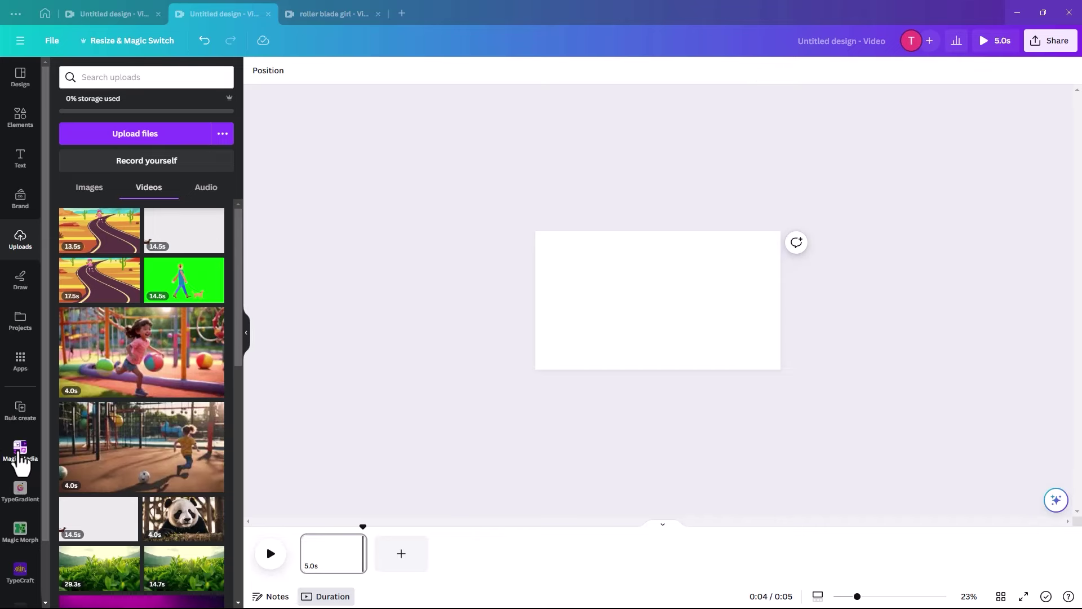
# - Find the Magic Media app among the Canva apps and open its video generator
pyautogui.click(20, 361)
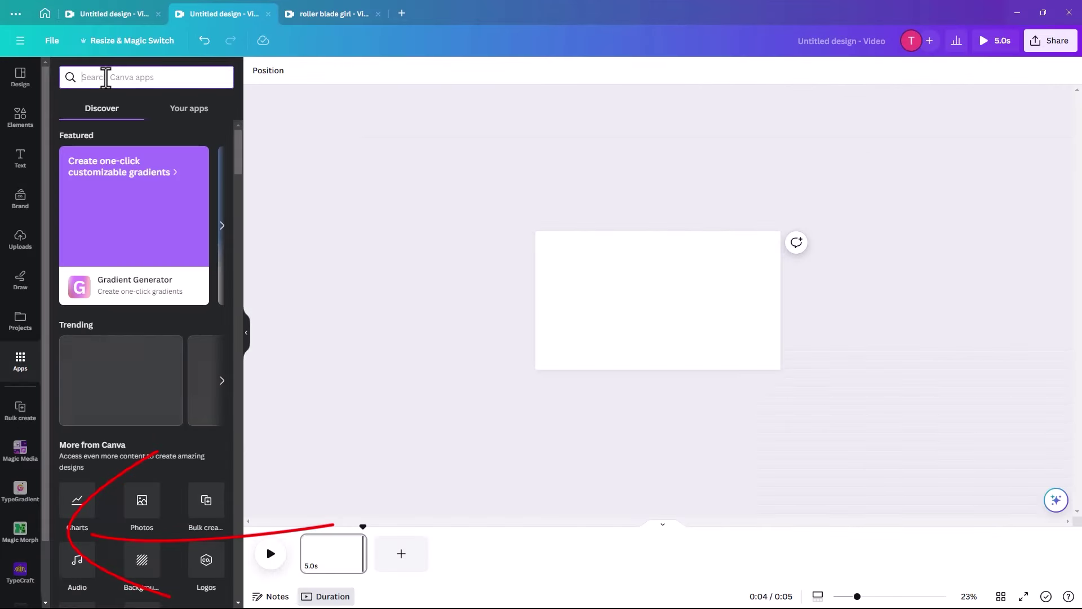
pyautogui.write('magic')
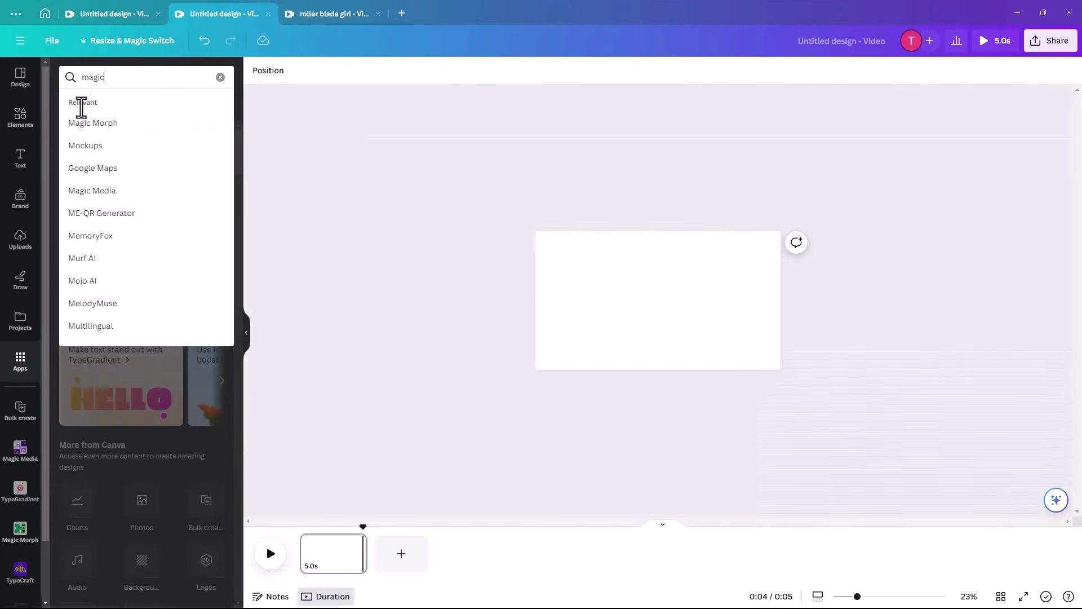
pyautogui.click(96, 189)
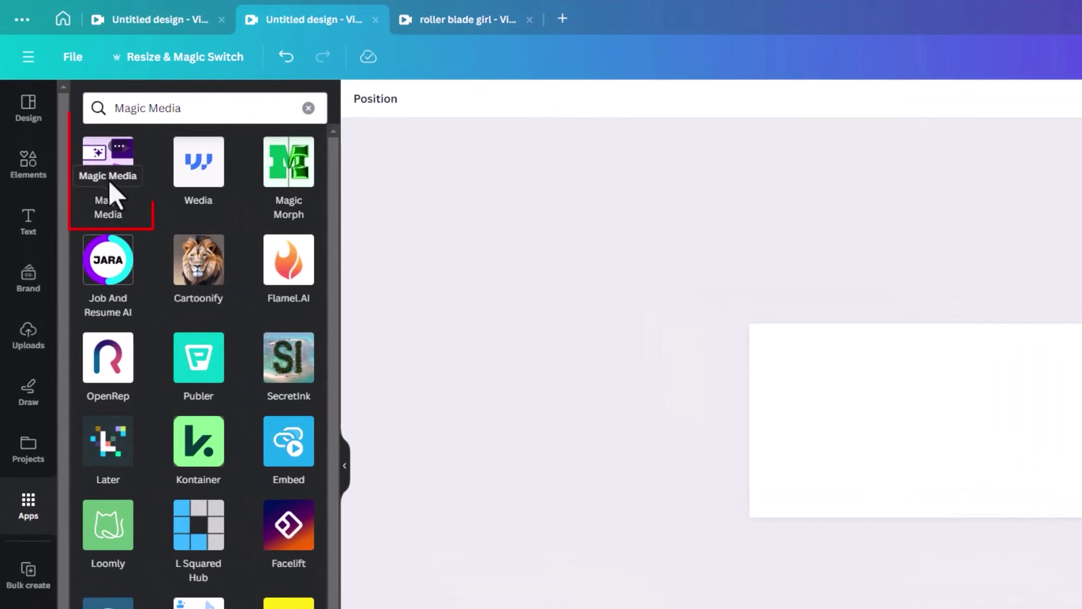
pyautogui.click(99, 163)
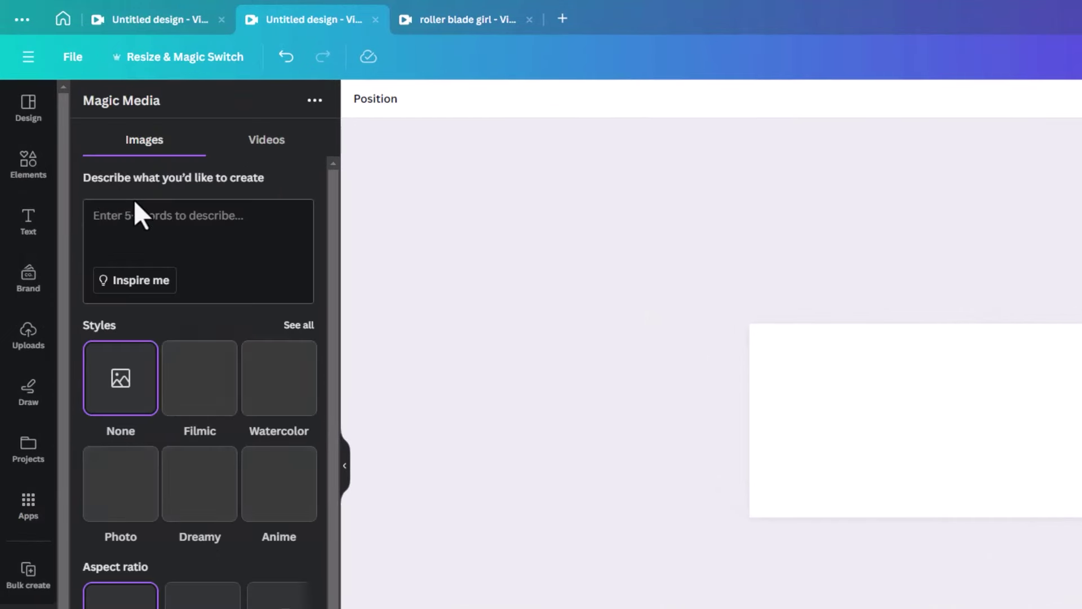
pyautogui.click(269, 146)
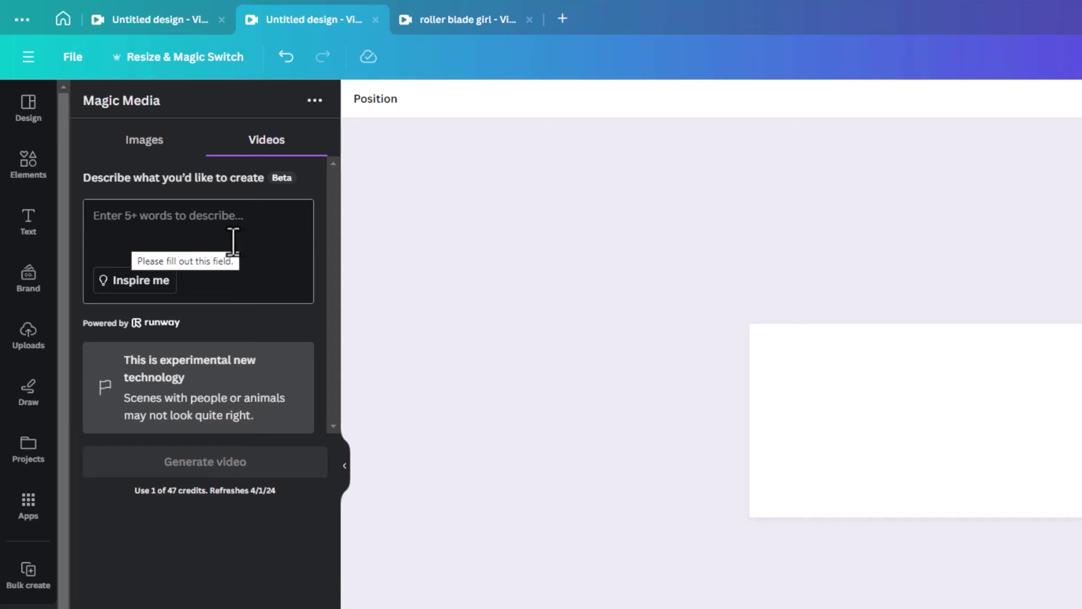
# - Generate a video from the prompt "Girl chasing a ball"
pyautogui.click(212, 230)
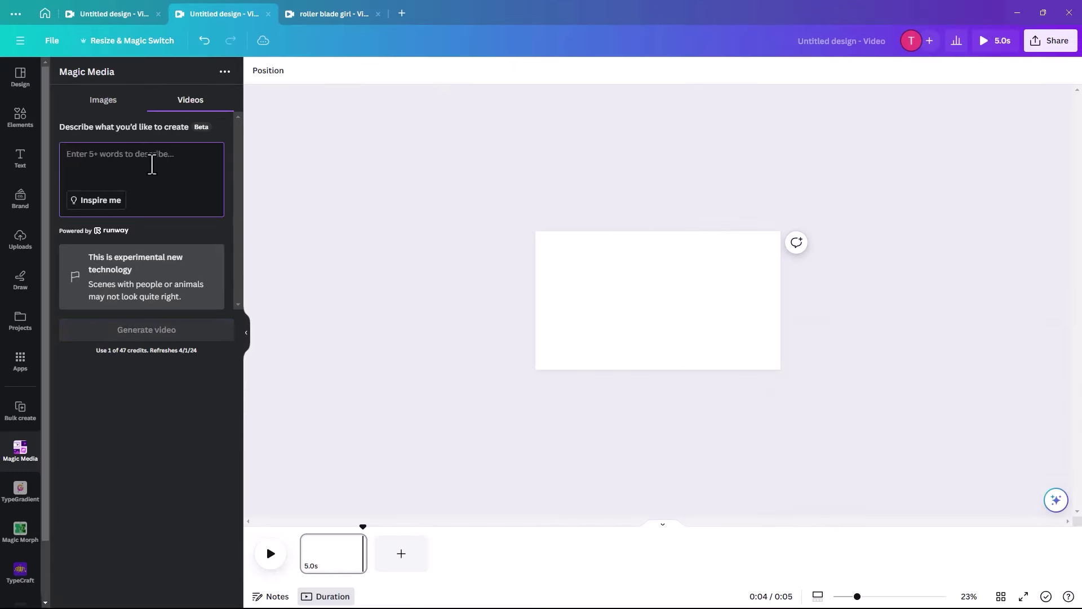
pyautogui.write('Girl chasing a ball')
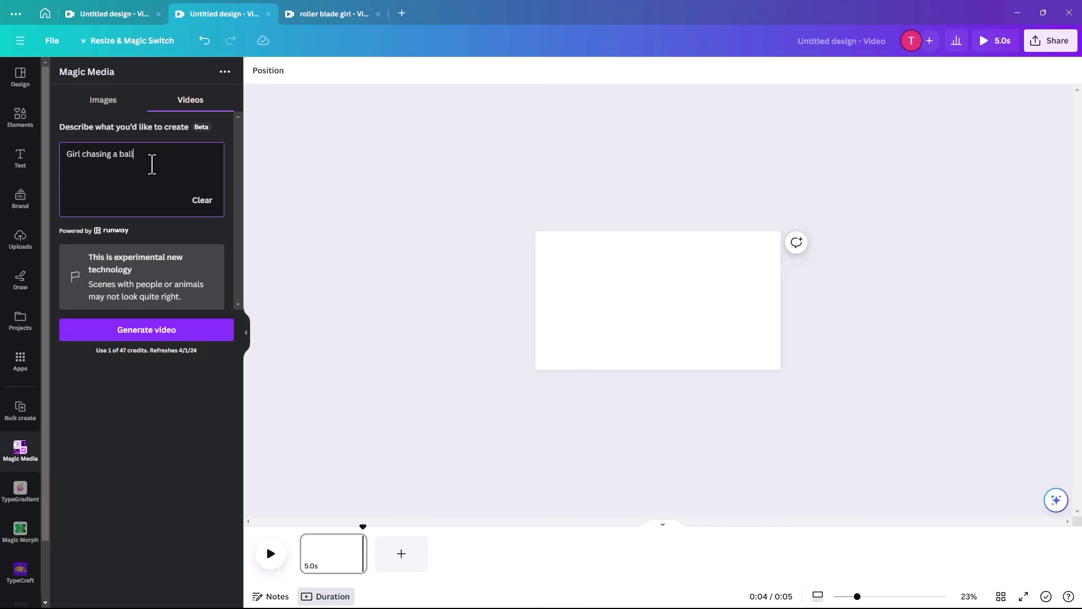
pyautogui.click(148, 331)
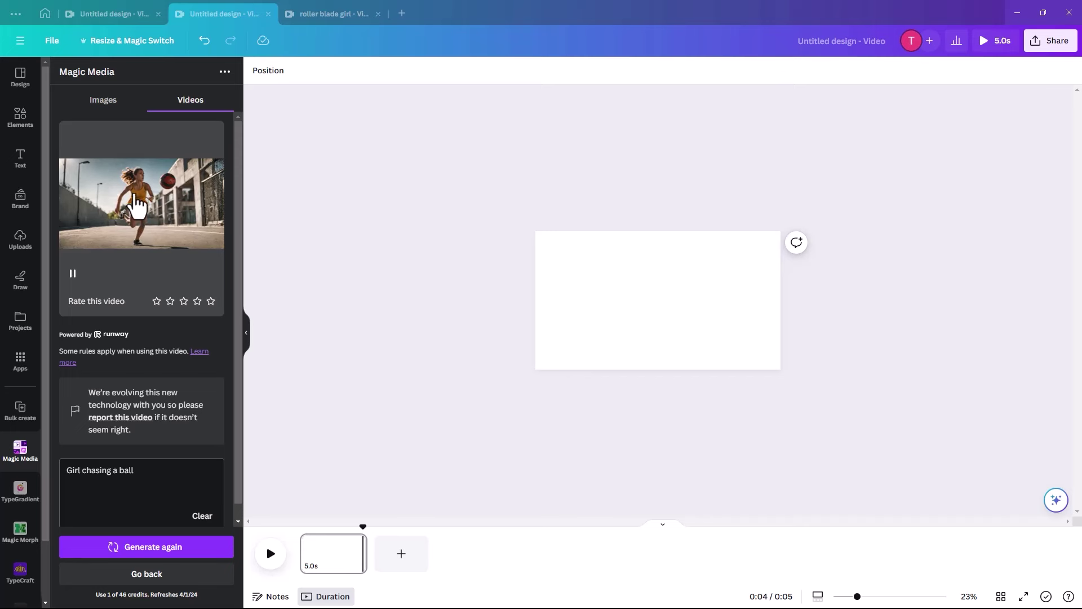
# - Place the generated ball-chasing video on the blank page, enlarge it to cover the page and play it
pyautogui.click(138, 223)
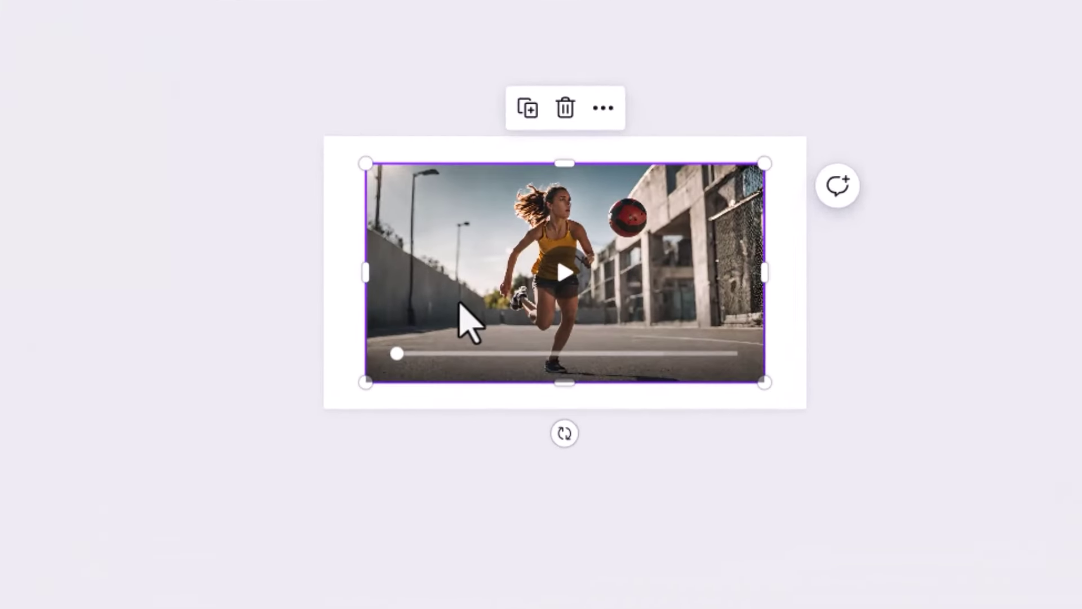
pyautogui.moveTo(577, 324)
pyautogui.mouseDown()
pyautogui.moveTo(550, 299)
pyautogui.moveTo(569, 304)
pyautogui.mouseUp()
pyautogui.moveTo(454, 285); pyautogui.dragTo(447, 285)
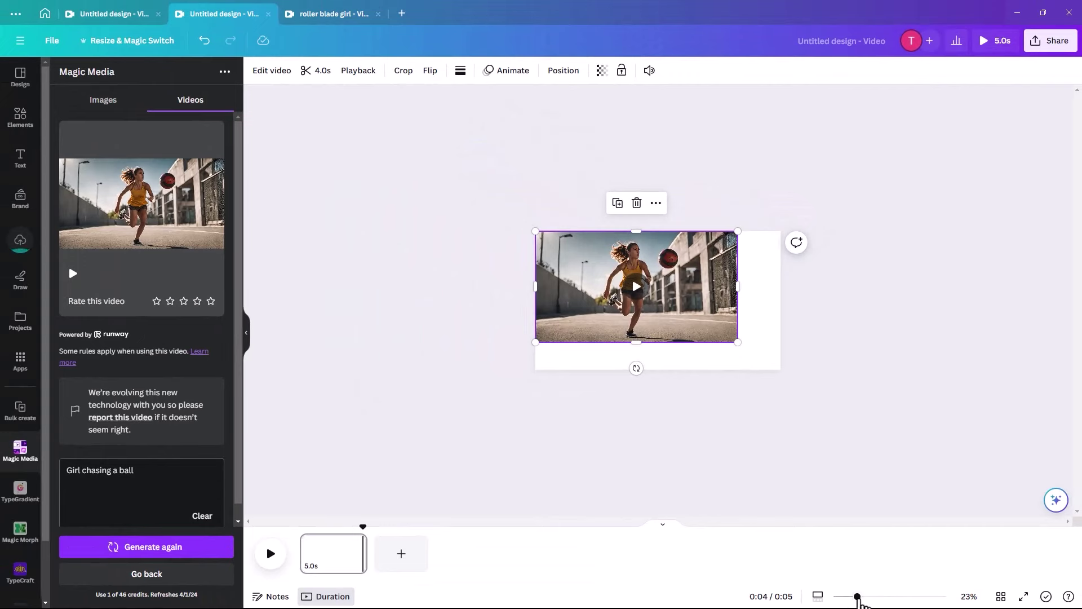
pyautogui.moveTo(857, 596); pyautogui.dragTo(885, 597)
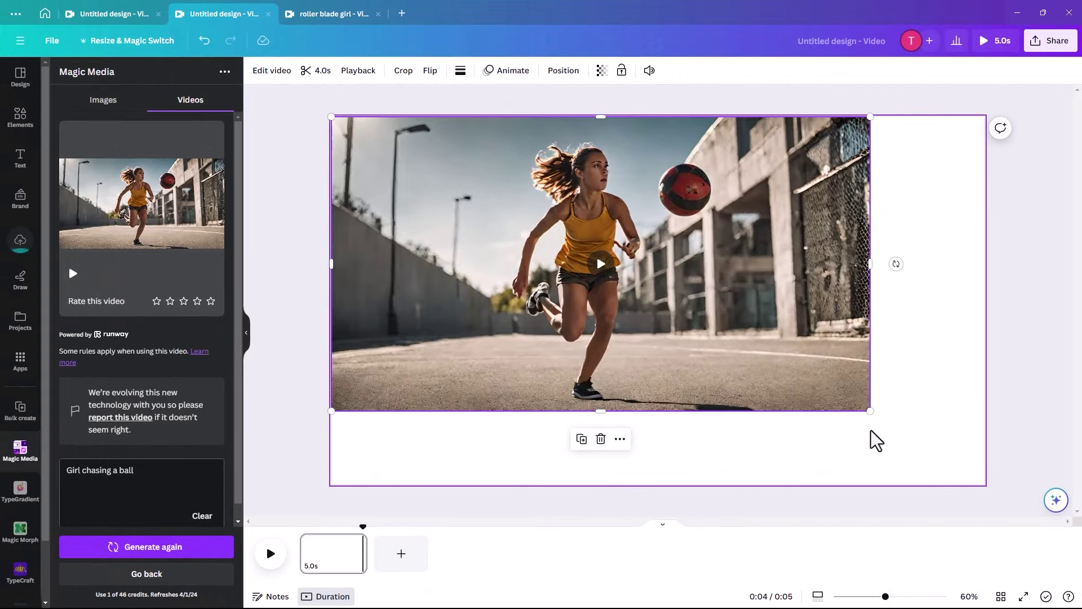
pyautogui.moveTo(871, 411); pyautogui.dragTo(999, 499)
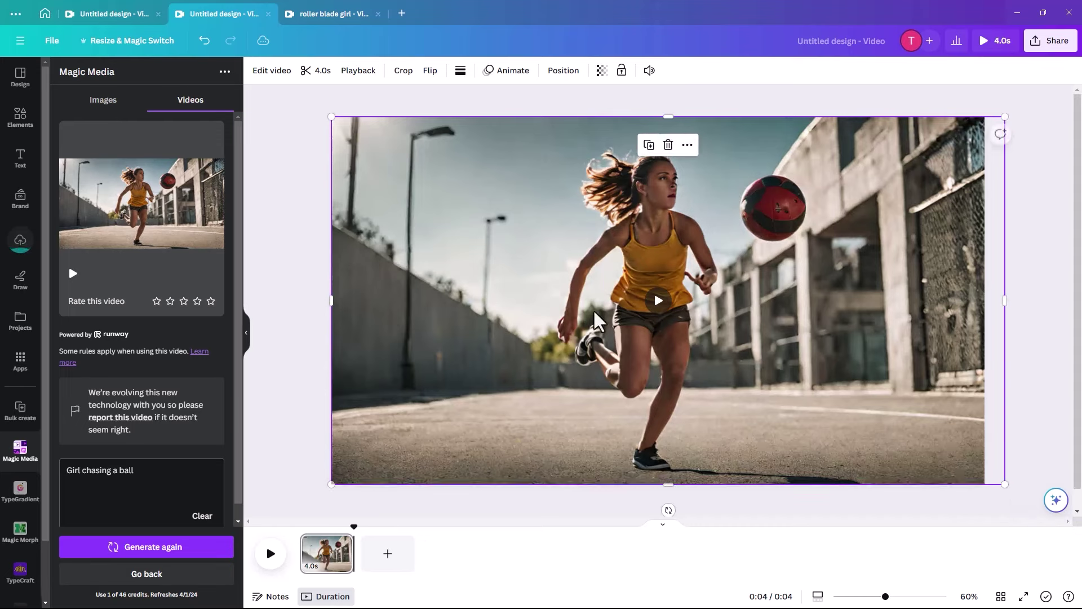
pyautogui.click(661, 313)
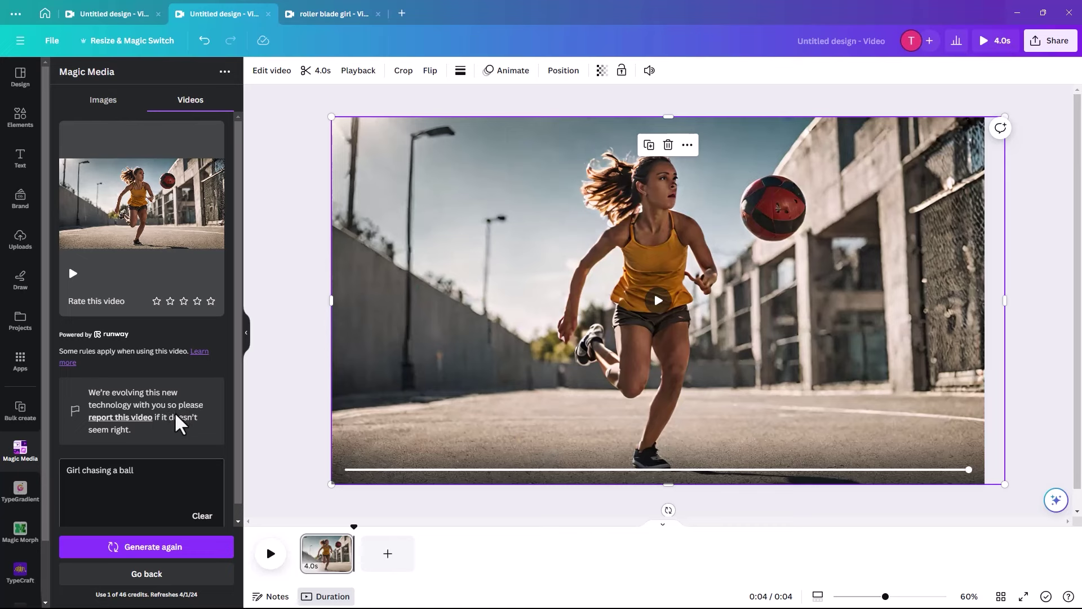
# - Replace the prompt with the copied description of a cheerful cartoon girl enthusiastically chasing a bouncing ball in a vibrant playground, and generate the video again
pyautogui.tripleClick(146, 470)
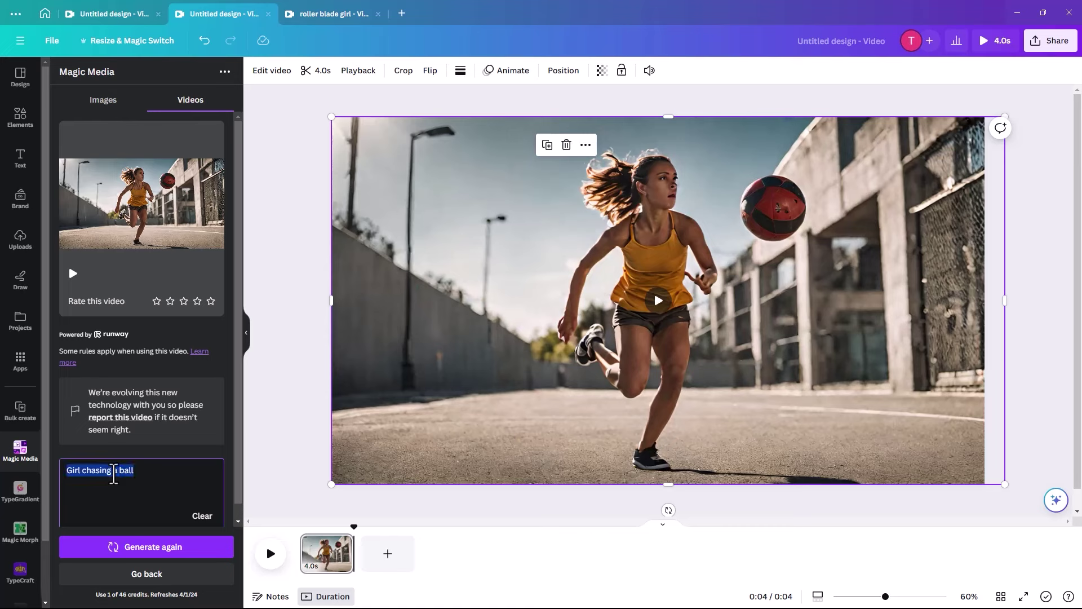
pyautogui.hotkey('ctrl', 'v')
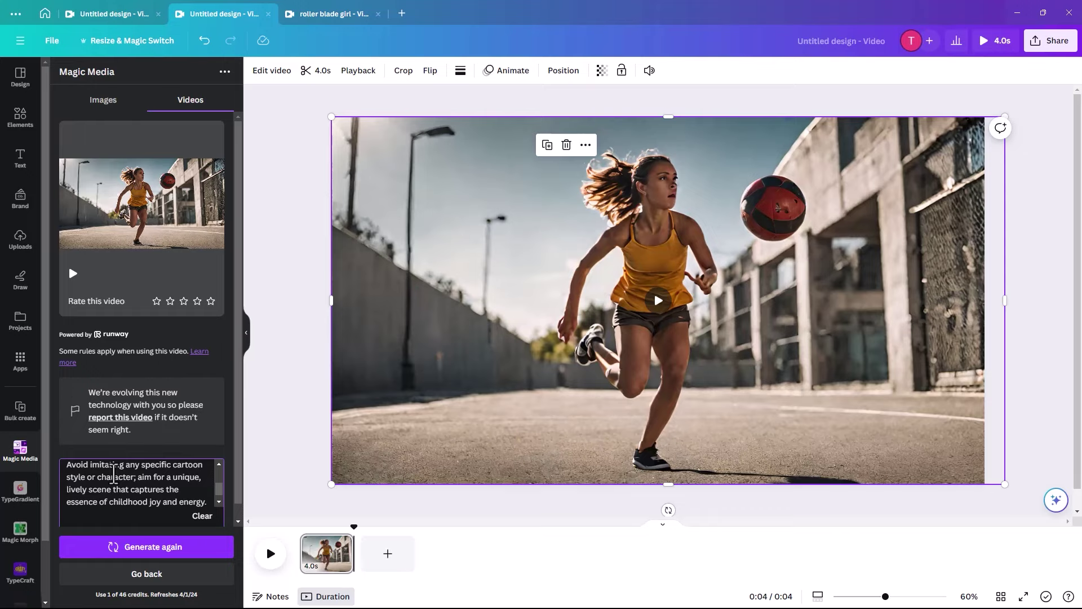
pyautogui.moveTo(218, 489); pyautogui.dragTo(219, 476)
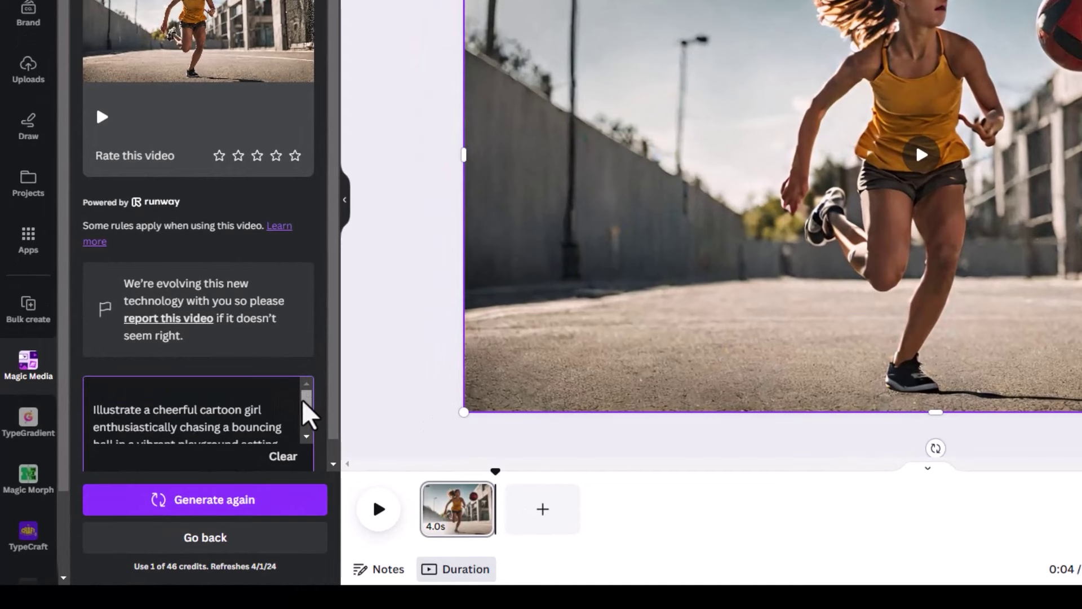
pyautogui.moveTo(269, 434); pyautogui.dragTo(266, 440)
pyautogui.moveTo(303, 405); pyautogui.dragTo(302, 426)
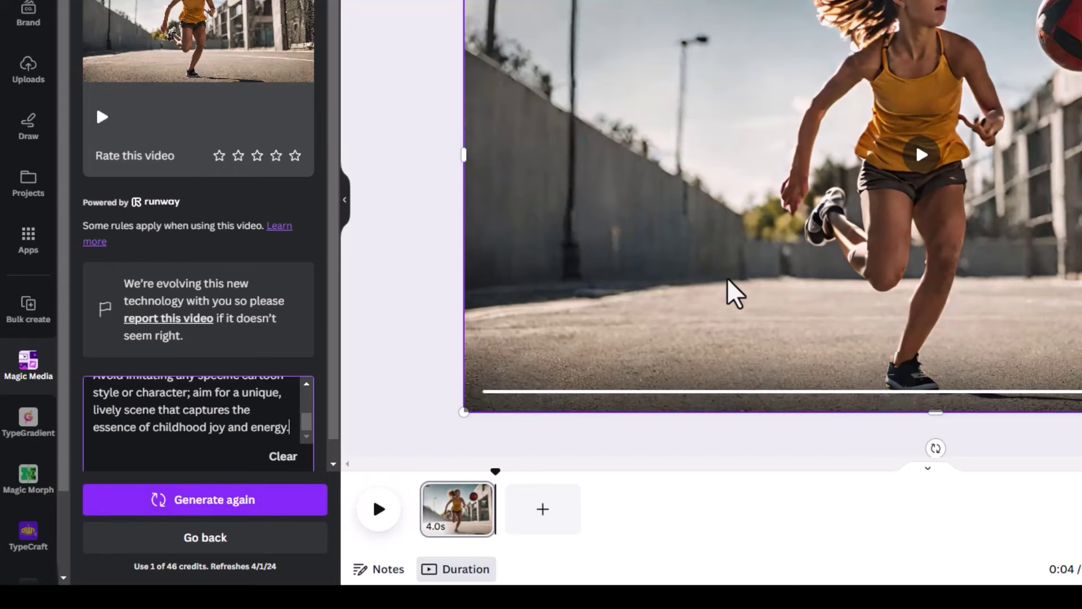
pyautogui.click(197, 504)
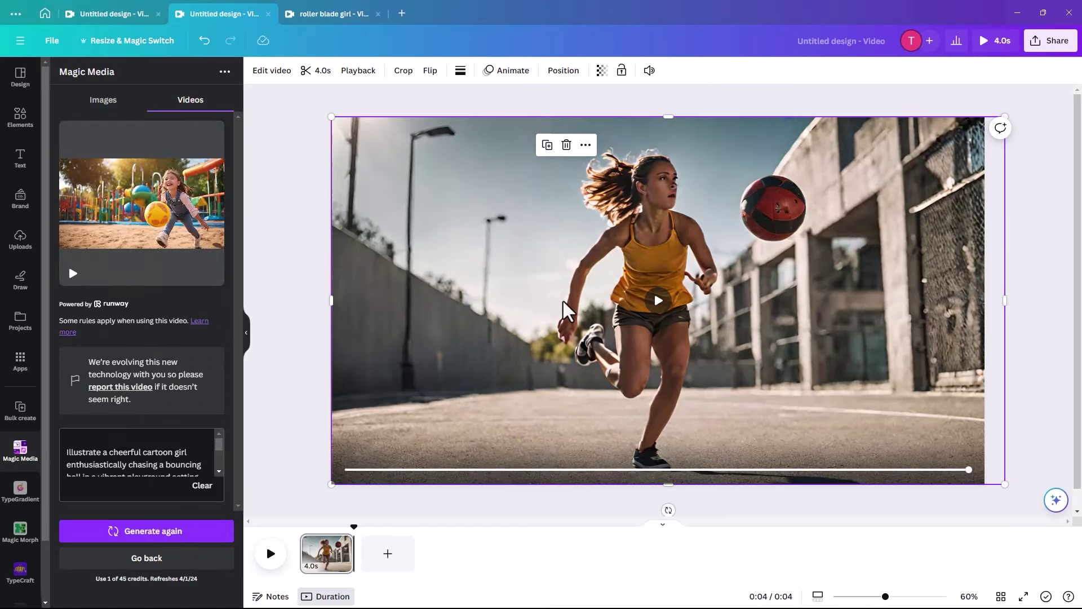
# - Replace the video on the page with the newly generated playground video and play it several times
pyautogui.press('Delete')
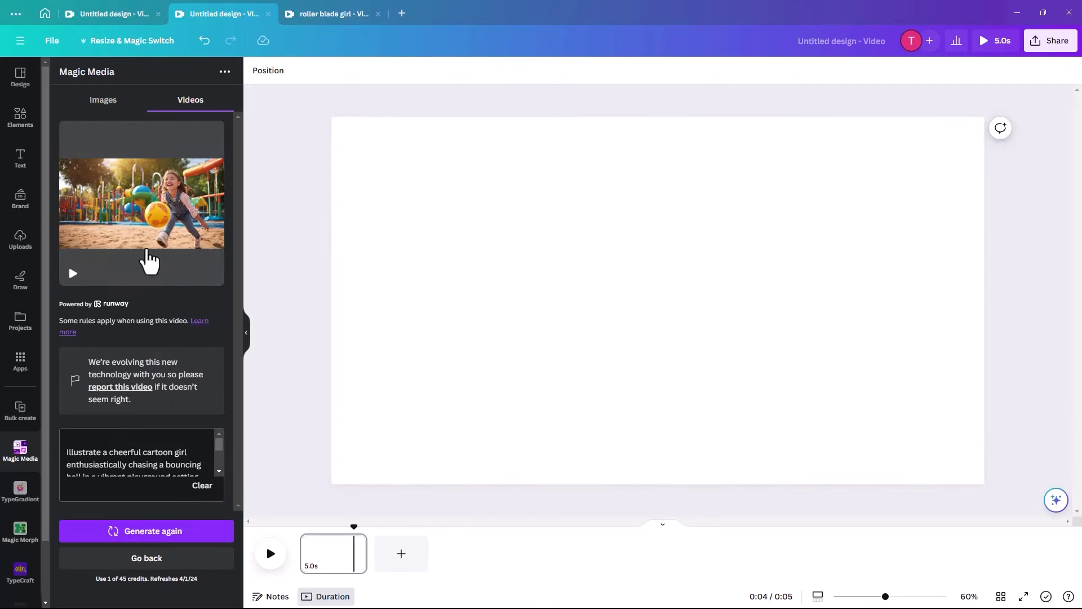
pyautogui.moveTo(149, 261)
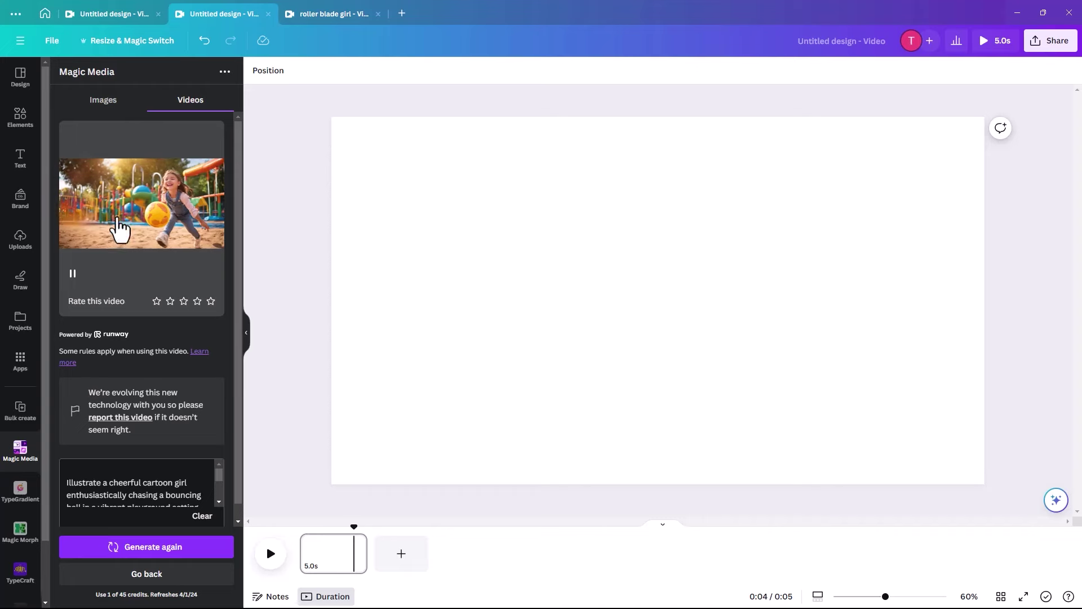
pyautogui.click(119, 228)
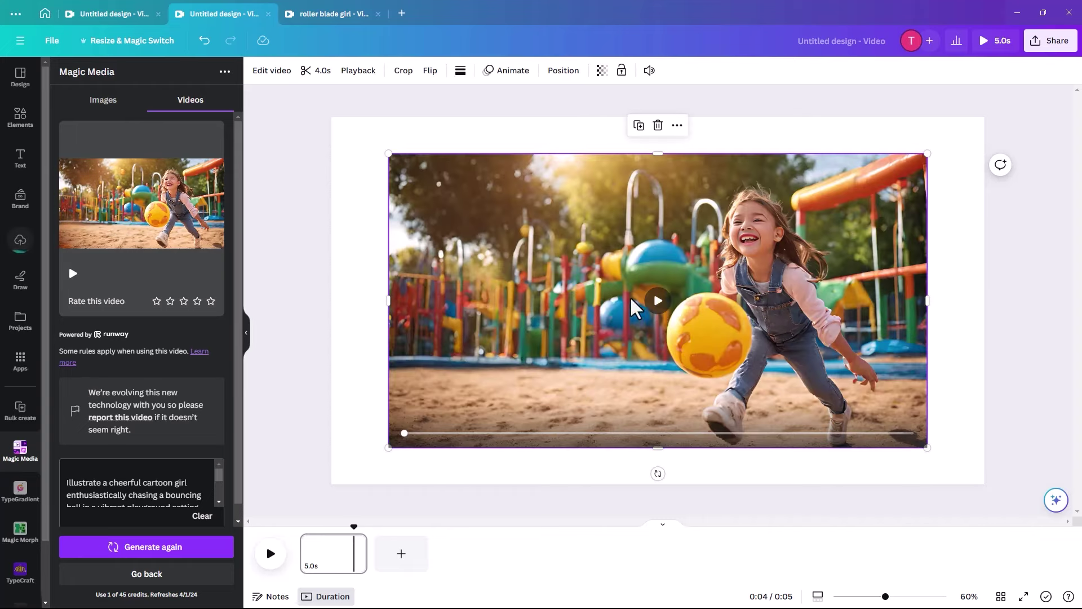
pyautogui.click(656, 302)
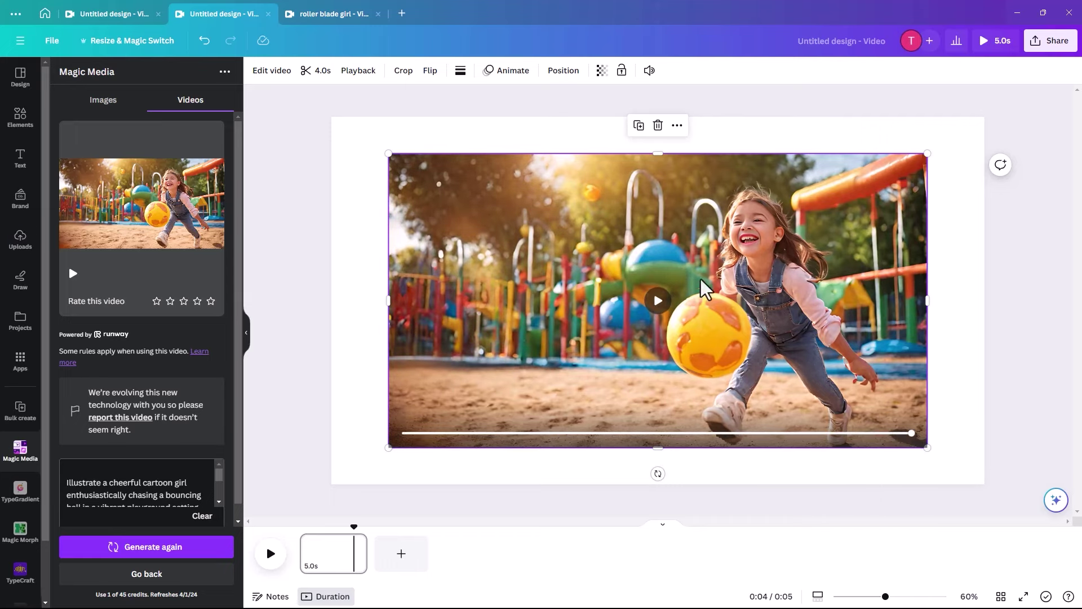
pyautogui.click(664, 304)
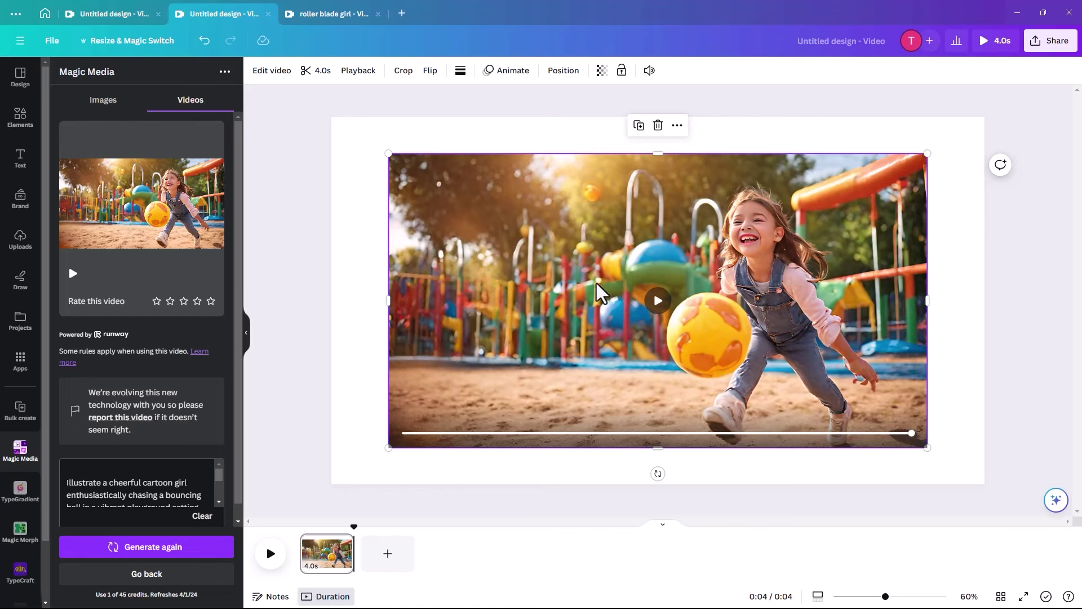
pyautogui.click(655, 310)
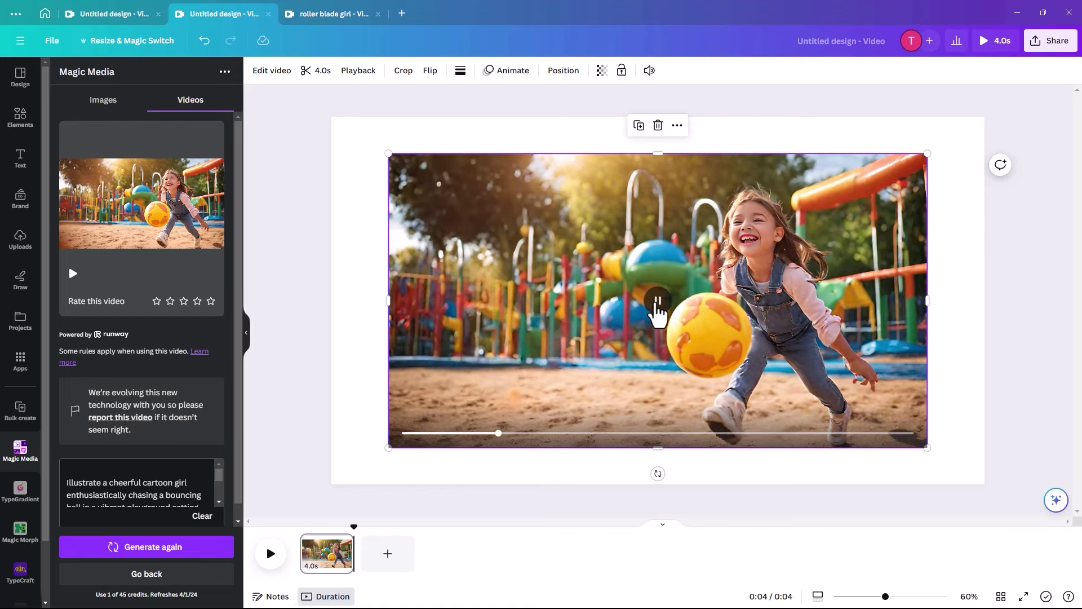